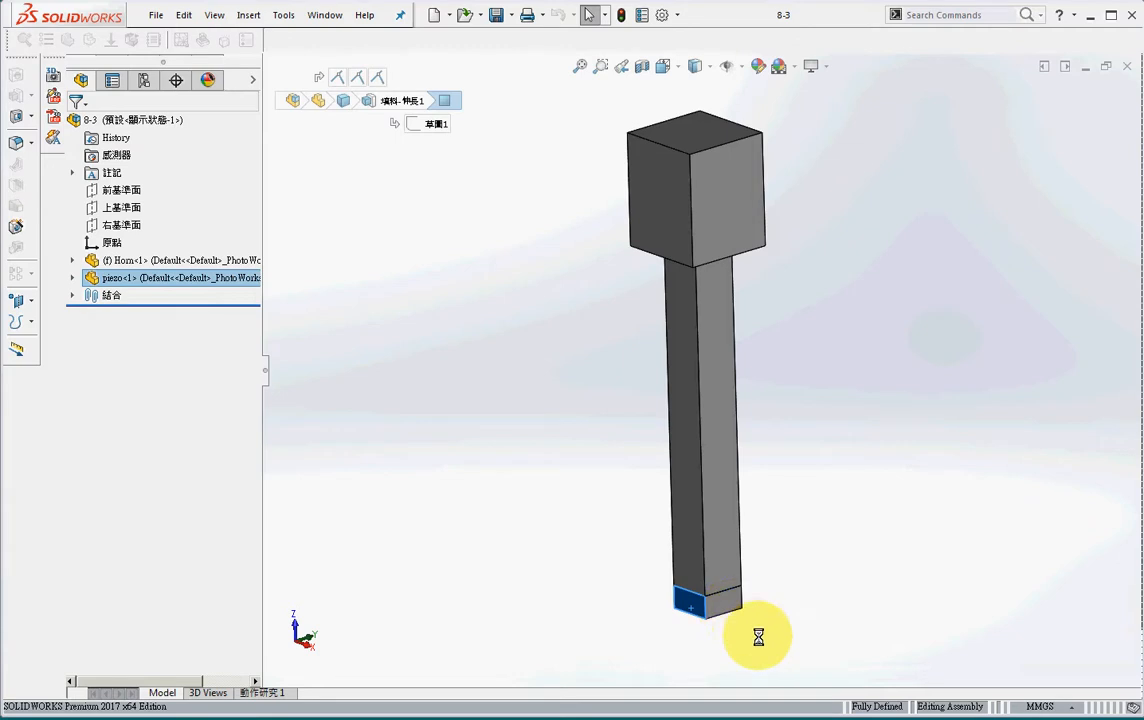
Clear the piezo face selection and send the 8-3 assembly to ANSYS Workbench.
{"action": "left_click", "coordinate": [559, 442]}
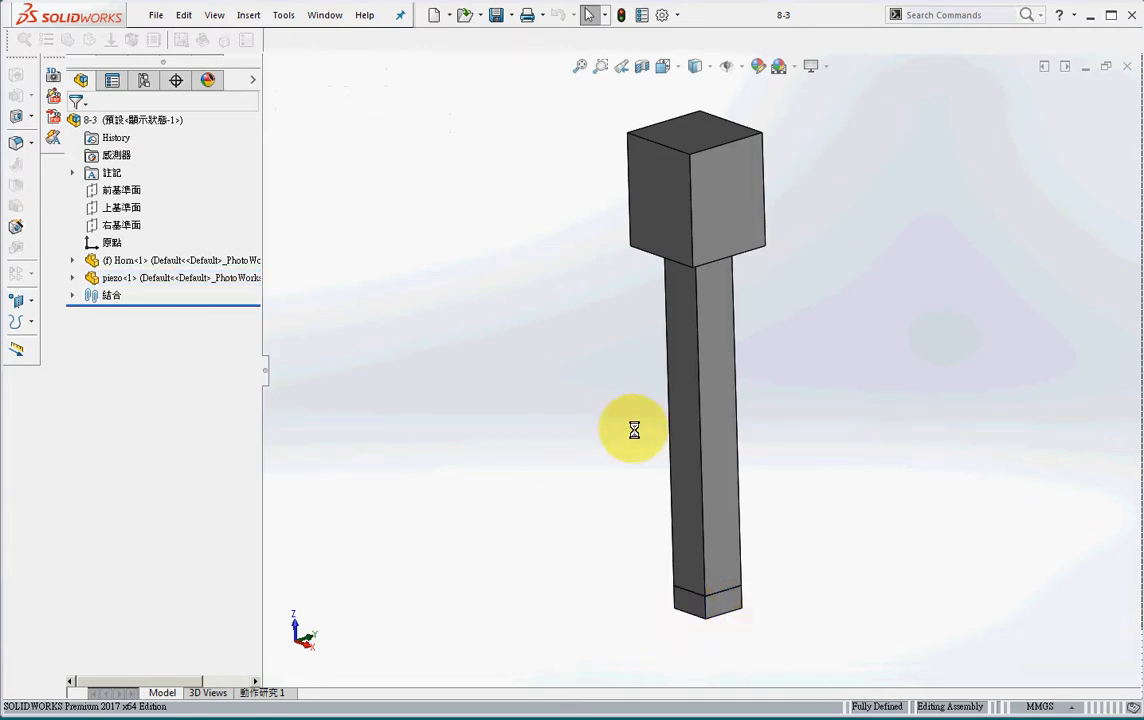
{"action": "left_click", "coordinate": [669, 396]}
{"action": "left_click", "coordinate": [500, 399]}
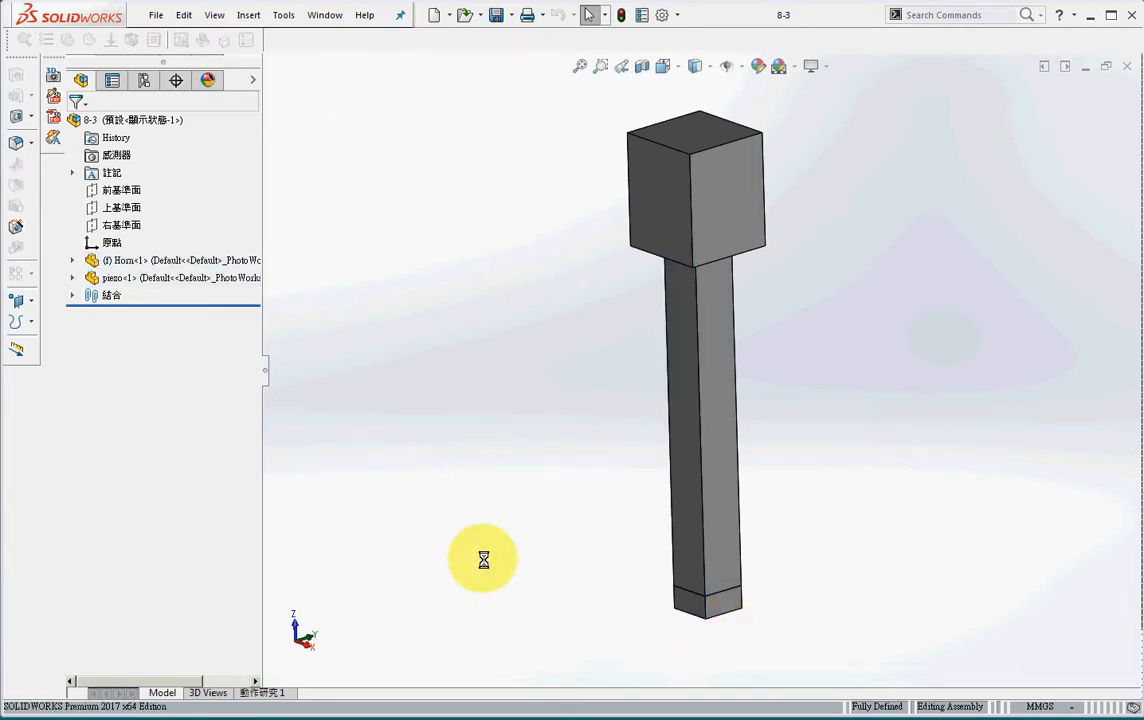
{"action": "left_click", "coordinate": [283, 14]}
{"action": "mouse_move", "coordinate": [296, 16]}
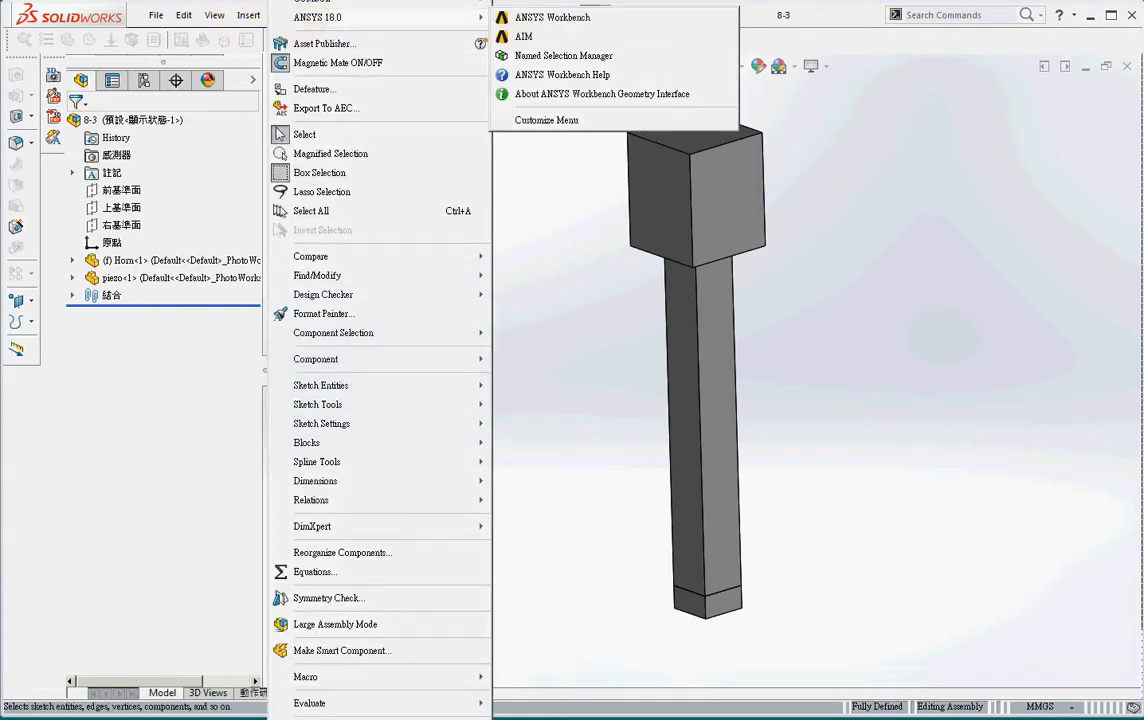
{"action": "left_click", "coordinate": [540, 21]}
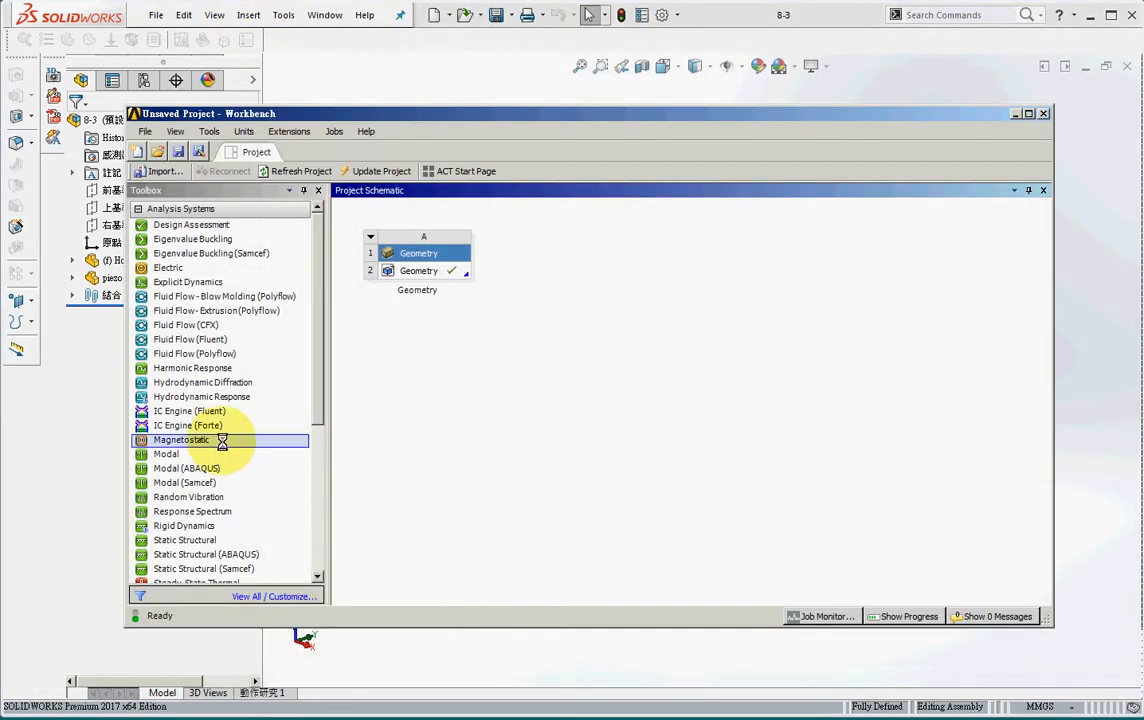
Add a Modal system linked to the imported geometry and attach a Harmonic Response system to the Modal Solution cell.
{"action": "left_click_drag", "start_coordinate": [209, 454], "coordinate": [421, 268]}
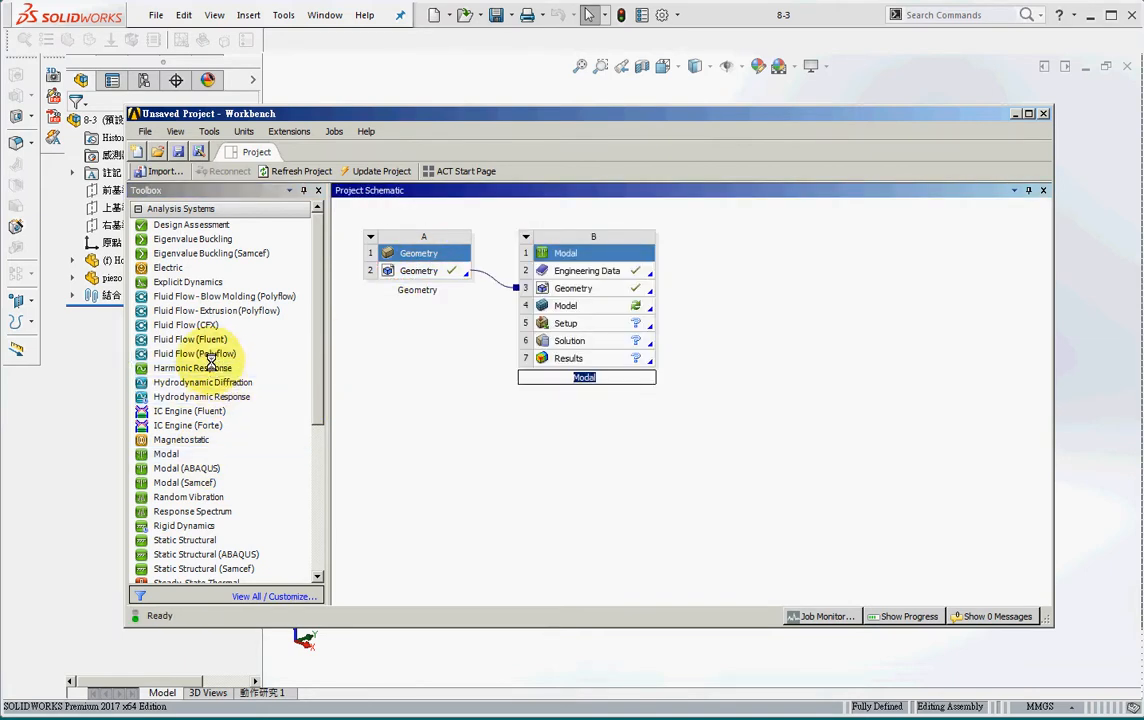
{"action": "left_click", "coordinate": [215, 368]}
{"action": "left_click_drag", "start_coordinate": [213, 370], "coordinate": [604, 338]}
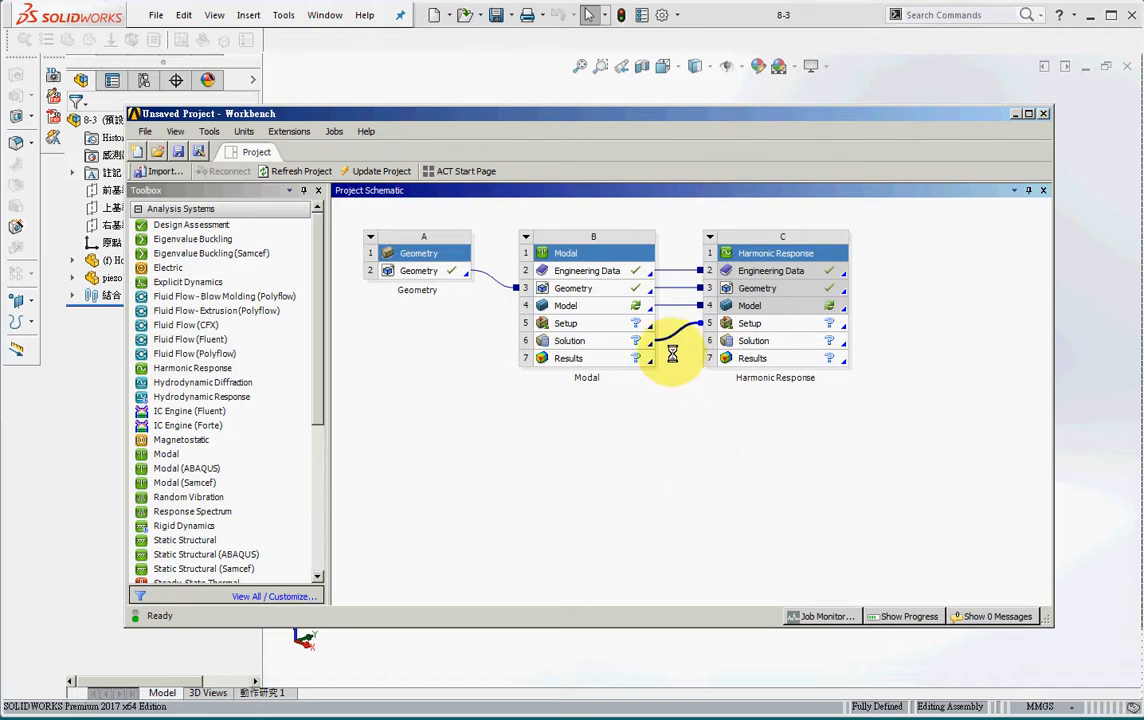
Delete the link between the Modal Solution and the Harmonic Response Setup.
{"action": "key", "text": "Delete"}
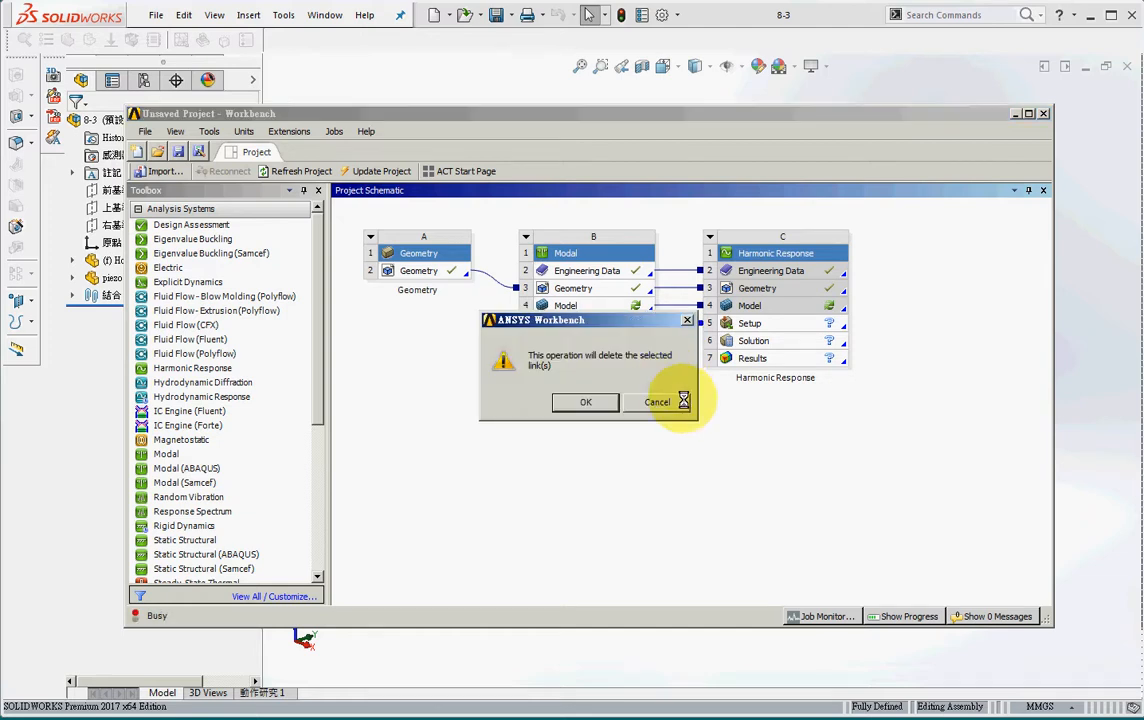
{"action": "left_click", "coordinate": [580, 403]}
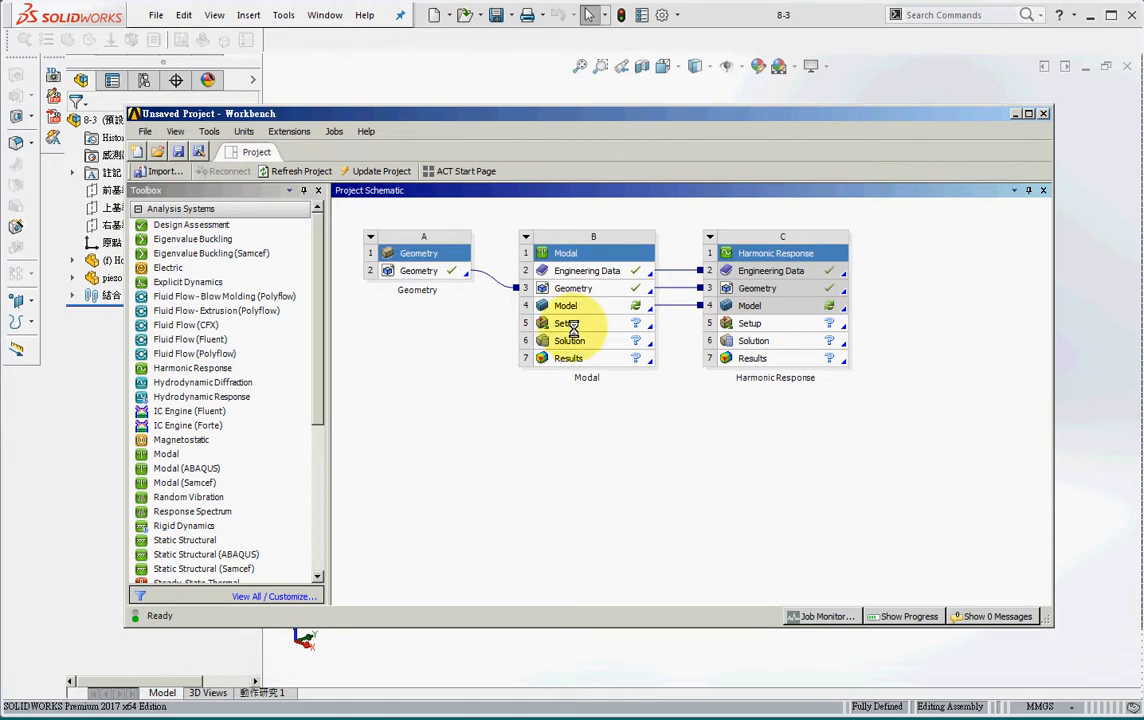
Open the Modal system's Engineering Data for editing and add Aluminum Alloy from the General Materials source.
{"action": "right_click", "coordinate": [569, 270]}
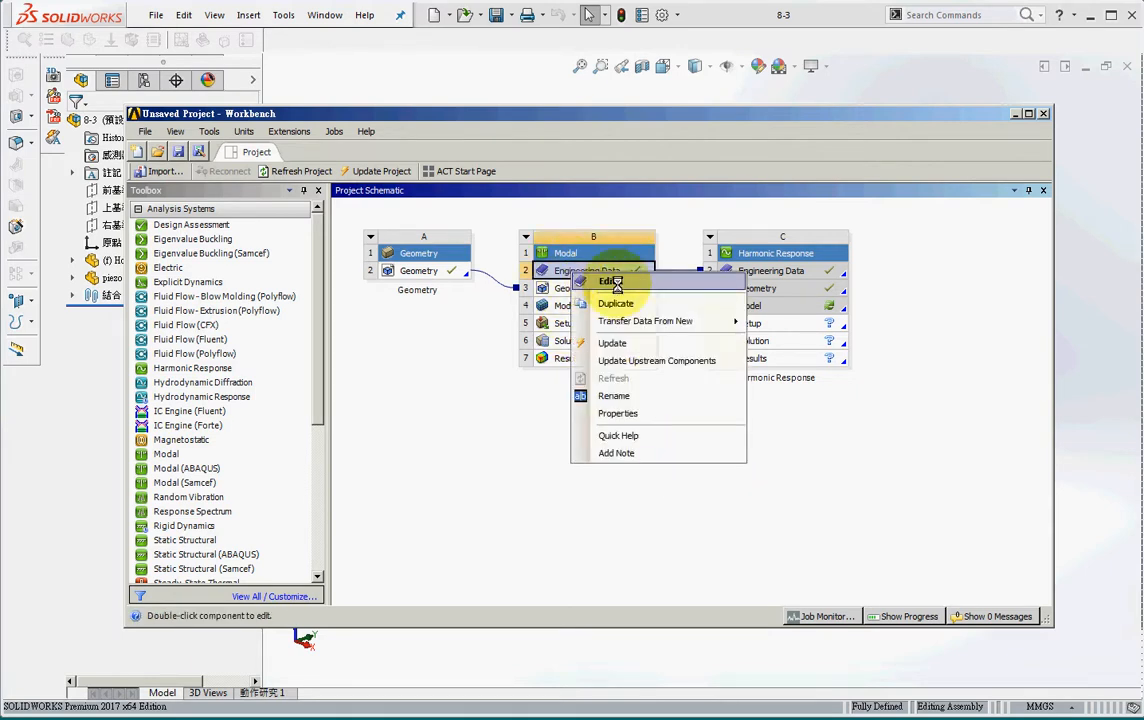
{"action": "left_click", "coordinate": [608, 281]}
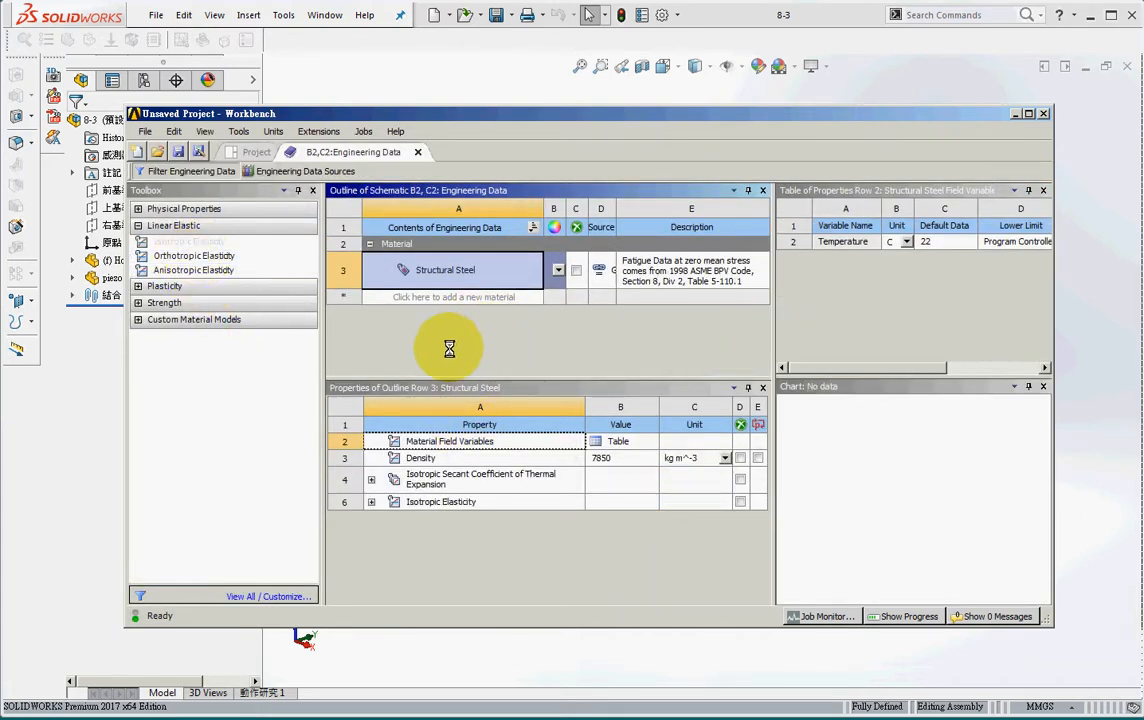
{"action": "left_click", "coordinate": [285, 170]}
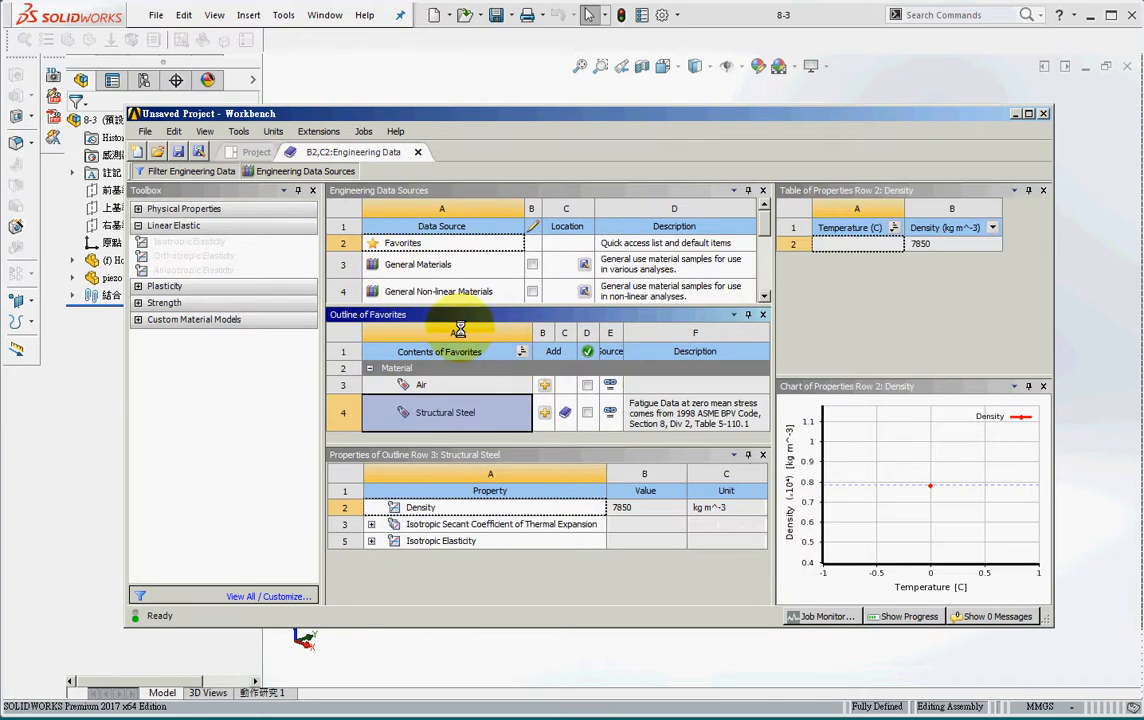
{"action": "left_click", "coordinate": [440, 273]}
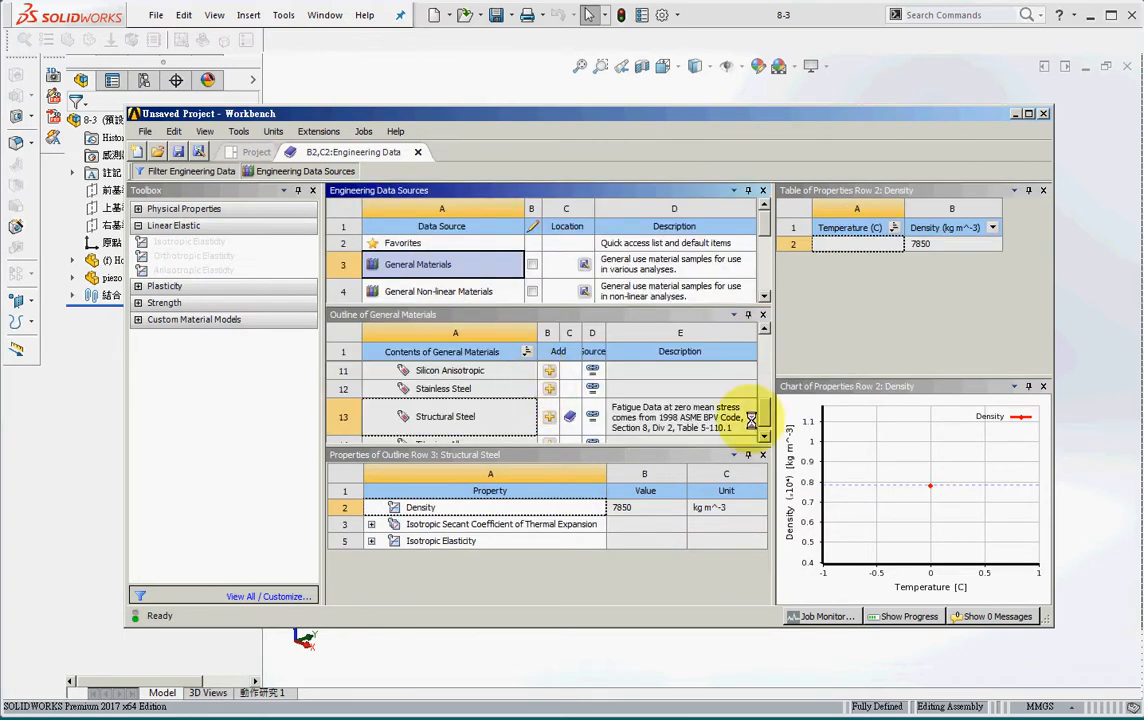
{"action": "left_click_drag", "start_coordinate": [760, 408], "coordinate": [760, 330]}
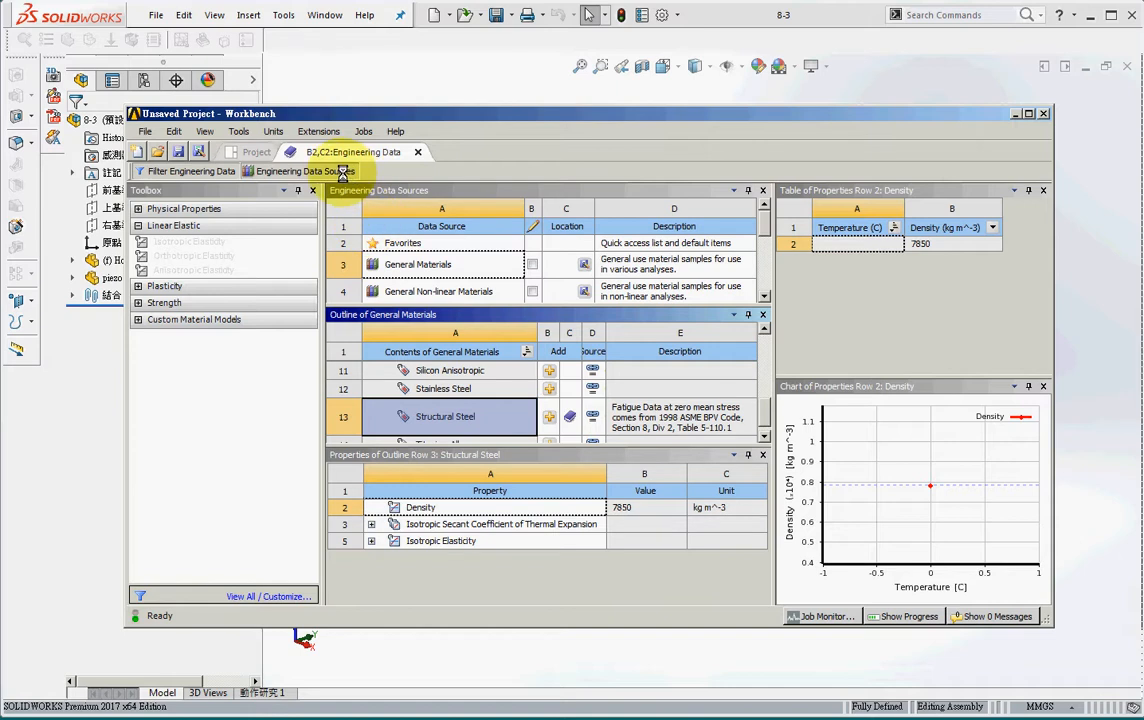
{"action": "left_click", "coordinate": [303, 171]}
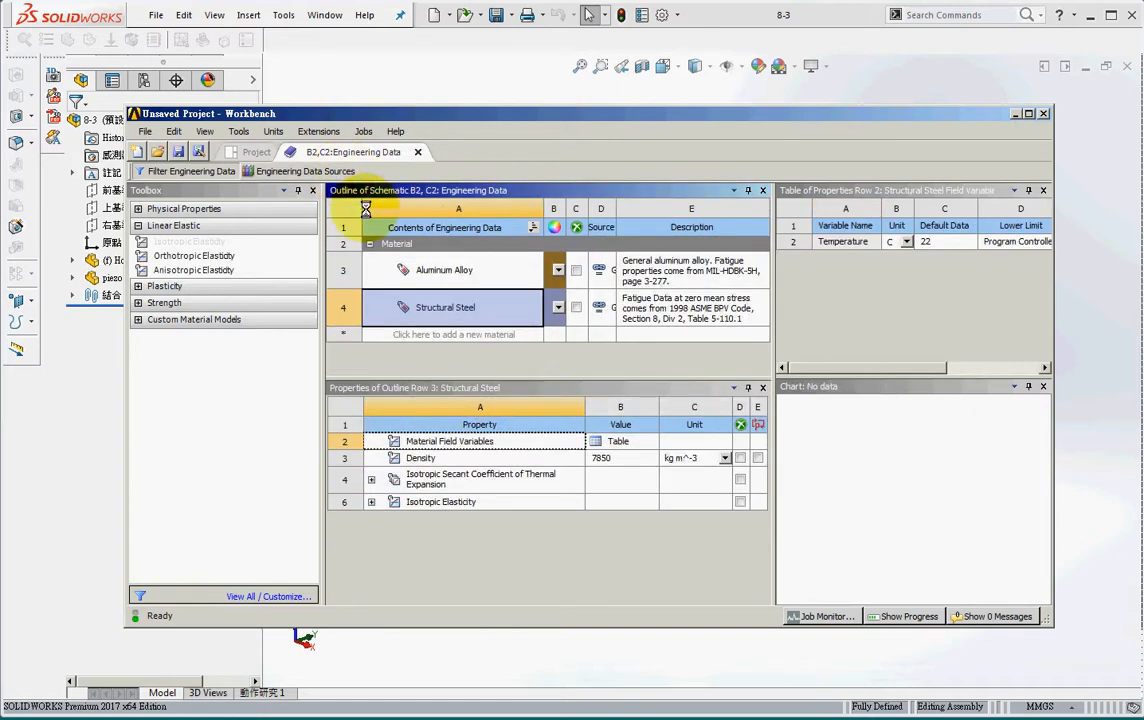
Duplicate the Structural Steel material and rename the copy Piezo.
{"action": "right_click", "coordinate": [438, 311]}
{"action": "left_click", "coordinate": [493, 397]}
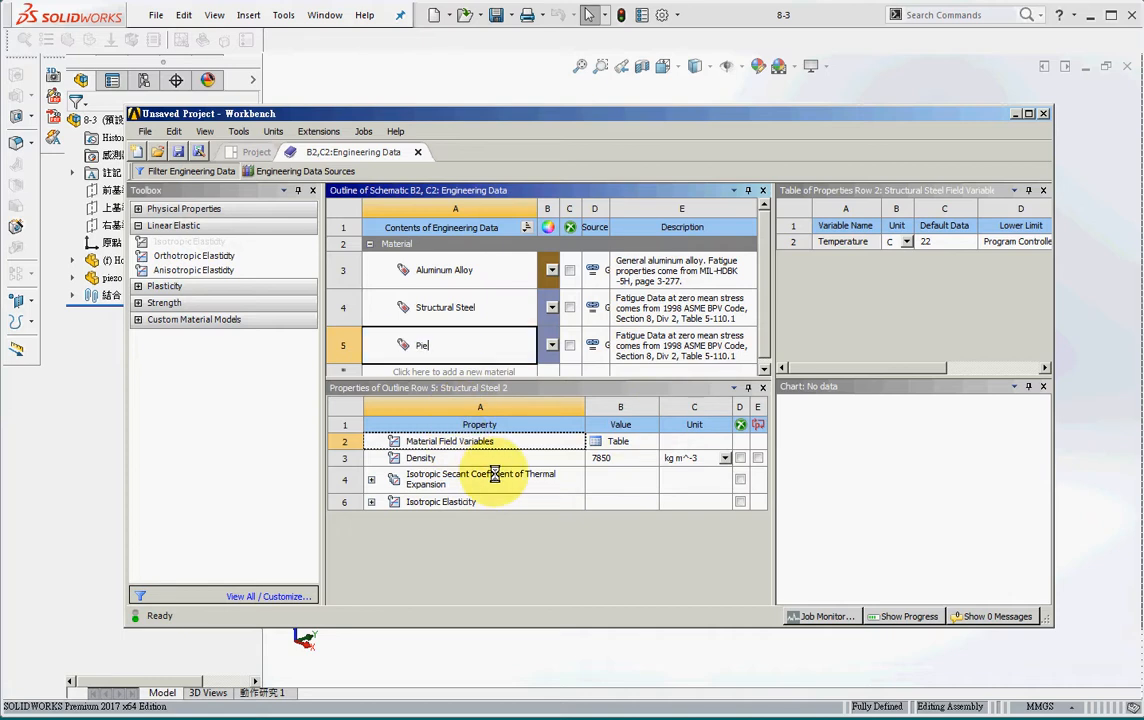
{"action": "left_click", "coordinate": [575, 573]}
{"action": "left_click", "coordinate": [441, 335]}
Set the Piezo density to 4500 kg m^-3 and add Orthotropic Elasticity to the material.
{"action": "left_click", "coordinate": [598, 457]}
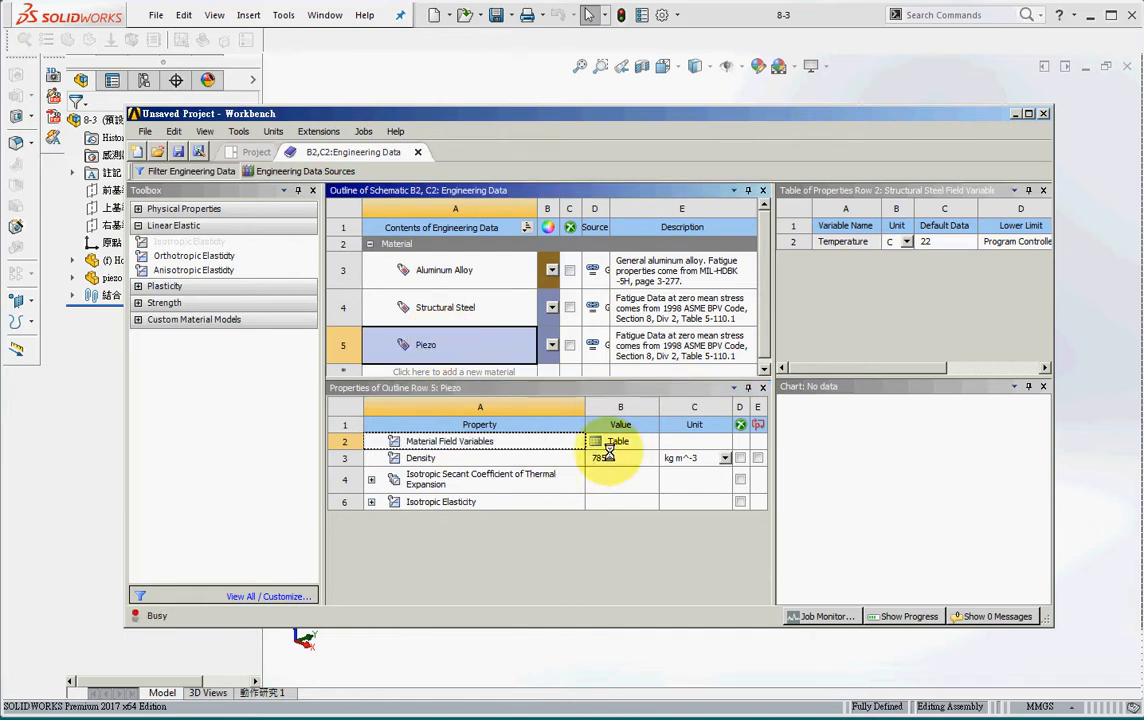
{"action": "type", "text": "4500"}
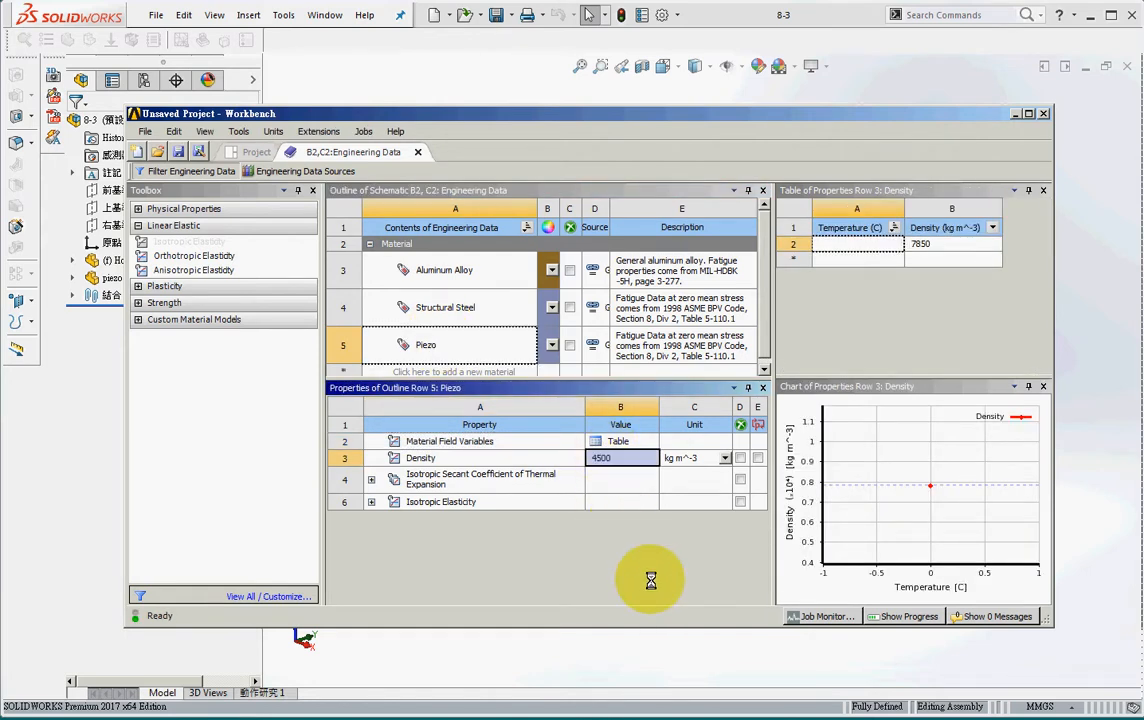
{"action": "key", "text": "Return"}
{"action": "left_click_drag", "start_coordinate": [171, 255], "coordinate": [427, 344]}
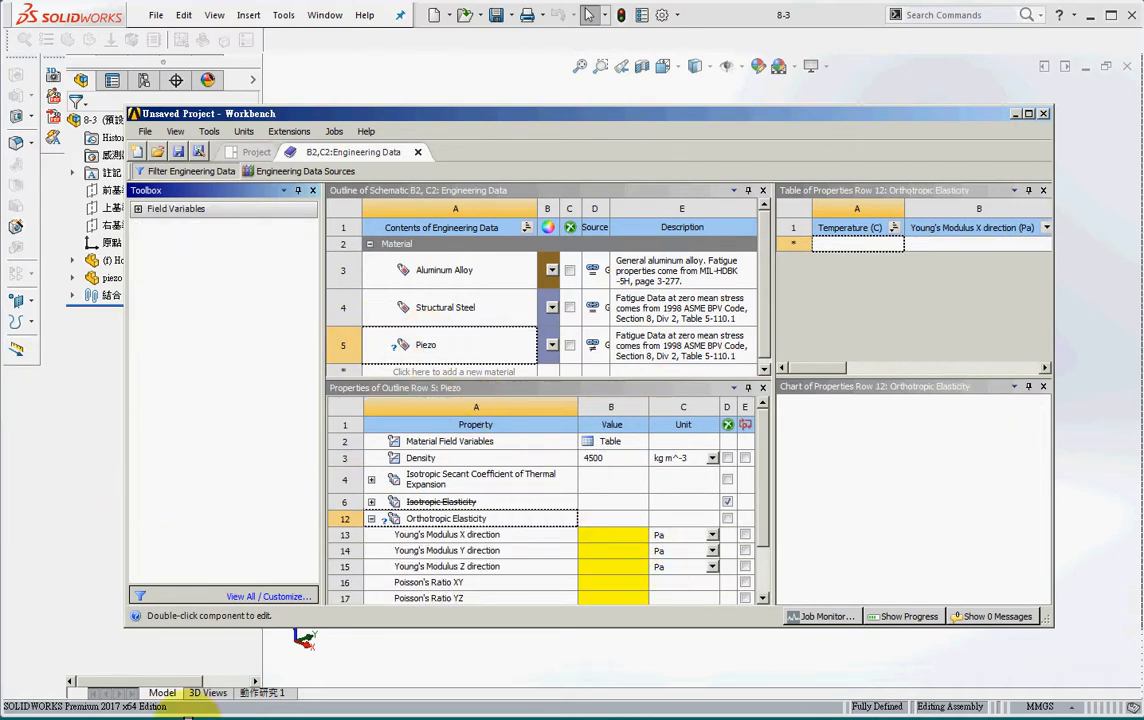
Switch to the Word property sheet and copy 7.8561e10 into Piezo's Young's Modulus X and Y directions in Workbench.
{"action": "left_click", "coordinate": [350, 717]}
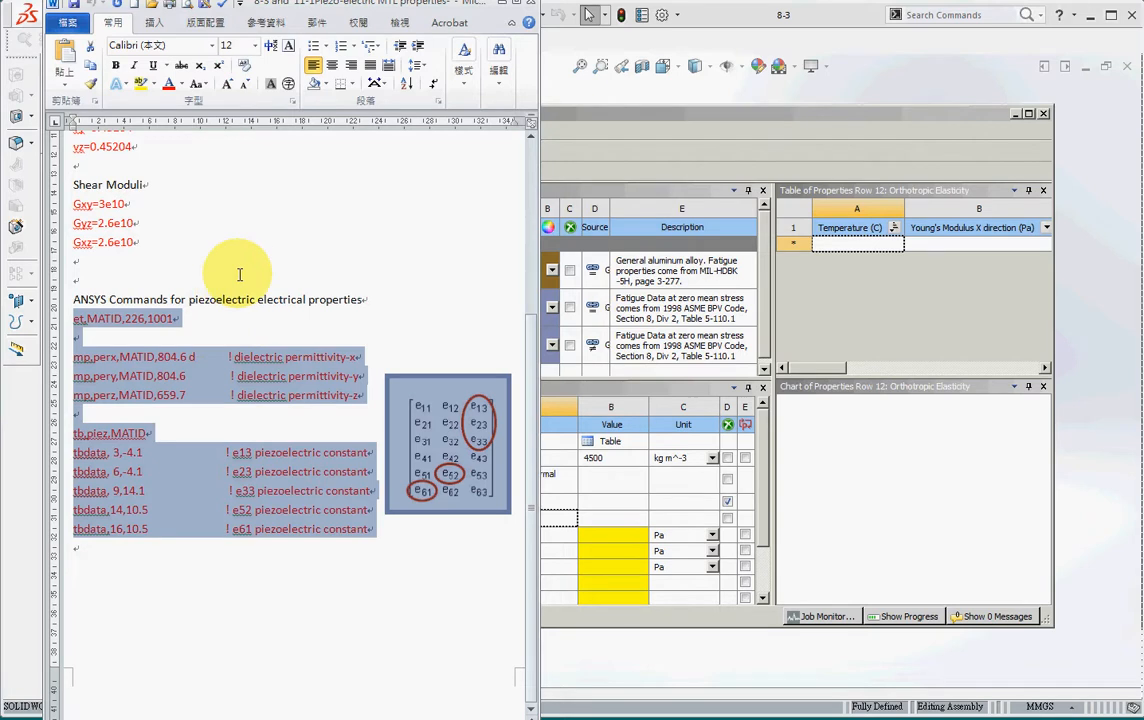
{"action": "left_click", "coordinate": [248, 279]}
{"action": "left_click_drag", "start_coordinate": [530, 375], "coordinate": [530, 168]}
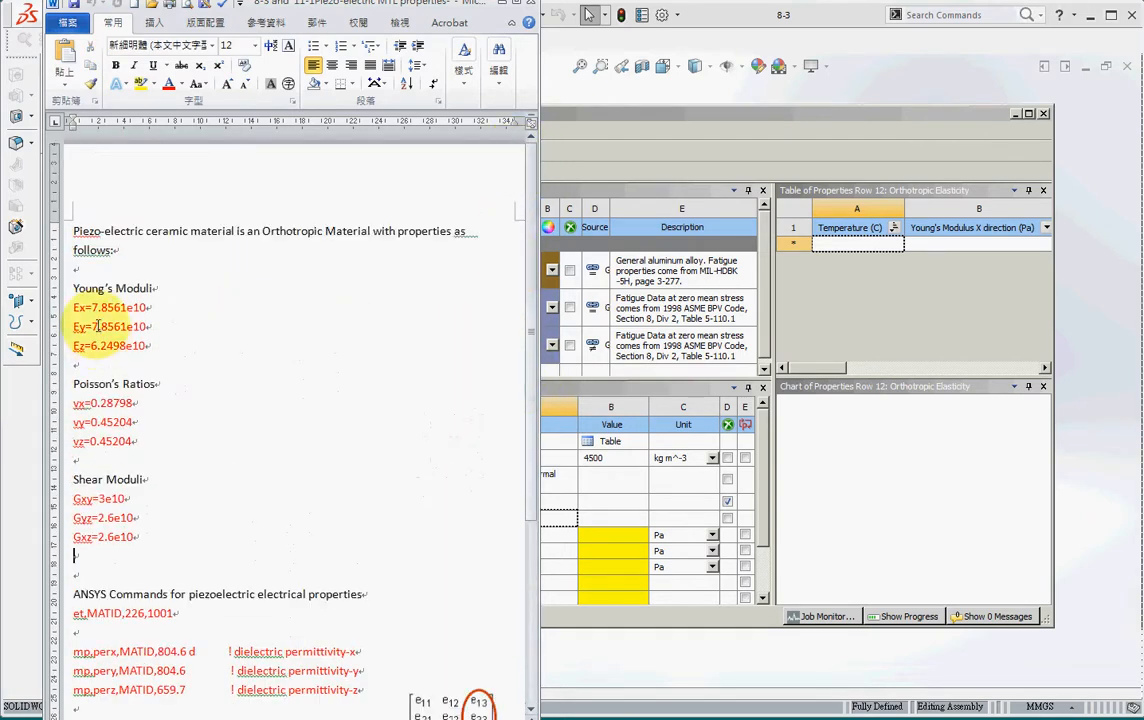
{"action": "left_click_drag", "start_coordinate": [93, 309], "coordinate": [154, 313]}
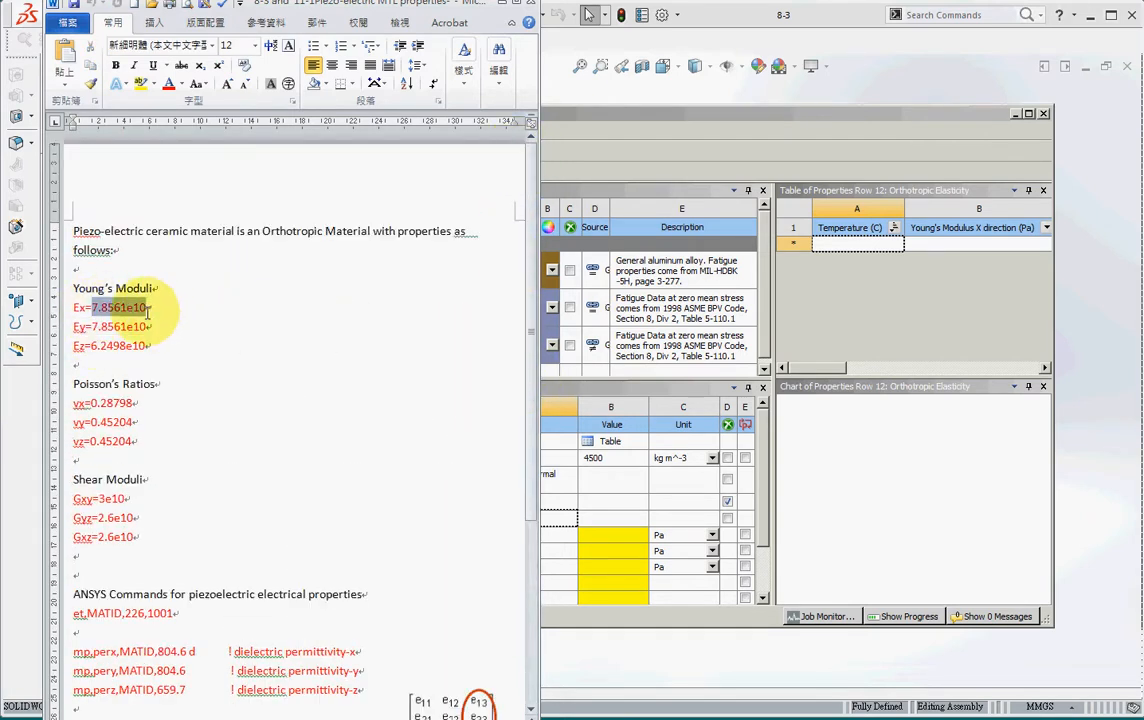
{"action": "key", "text": "ctrl+c"}
{"action": "left_click", "coordinate": [605, 535]}
{"action": "key", "text": "ctrl+v"}
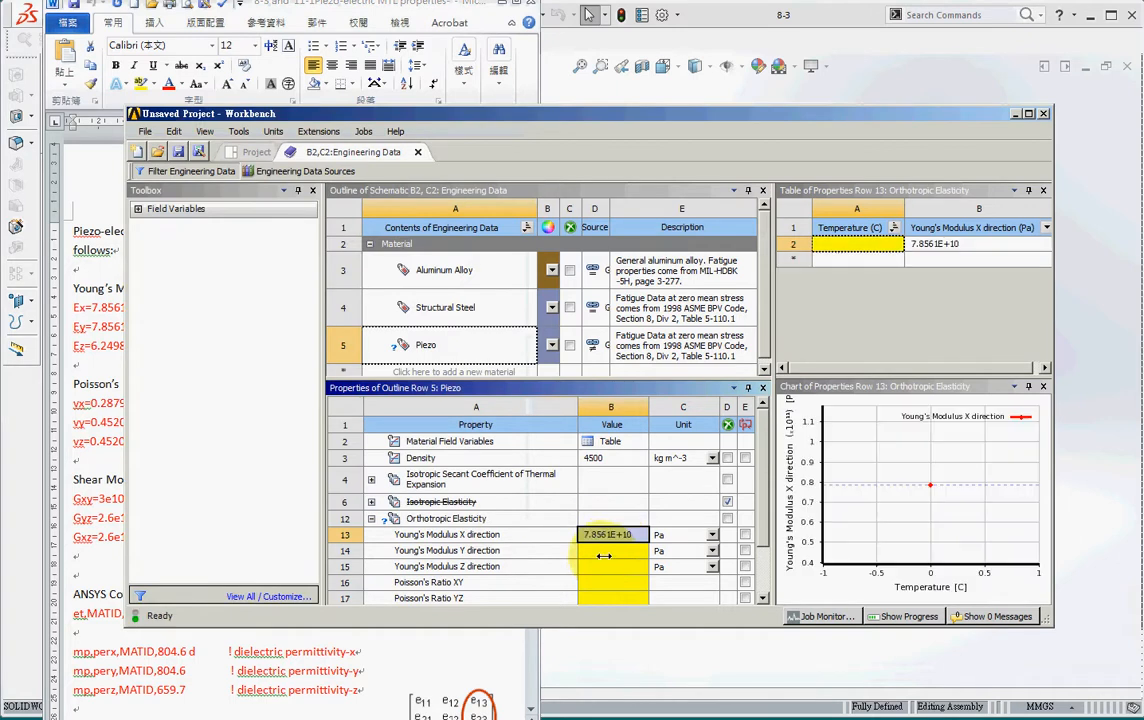
{"action": "left_click", "coordinate": [605, 551]}
{"action": "key", "text": "ctrl+v"}
Copy the Ez value 6.2498e10 from the Word sheet into Piezo's Young's Modulus Z direction.
{"action": "left_click", "coordinate": [81, 308]}
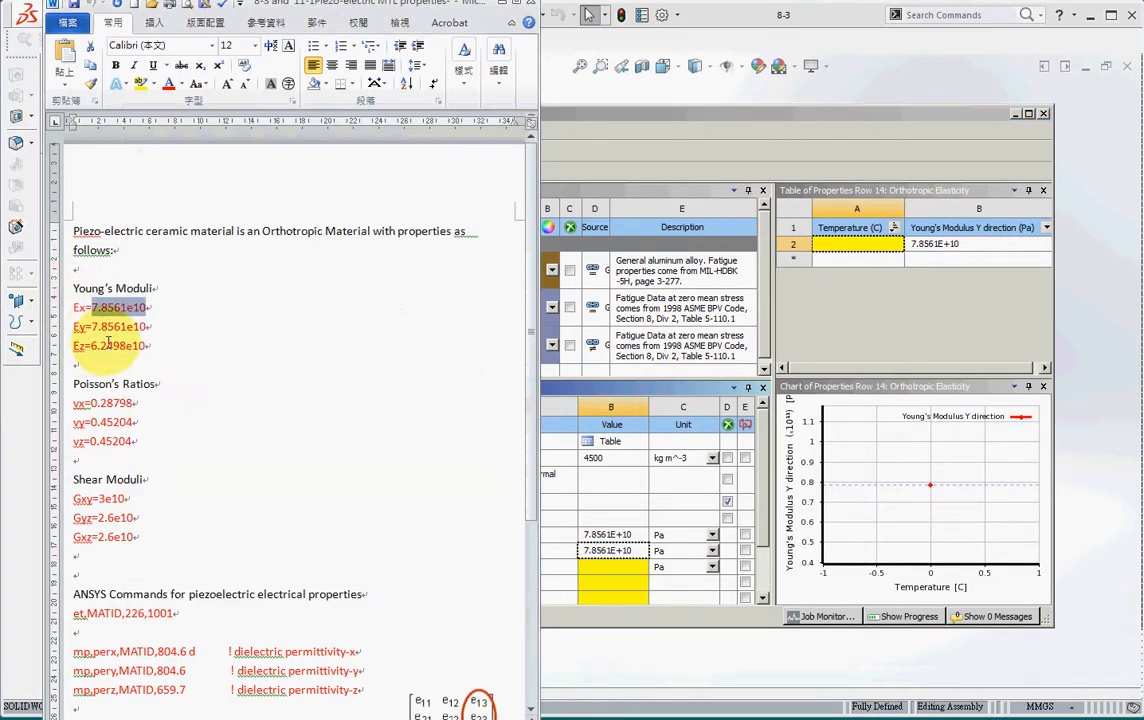
{"action": "left_click_drag", "start_coordinate": [91, 345], "coordinate": [150, 349]}
{"action": "key", "text": "ctrl+c"}
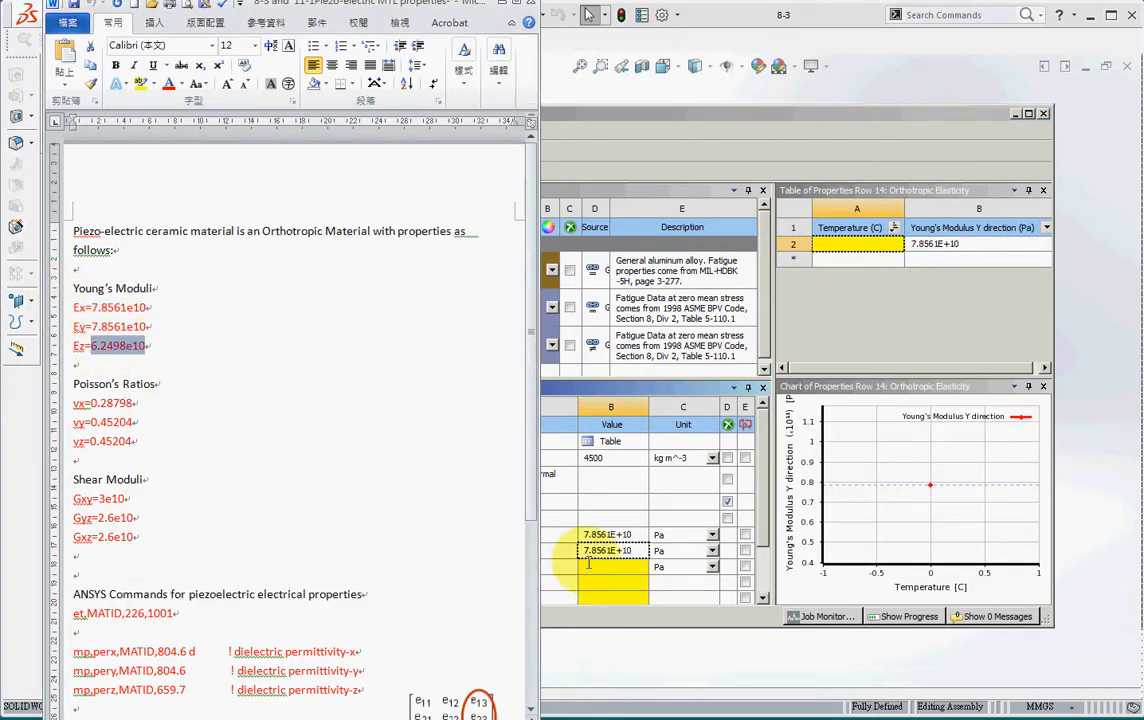
{"action": "left_click", "coordinate": [605, 567]}
{"action": "key", "text": "ctrl+v"}
Copy the first Poisson's ratio, 0.28798, from the Word sheet into Piezo's Poisson's Ratio XY.
{"action": "left_click", "coordinate": [91, 464]}
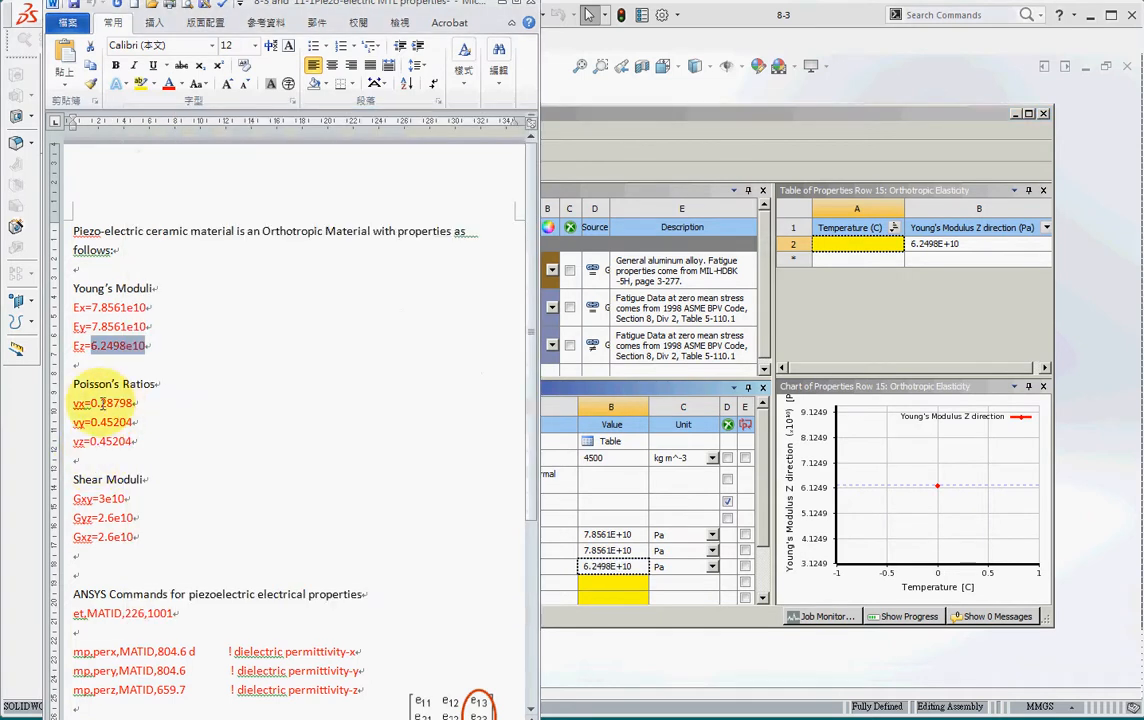
{"action": "left_click_drag", "start_coordinate": [91, 402], "coordinate": [146, 403]}
{"action": "key", "text": "ctrl+c"}
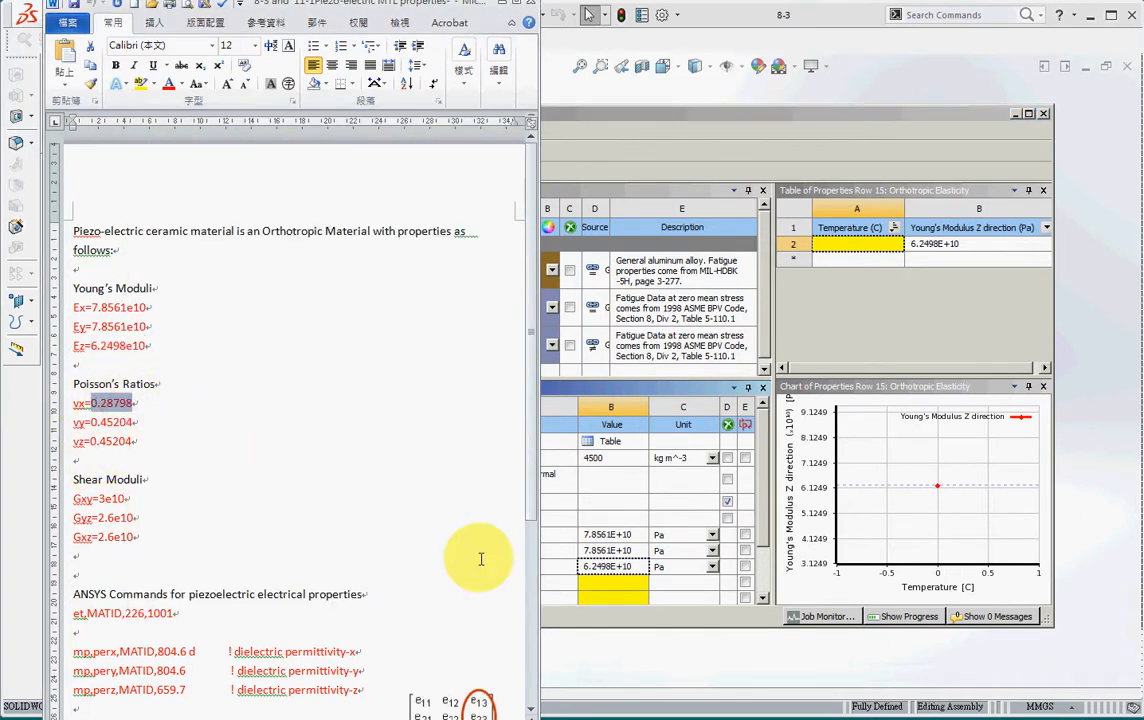
{"action": "left_click", "coordinate": [600, 585]}
{"action": "key", "text": "ctrl+v"}
Copy 0.45204 from the Word sheet into Piezo's Poisson's Ratio YZ and Poisson's Ratio XZ.
{"action": "scroll", "coordinate": [770, 543], "scroll_direction": "down", "scroll_amount": 3}
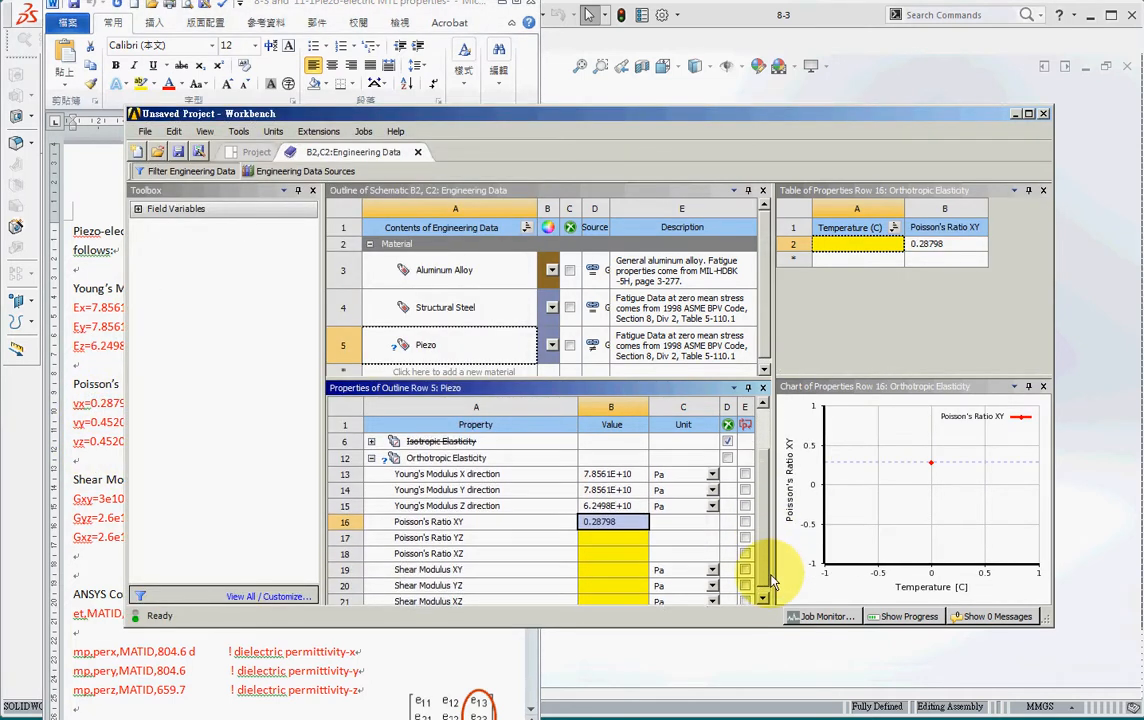
{"action": "left_click", "coordinate": [118, 449]}
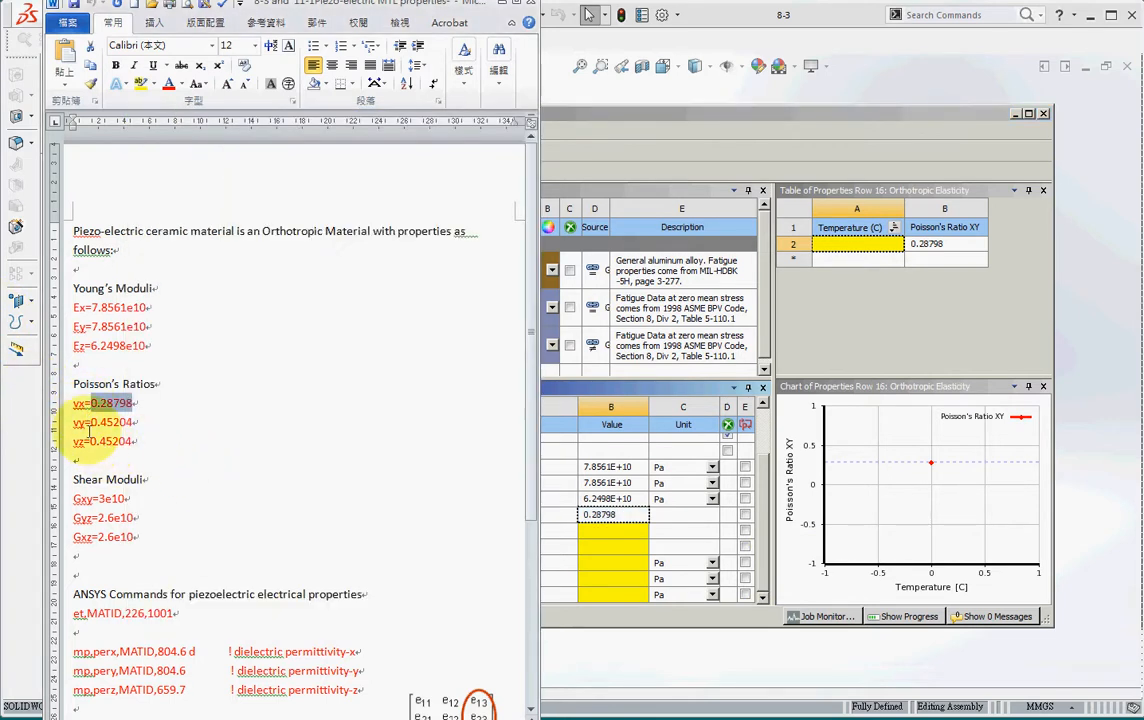
{"action": "left_click_drag", "start_coordinate": [91, 422], "coordinate": [137, 422]}
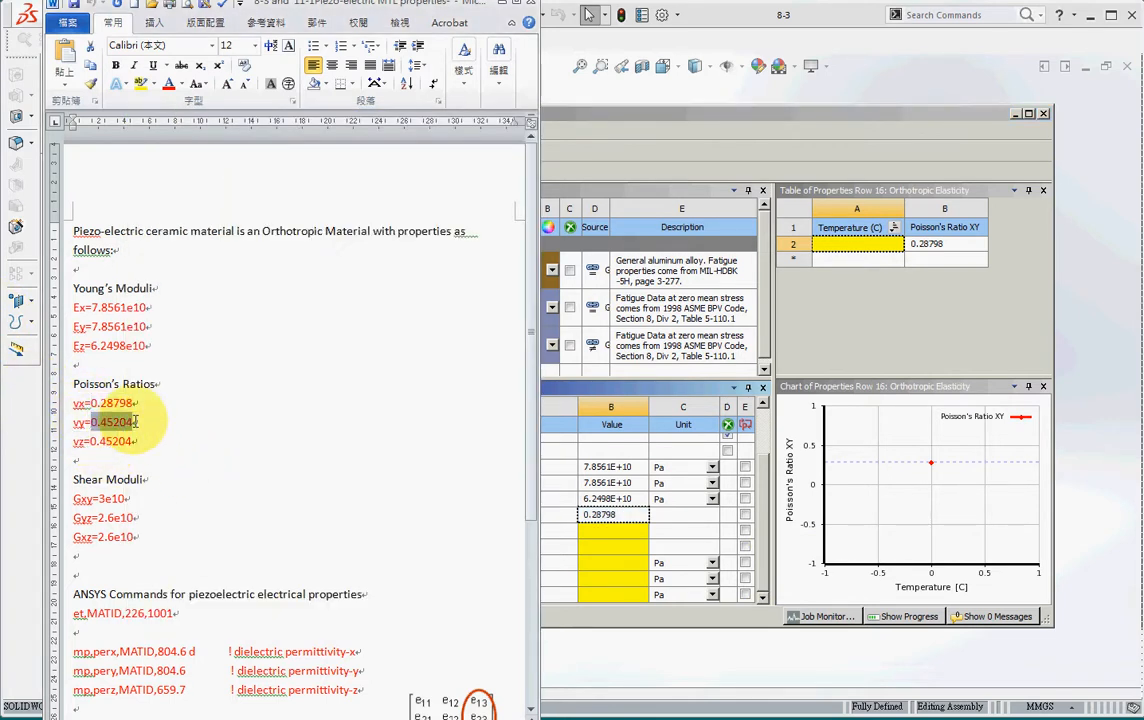
{"action": "key", "text": "ctrl+c"}
{"action": "left_click", "coordinate": [636, 531]}
{"action": "key", "text": "ctrl+v"}
{"action": "left_click", "coordinate": [623, 546]}
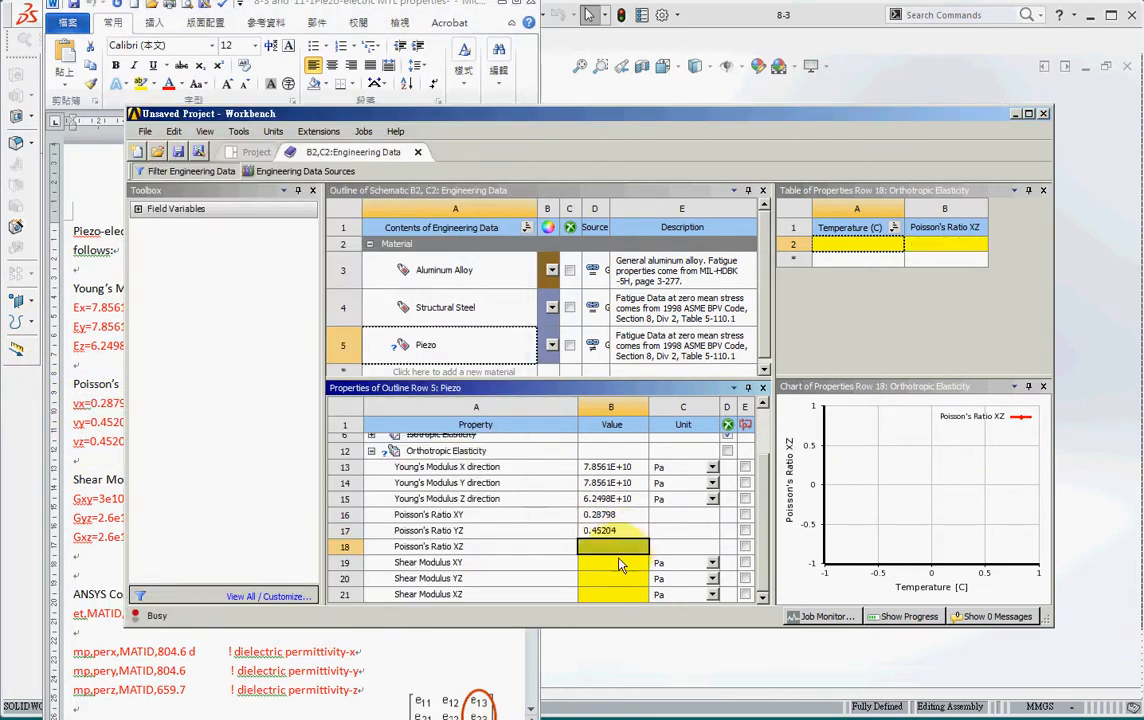
{"action": "key", "text": "ctrl+v"}
Copy the Gxy value 3e10 from the Word sheet into Piezo's Shear Modulus XY.
{"action": "left_click", "coordinate": [213, 657]}
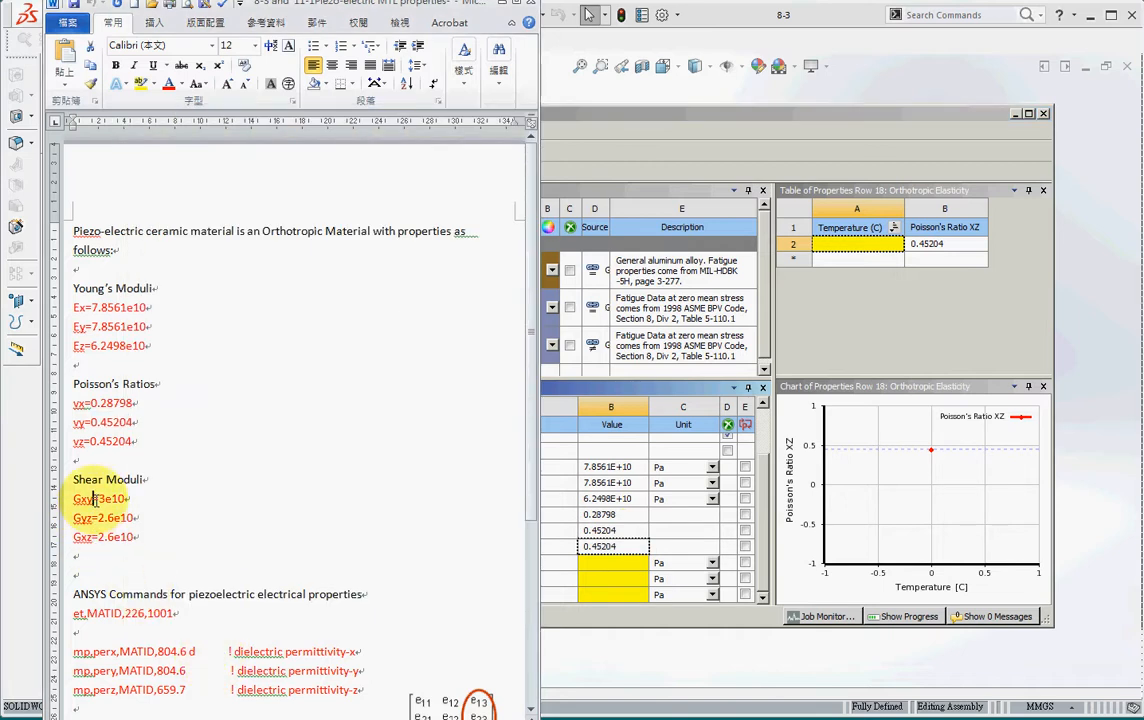
{"action": "left_click_drag", "start_coordinate": [95, 498], "coordinate": [120, 499]}
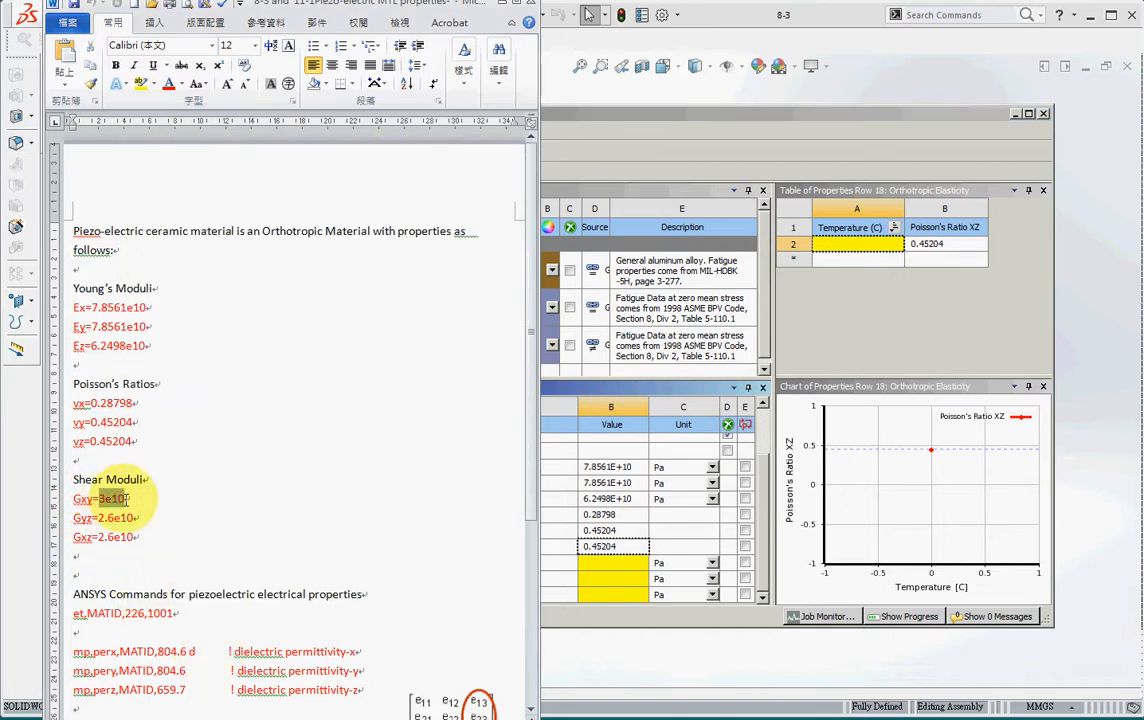
{"action": "key", "text": "ctrl+c"}
{"action": "left_click", "coordinate": [605, 562]}
{"action": "key", "text": "ctrl+v"}
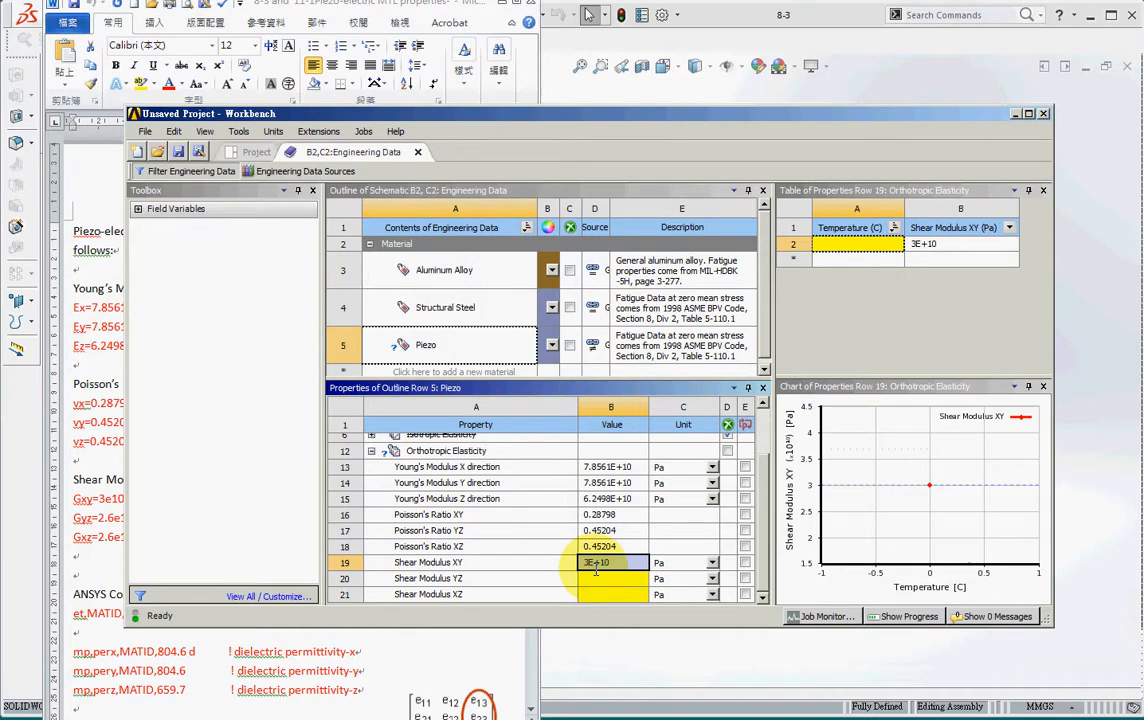
Copy the Gyz value 2.6e10 from the Word sheet into Piezo's Shear Modulus YZ and Shear Modulus XZ.
{"action": "left_click", "coordinate": [314, 664]}
{"action": "left_click_drag", "start_coordinate": [99, 517], "coordinate": [129, 517]}
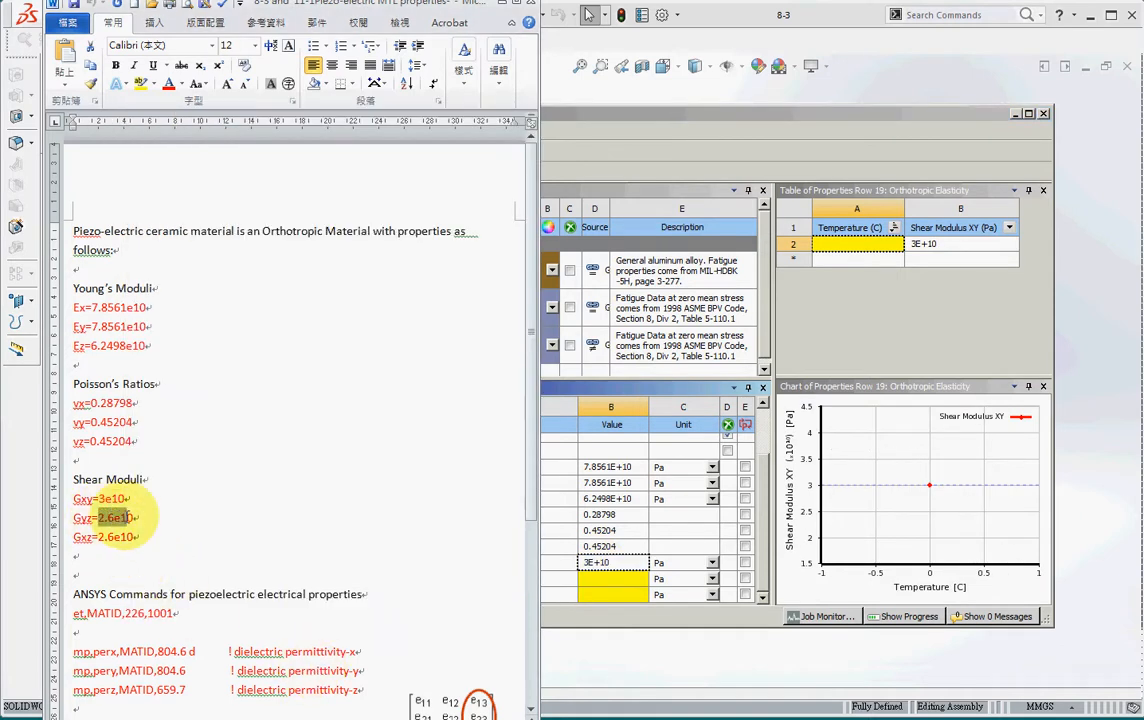
{"action": "key", "text": "ctrl+c"}
{"action": "left_click", "coordinate": [607, 579]}
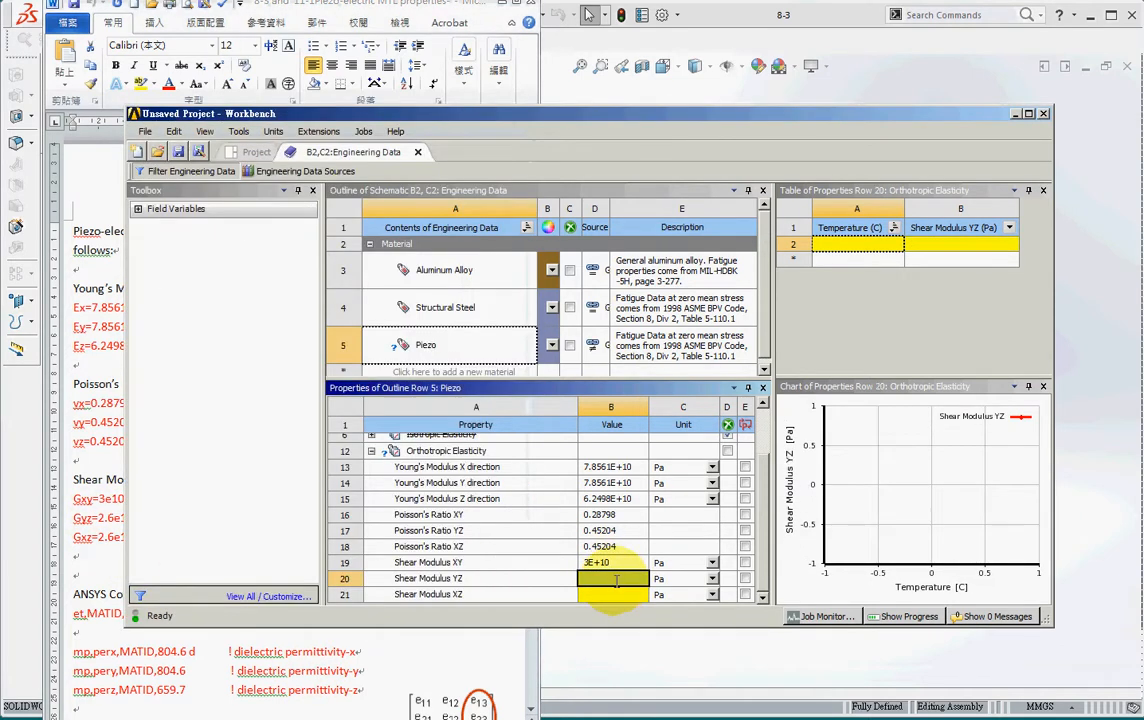
{"action": "key", "text": "ctrl+v"}
{"action": "left_click", "coordinate": [613, 593]}
{"action": "left_click", "coordinate": [613, 668]}
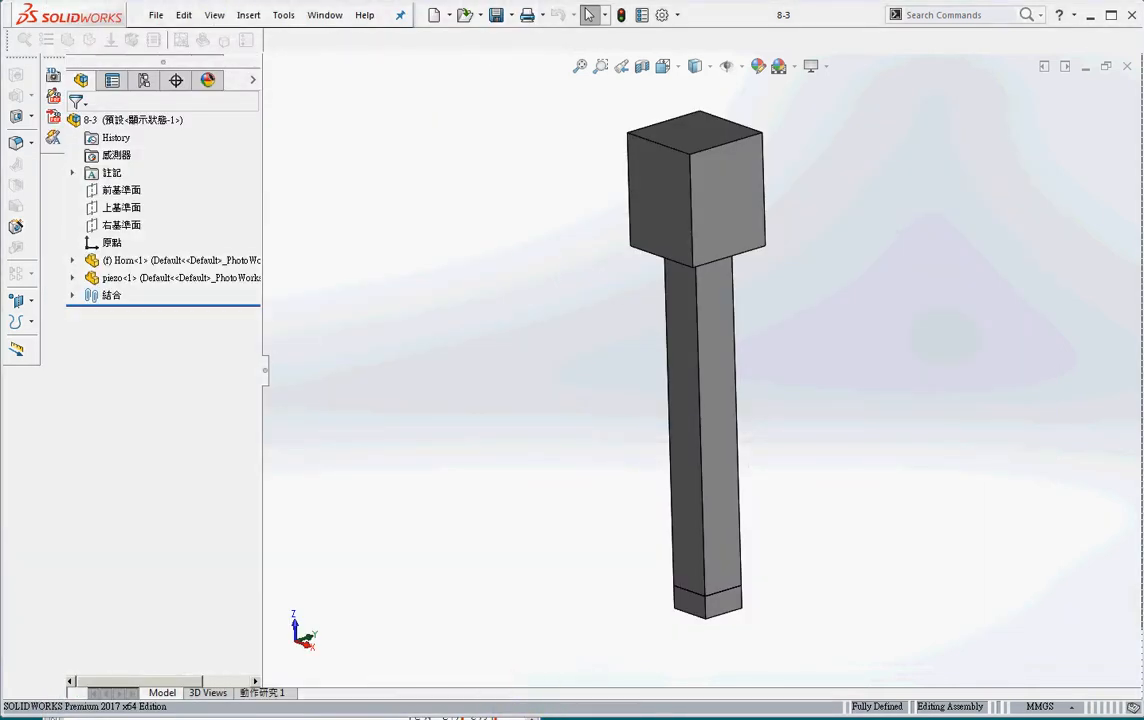
Return to the Workbench project schematic and open the Modal system's Model for editing in Mechanical.
{"action": "left_click", "coordinate": [530, 718]}
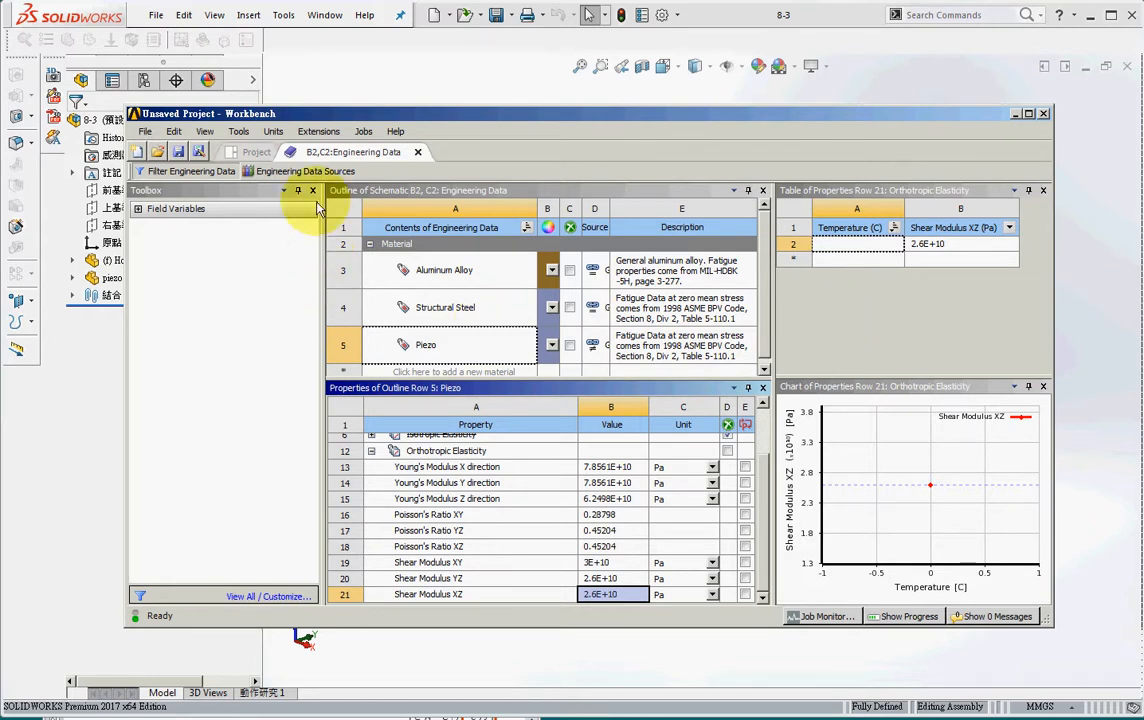
{"action": "left_click", "coordinate": [256, 152]}
{"action": "left_click", "coordinate": [590, 307]}
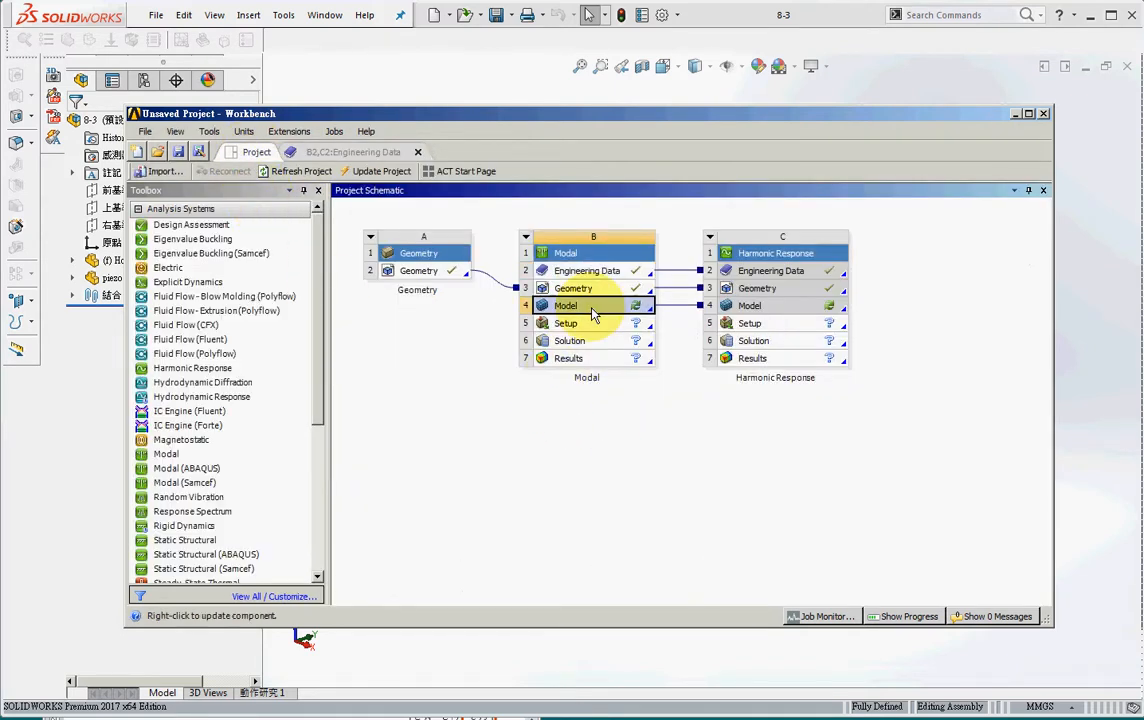
{"action": "right_click", "coordinate": [598, 313]}
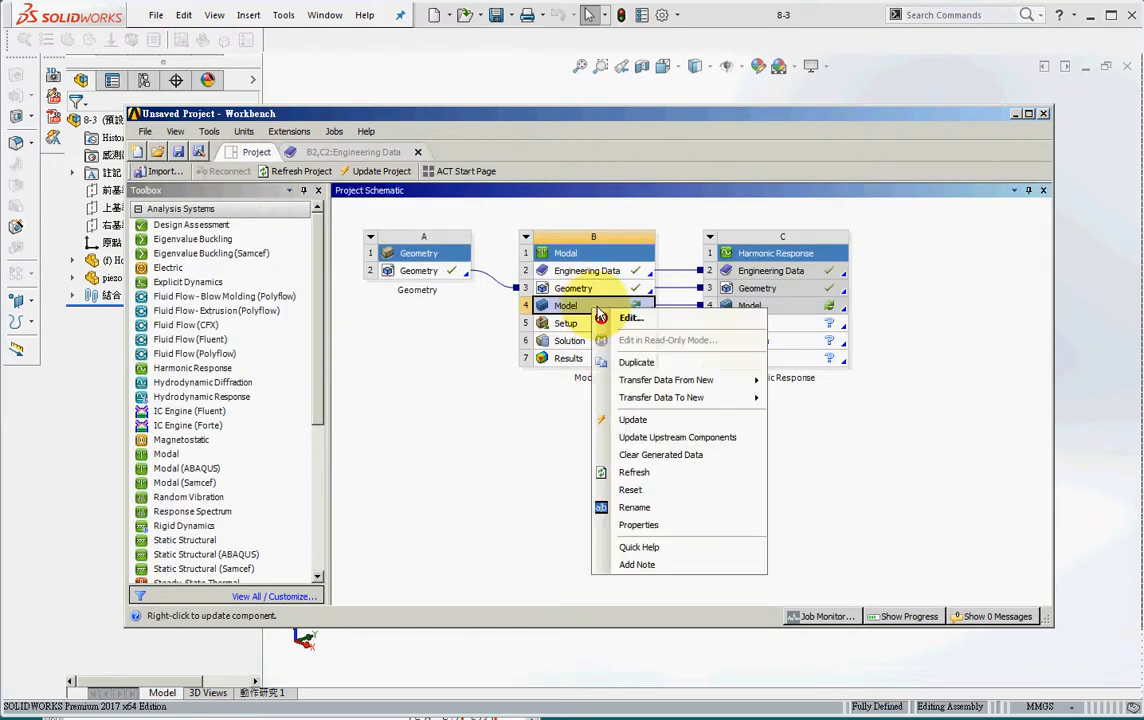
{"action": "left_click", "coordinate": [612, 314]}
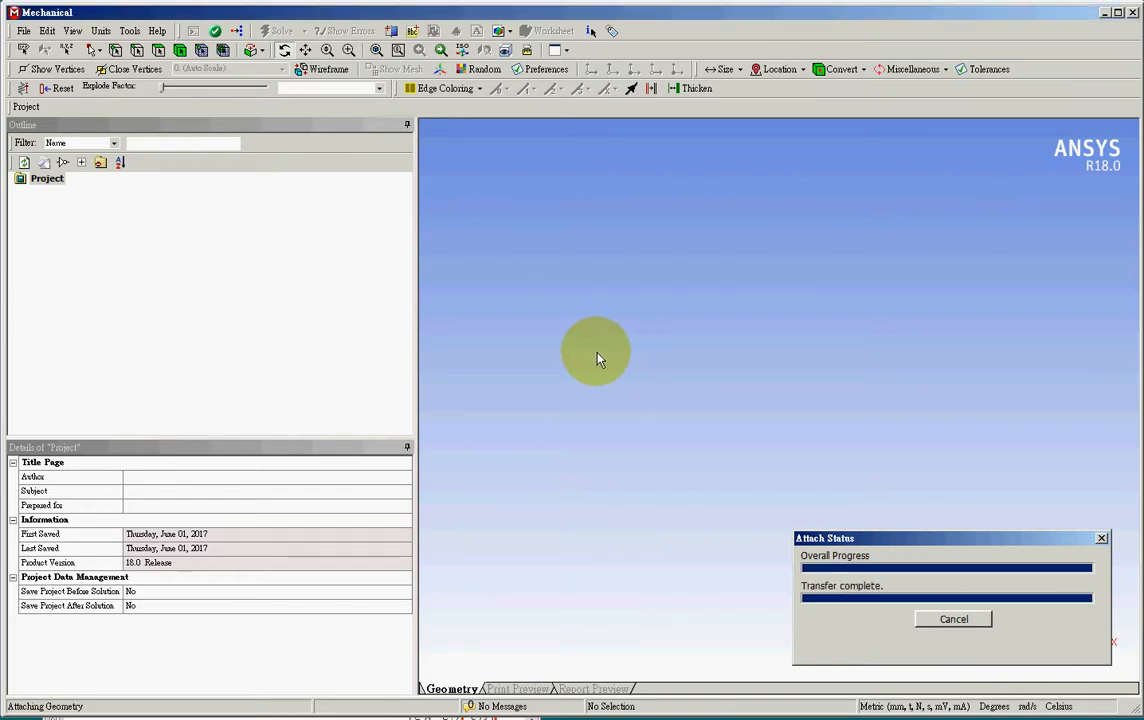
Assign the Aluminum Alloy material to the Horn-1 body.
{"action": "left_click", "coordinate": [39, 204]}
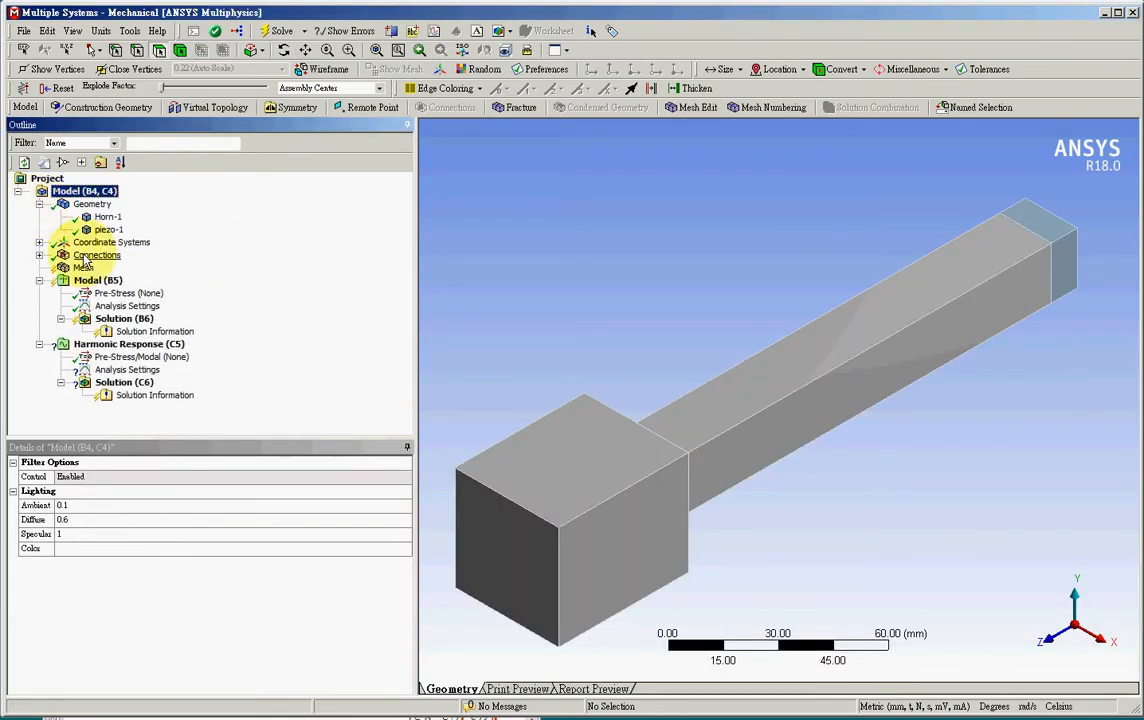
{"action": "left_click", "coordinate": [106, 218]}
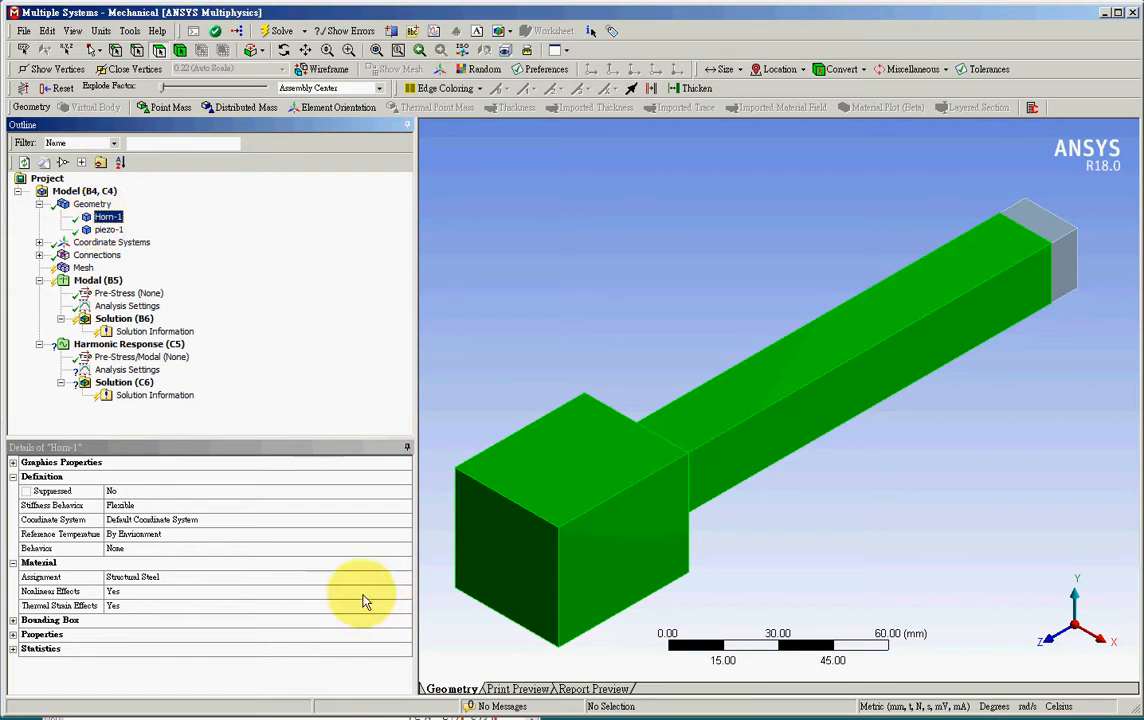
{"action": "left_click", "coordinate": [404, 580]}
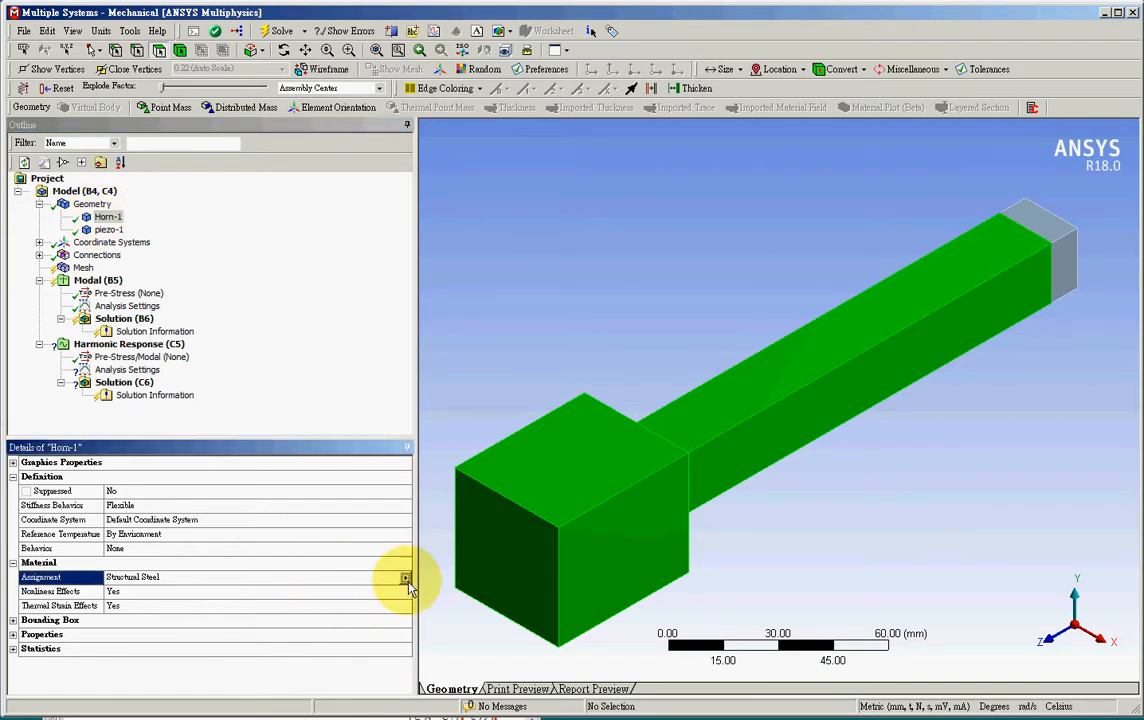
{"action": "left_click", "coordinate": [405, 578]}
{"action": "left_click", "coordinate": [455, 650]}
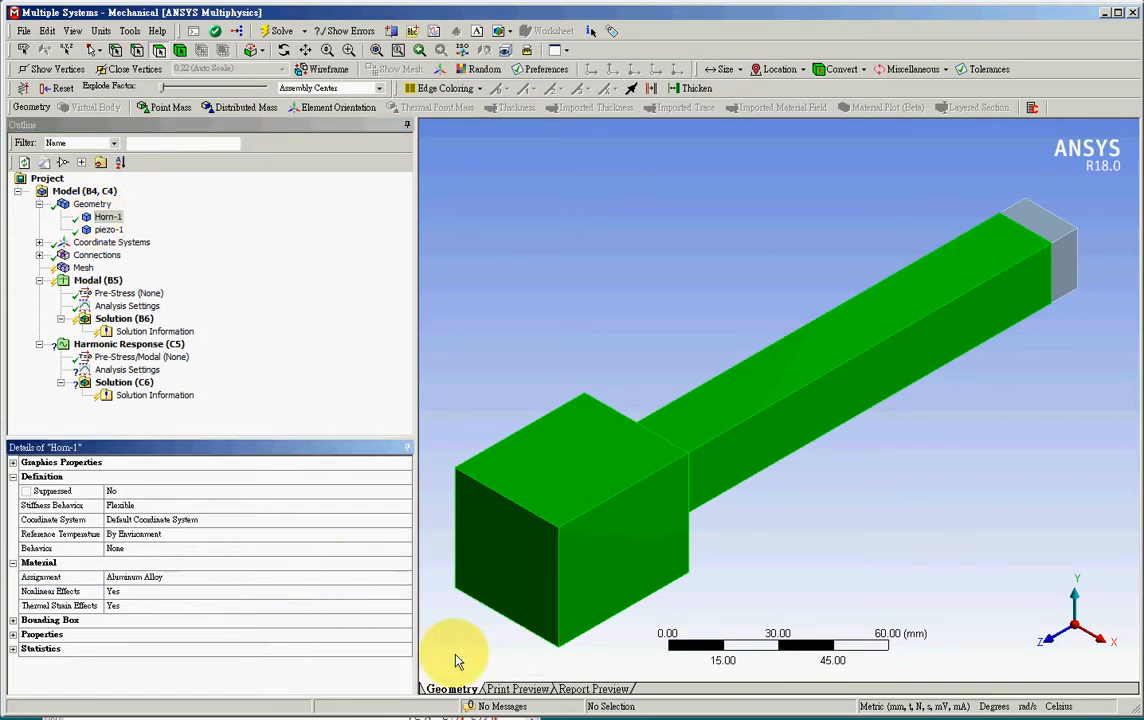
Assign the Piezo material to the piezo-1 body.
{"action": "left_click", "coordinate": [108, 229]}
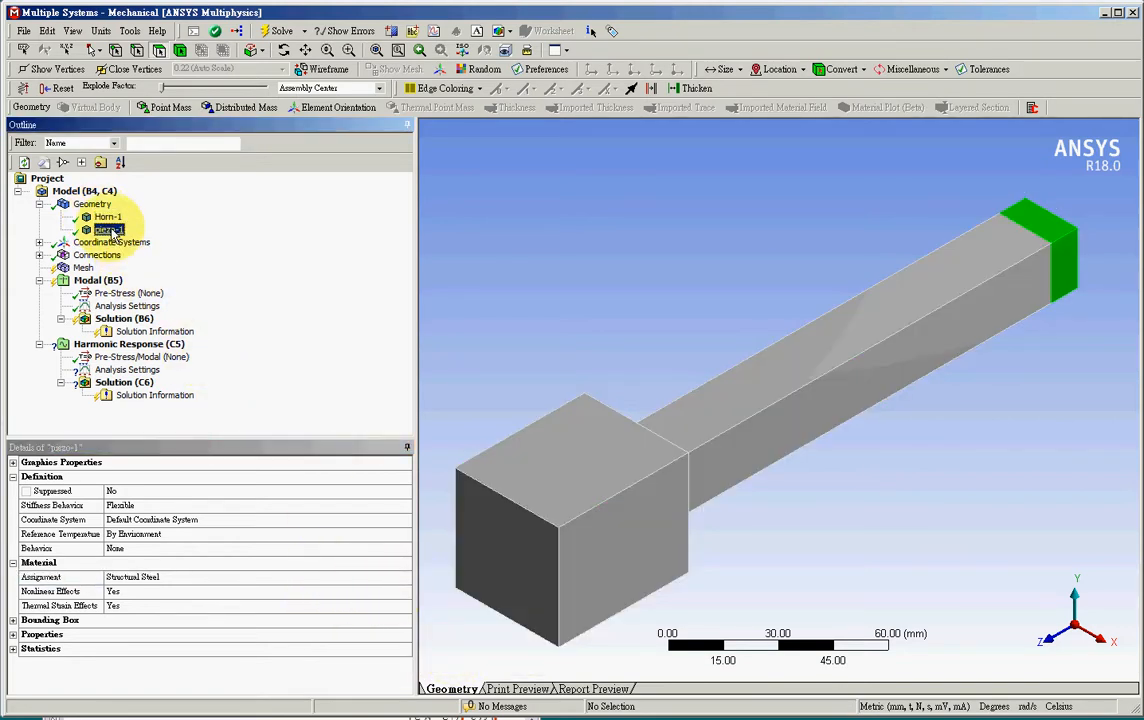
{"action": "left_click", "coordinate": [195, 580]}
{"action": "left_click", "coordinate": [406, 579]}
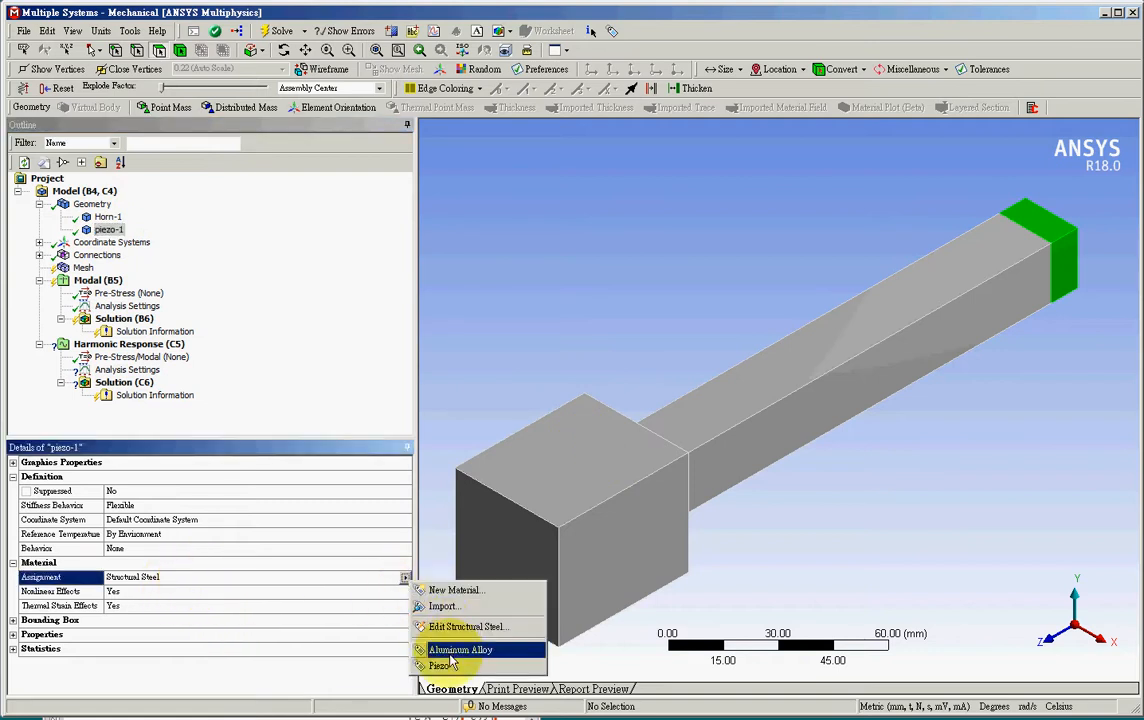
{"action": "left_click", "coordinate": [440, 664]}
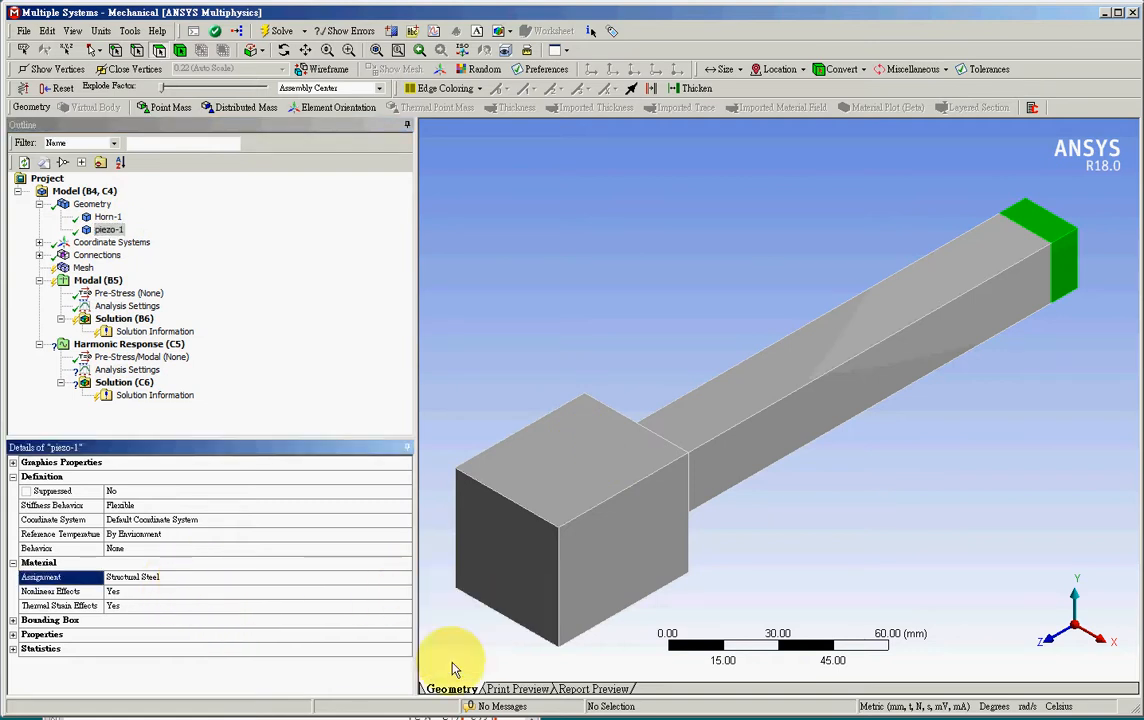
Insert an APDL Commands object under piezo-1 and clear its default text.
{"action": "right_click", "coordinate": [118, 236]}
{"action": "mouse_move", "coordinate": [153, 242]}
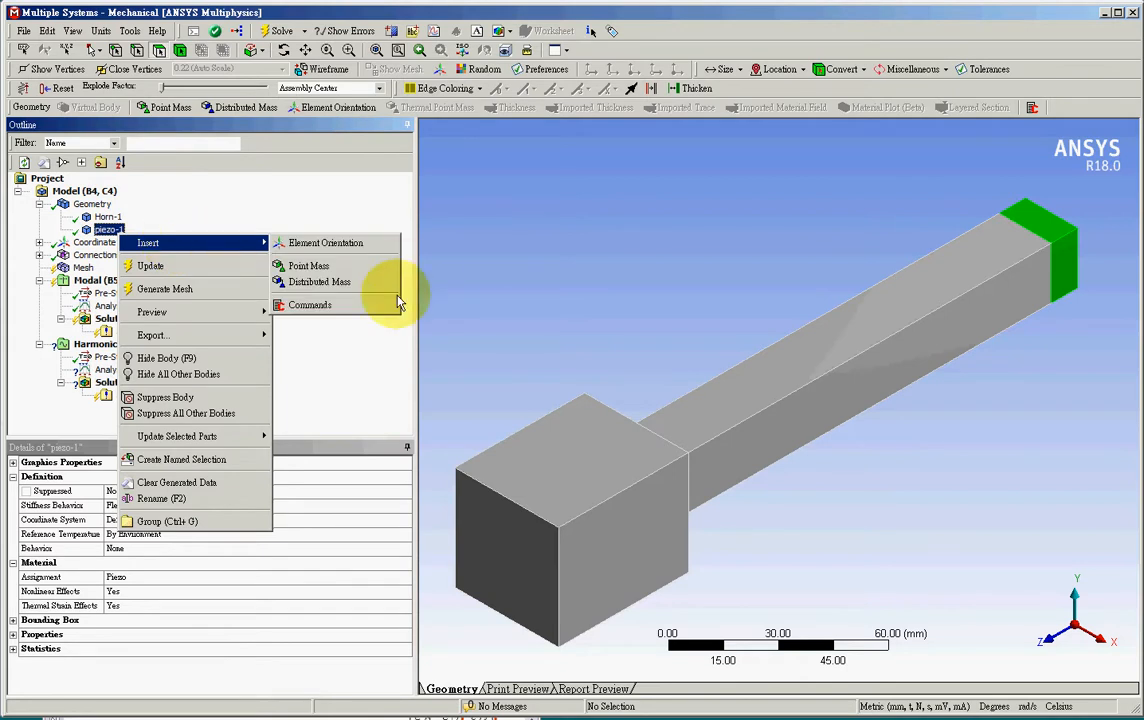
{"action": "left_click", "coordinate": [338, 312]}
{"action": "key", "text": "ctrl+a"}
{"action": "key", "text": "Delete"}
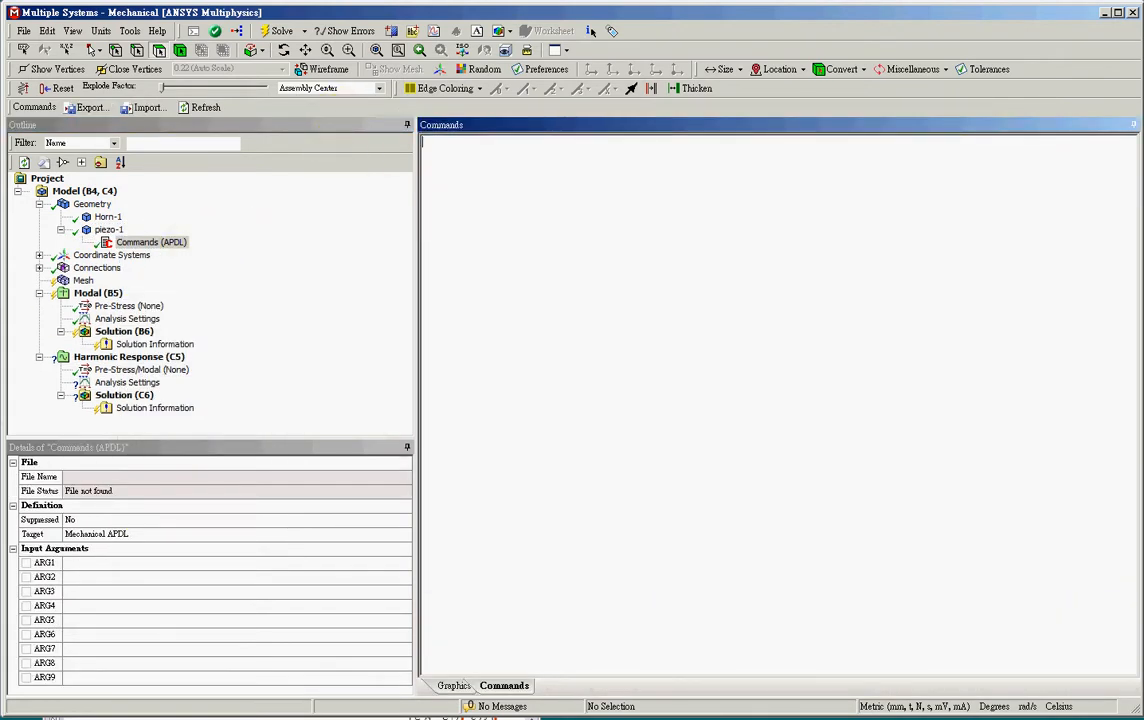
Copy the ANSYS piezoelectric commands from the Word sheet into piezo-1's Commands object and remove the extra blank lines after the perx line.
{"action": "left_click", "coordinate": [191, 718]}
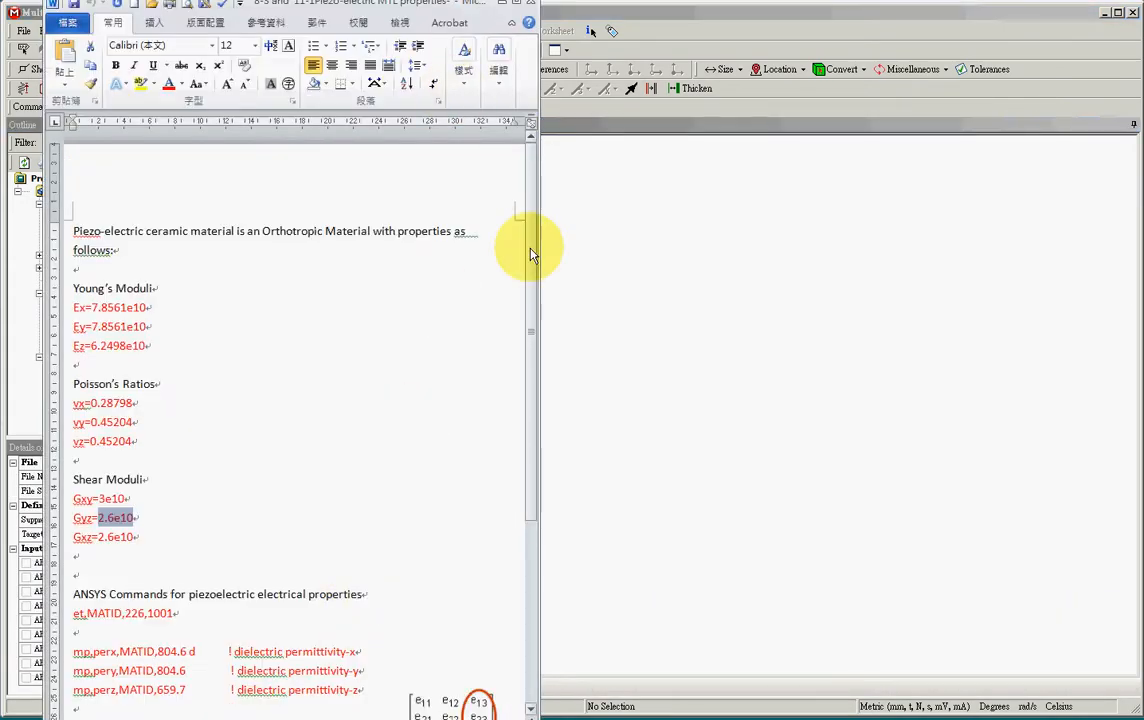
{"action": "left_click_drag", "start_coordinate": [530, 249], "coordinate": [535, 473]}
{"action": "left_click_drag", "start_coordinate": [391, 544], "coordinate": [75, 310]}
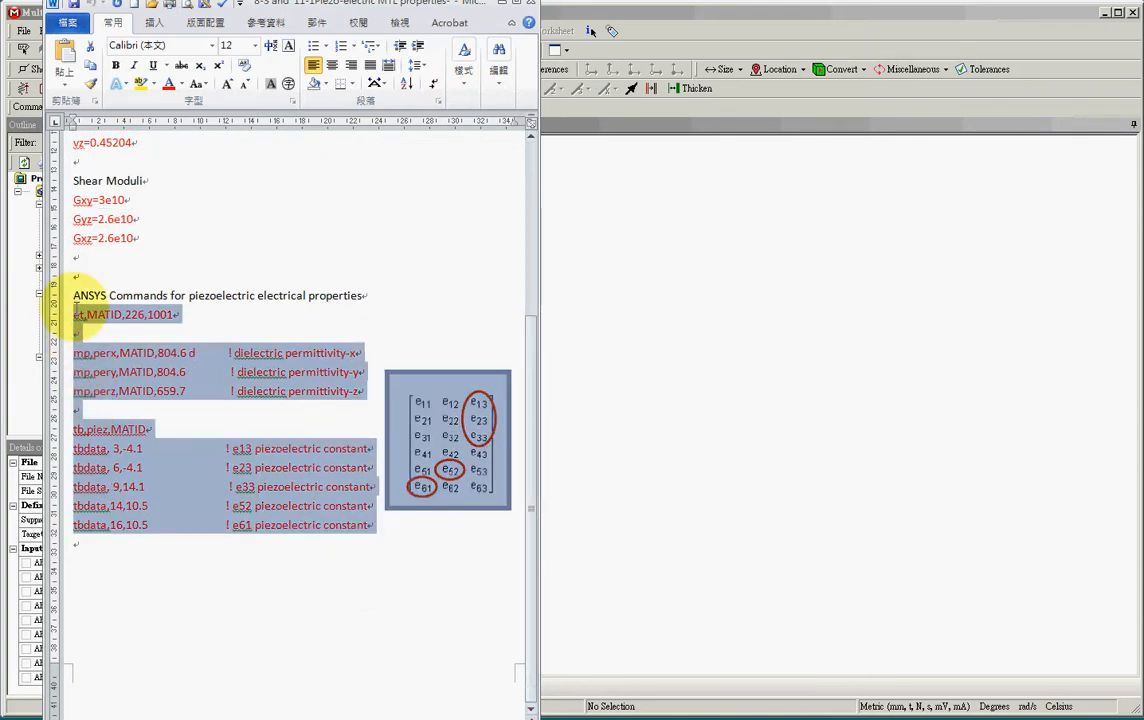
{"action": "key", "text": "ctrl+c"}
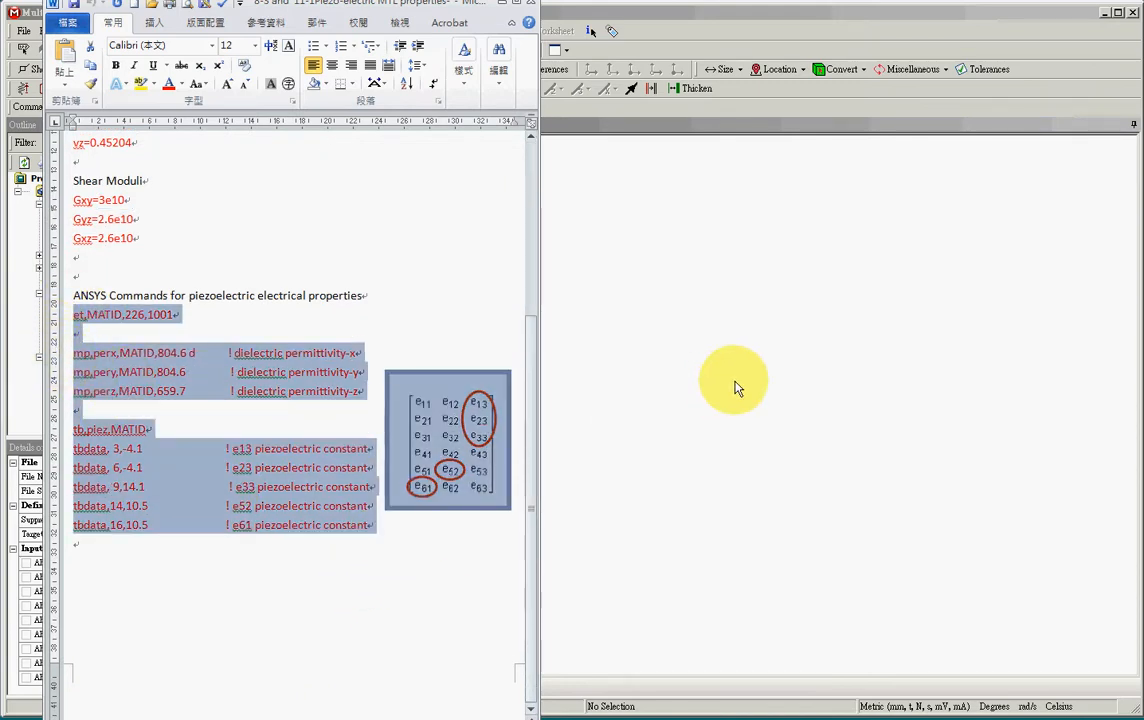
{"action": "left_click", "coordinate": [667, 340]}
{"action": "key", "text": "ctrl+v"}
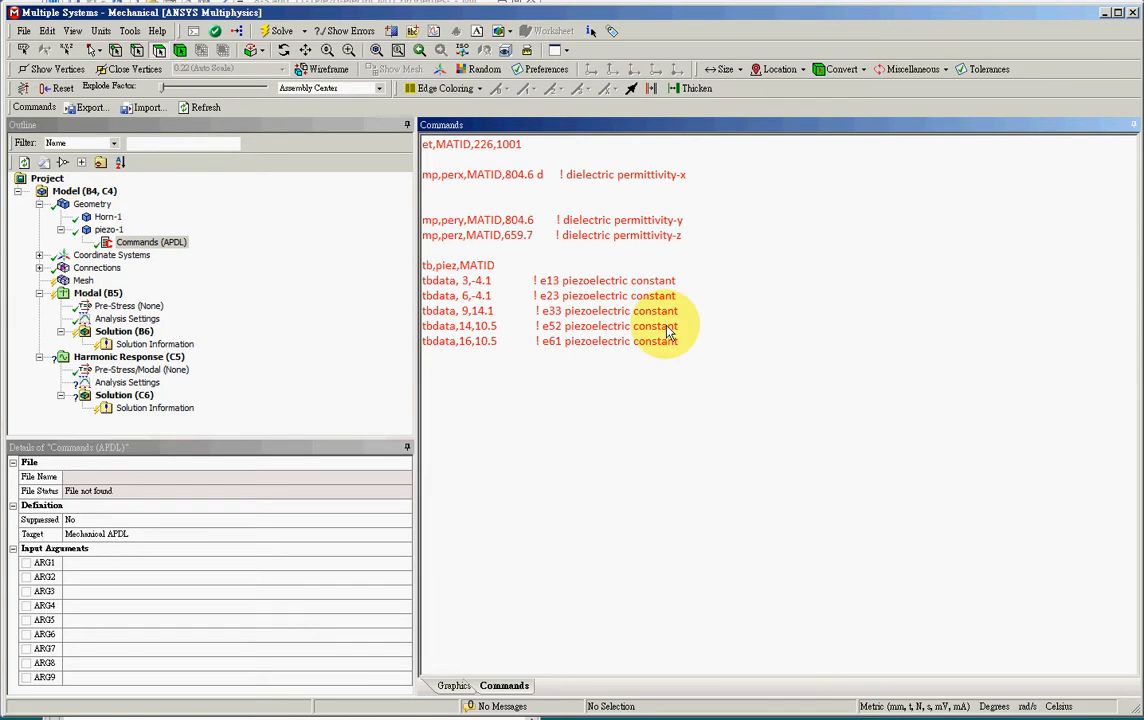
{"action": "key", "text": "Delete"}
{"action": "key", "text": "Delete"}
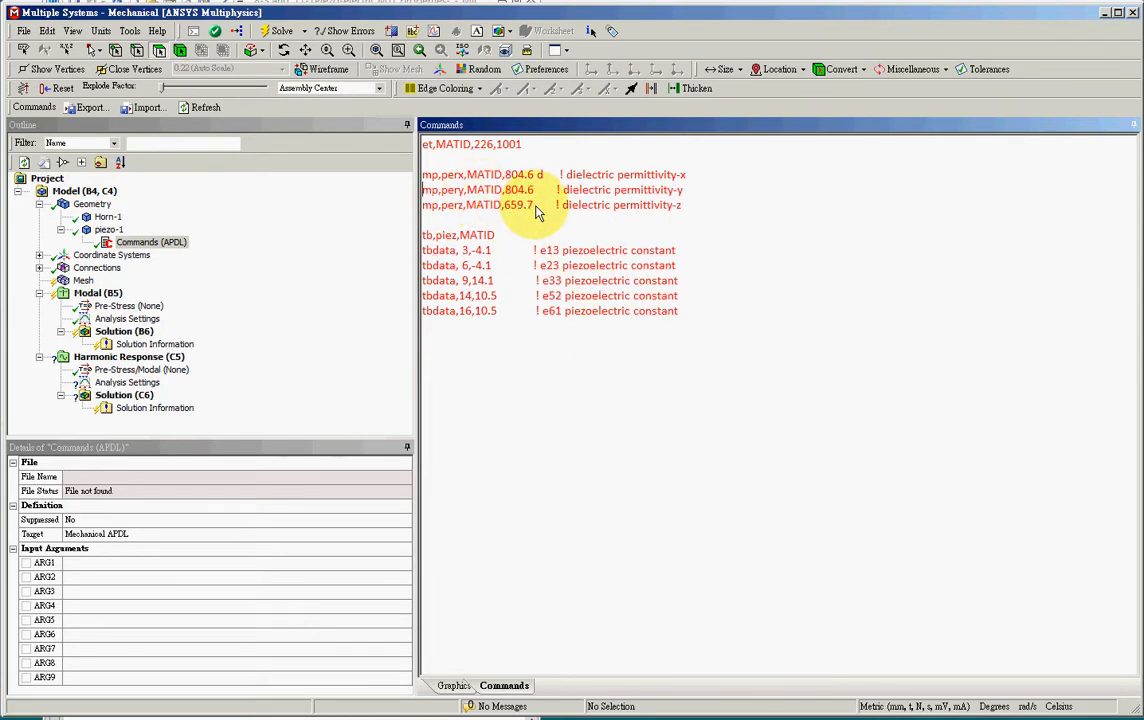
Review the dielectric permittivity and piezoelectric constant lines in piezo-1's command snippet.
{"action": "left_click_drag", "start_coordinate": [686, 206], "coordinate": [393, 181]}
{"action": "left_click_drag", "start_coordinate": [700, 316], "coordinate": [408, 258]}
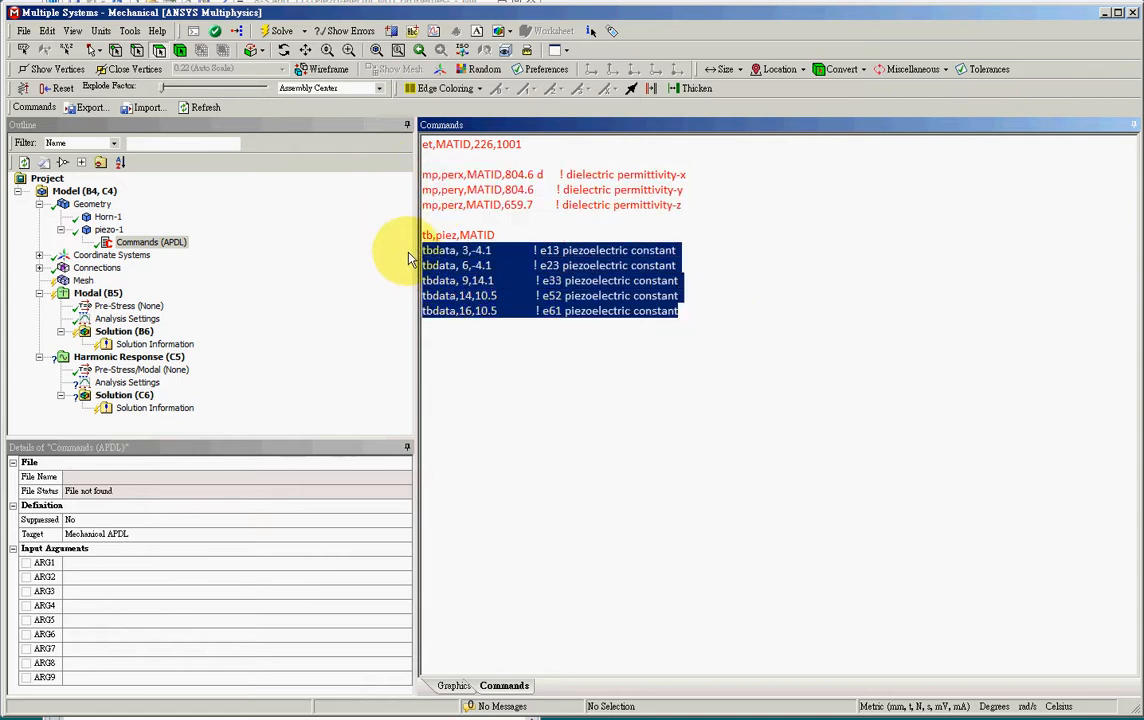
{"action": "left_click", "coordinate": [556, 400]}
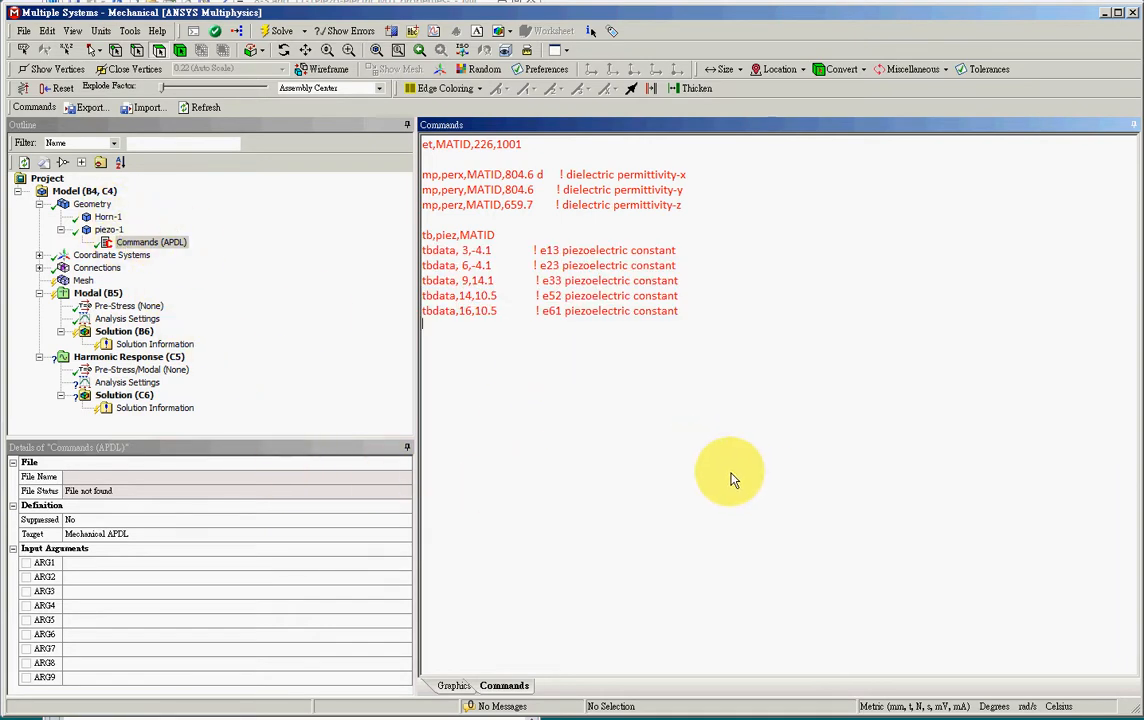
Inspect the contact and target bodies of the contact region under Connections.
{"action": "left_click", "coordinate": [40, 268]}
{"action": "left_click", "coordinate": [61, 281]}
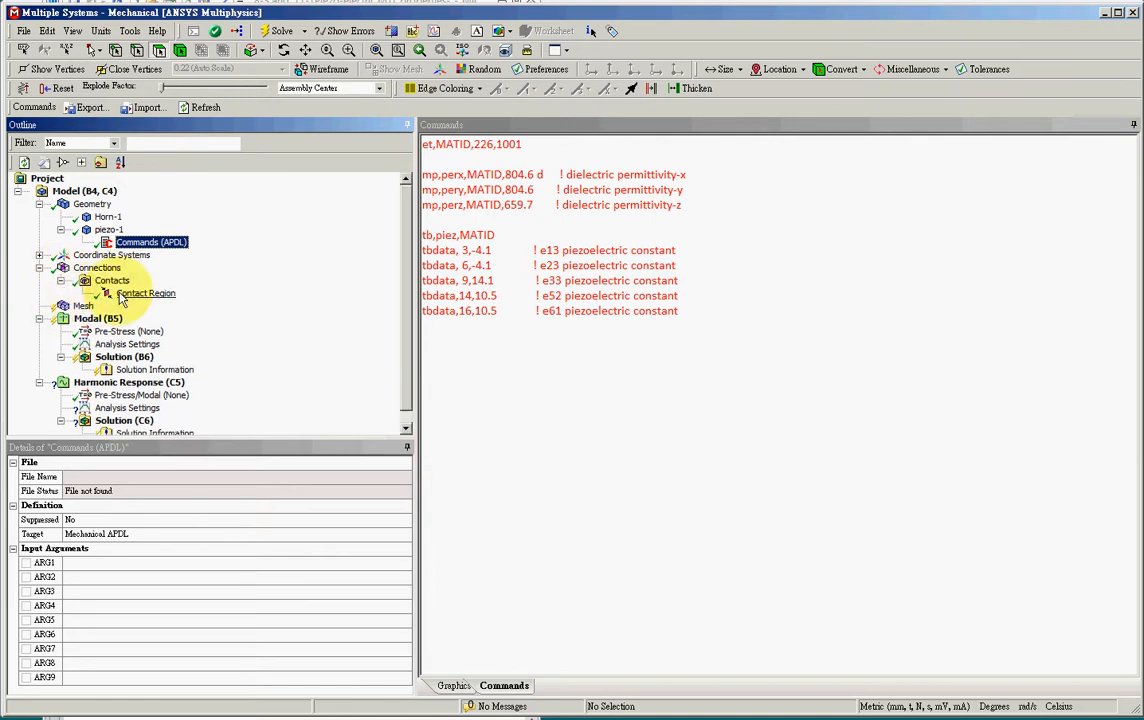
{"action": "left_click", "coordinate": [124, 294]}
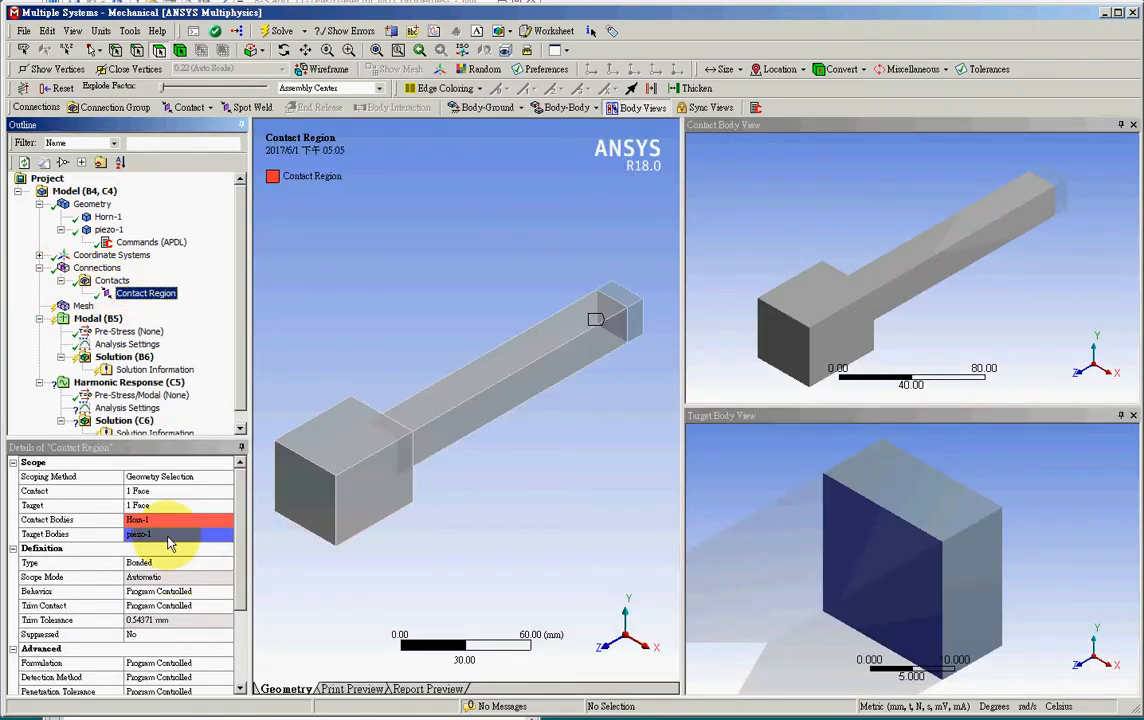
{"action": "left_click", "coordinate": [41, 268]}
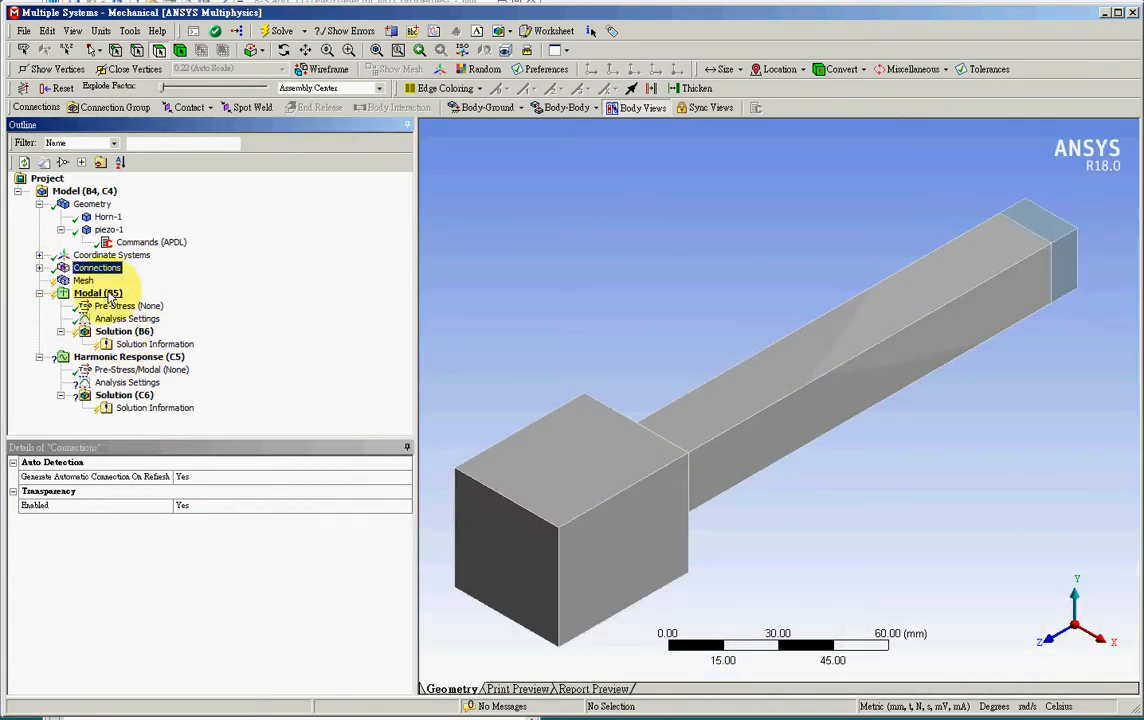
Insert a Face Meshing control on the mesh and scope it to all faces of the assembly.
{"action": "right_click", "coordinate": [88, 283]}
{"action": "mouse_move", "coordinate": [216, 291]}
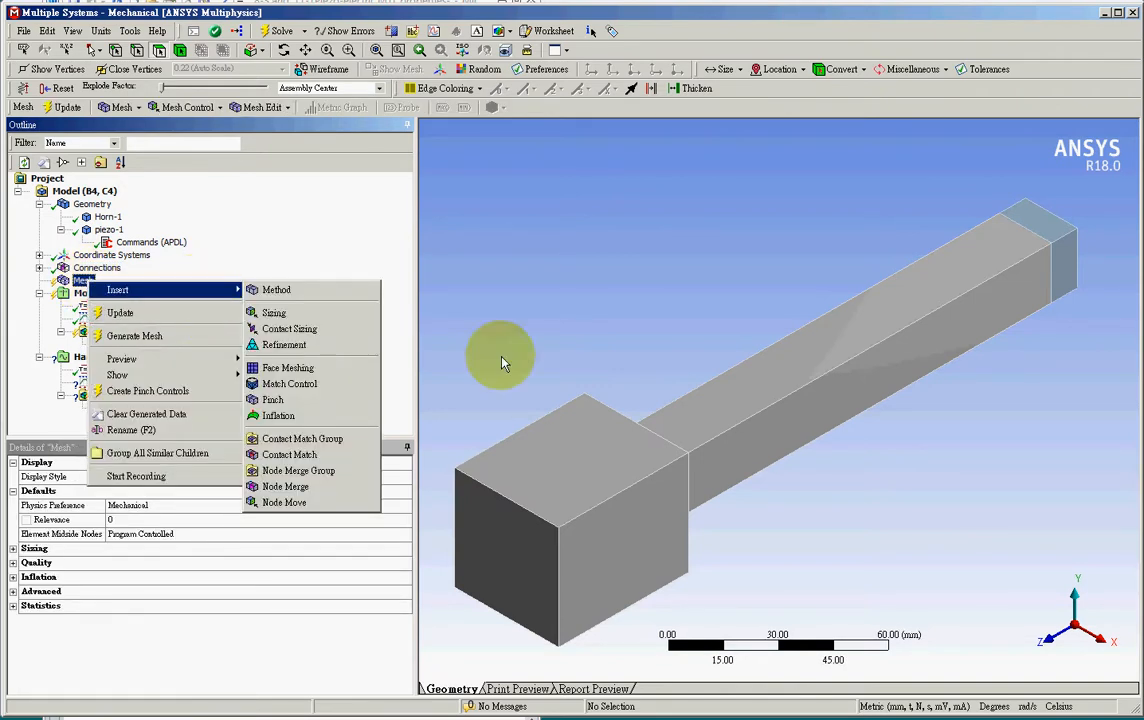
{"action": "left_click", "coordinate": [325, 368]}
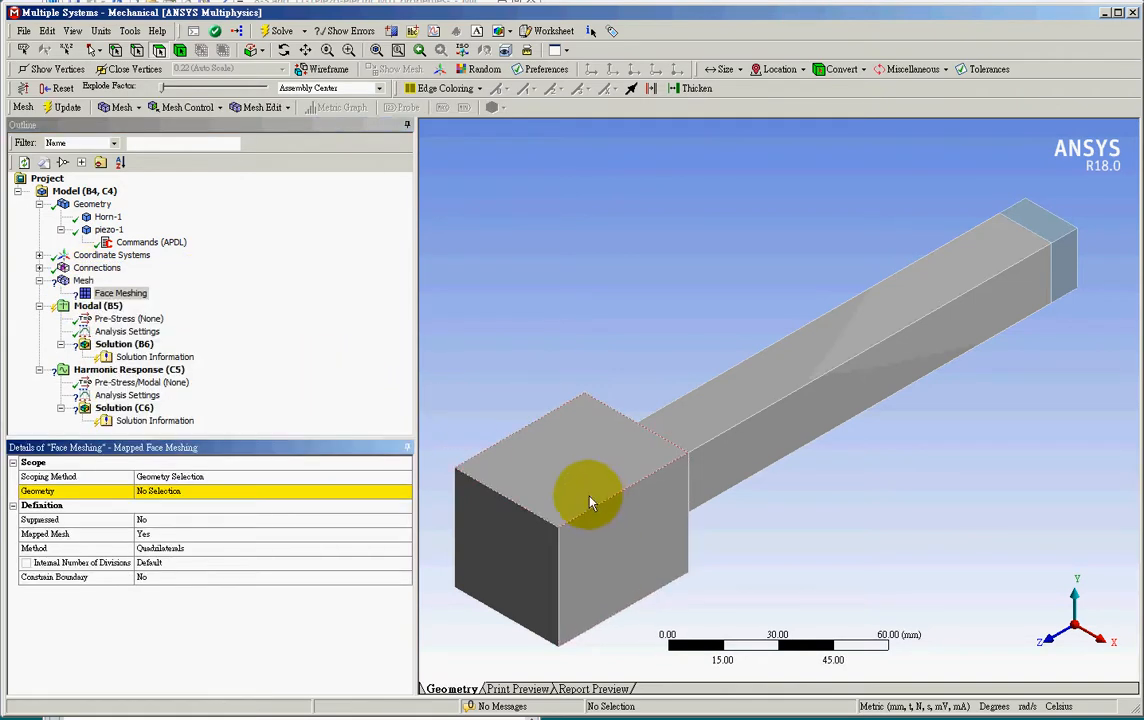
{"action": "left_click", "coordinate": [575, 483]}
{"action": "right_click", "coordinate": [575, 483]}
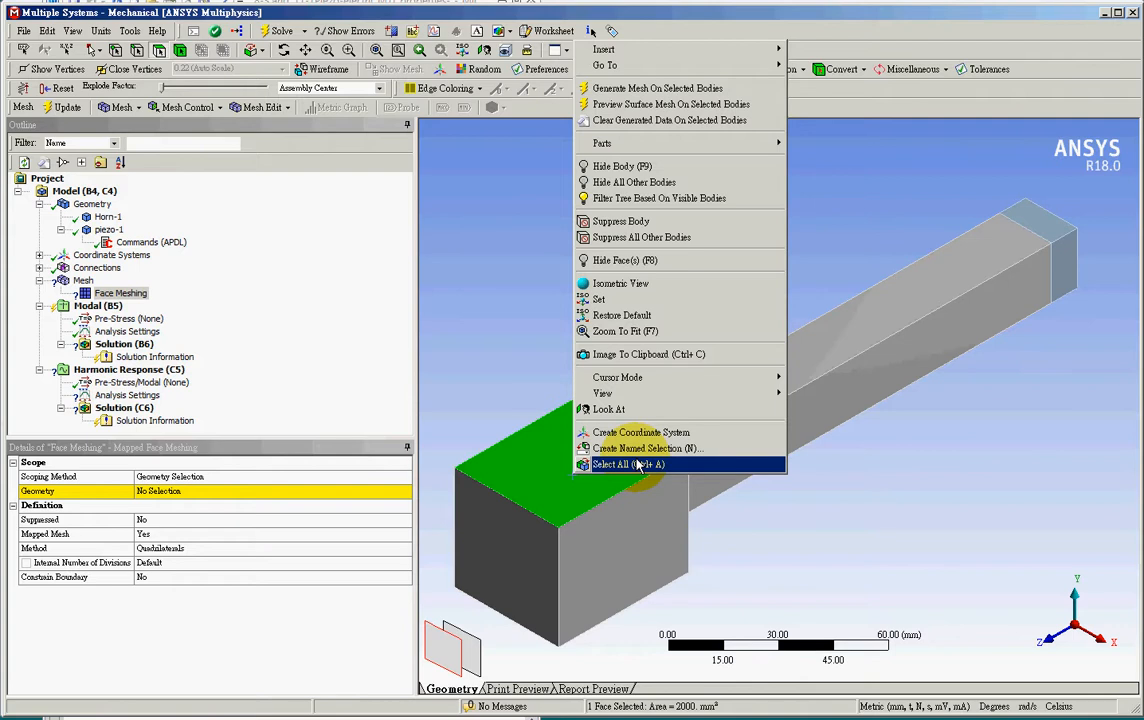
{"action": "left_click", "coordinate": [638, 465]}
{"action": "left_click", "coordinate": [230, 491]}
{"action": "left_click", "coordinate": [205, 491]}
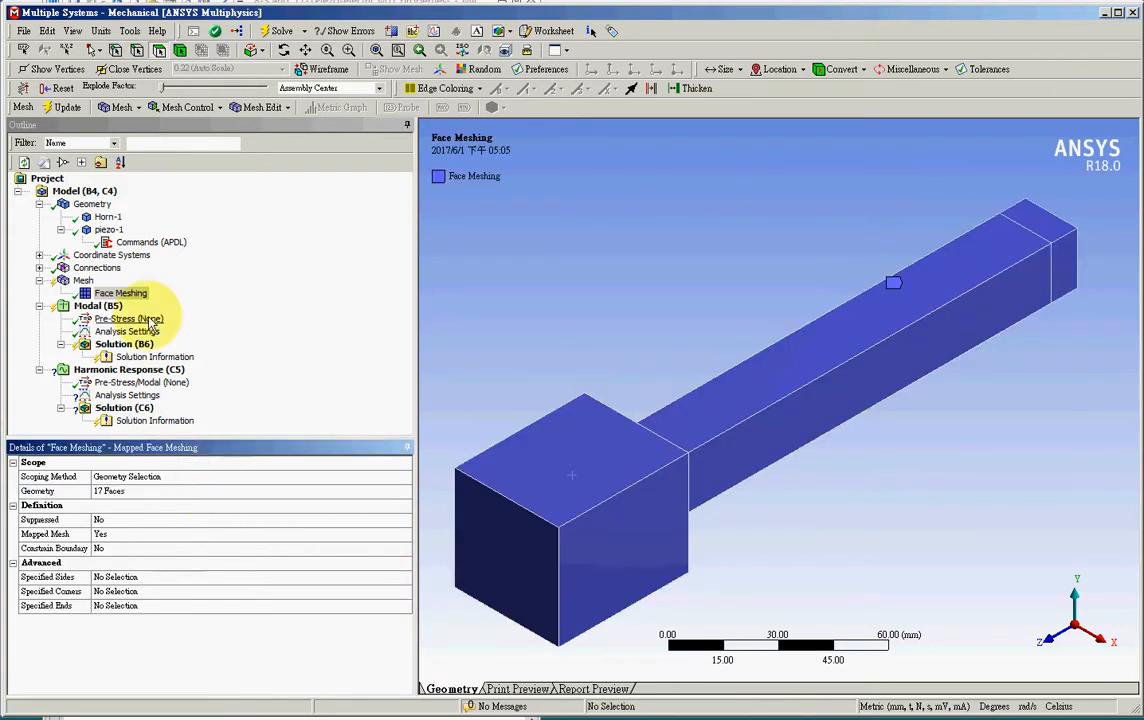
Insert a Method control on the mesh and scope it to both bodies of the assembly.
{"action": "left_click", "coordinate": [83, 281]}
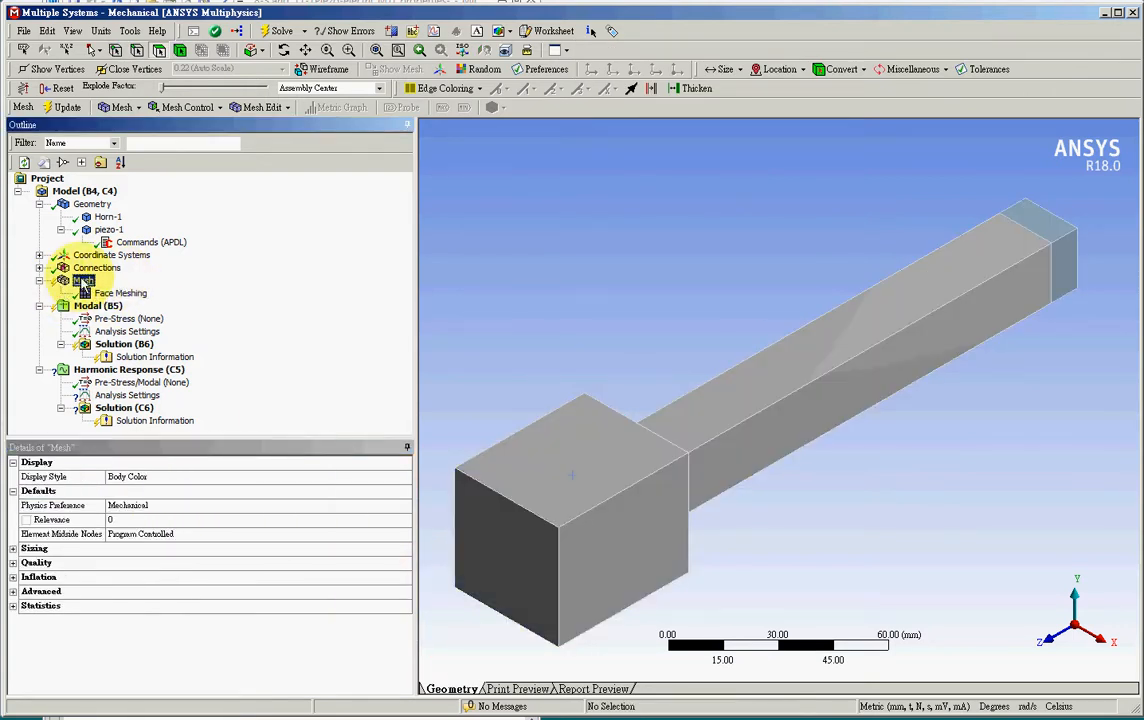
{"action": "right_click", "coordinate": [83, 281]}
{"action": "mouse_move", "coordinate": [225, 286]}
{"action": "left_click", "coordinate": [265, 287]}
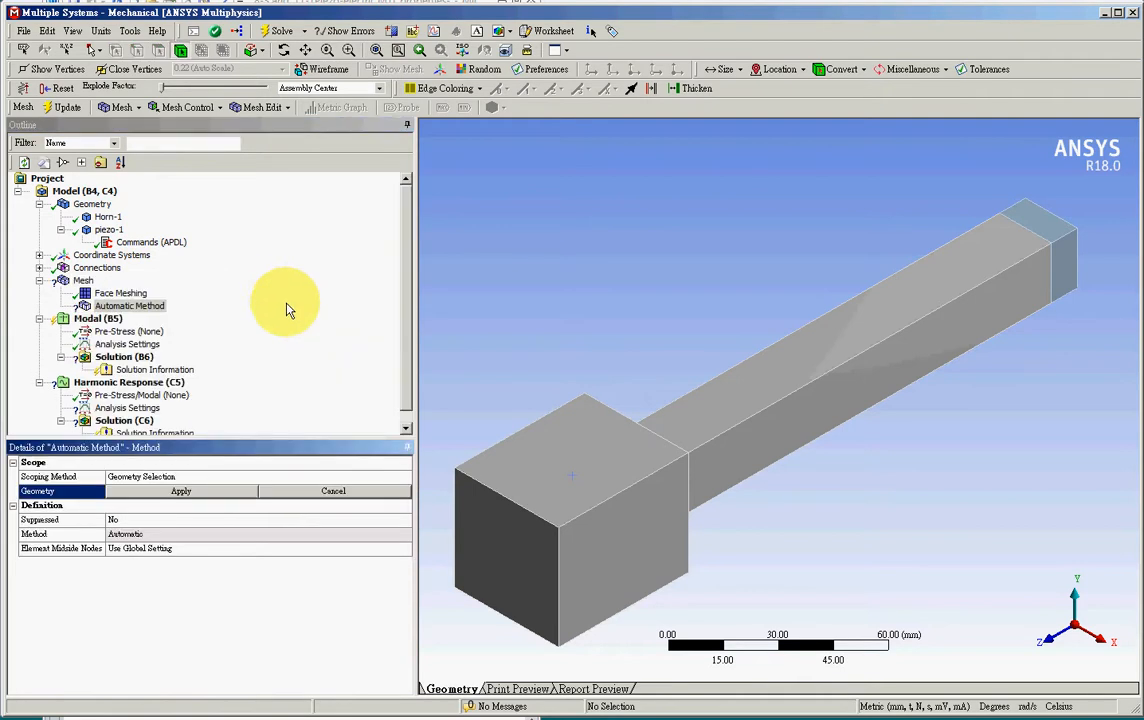
{"action": "left_click", "coordinate": [593, 490]}
{"action": "right_click", "coordinate": [592, 486]}
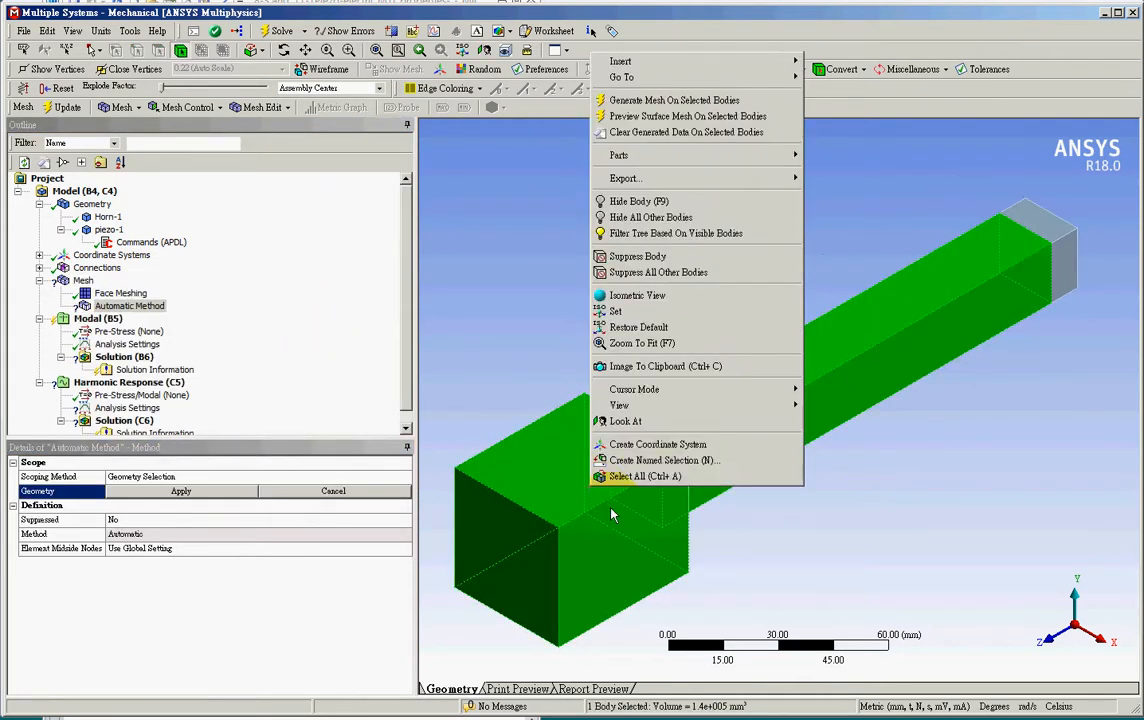
{"action": "left_click", "coordinate": [661, 477]}
{"action": "left_click", "coordinate": [193, 493]}
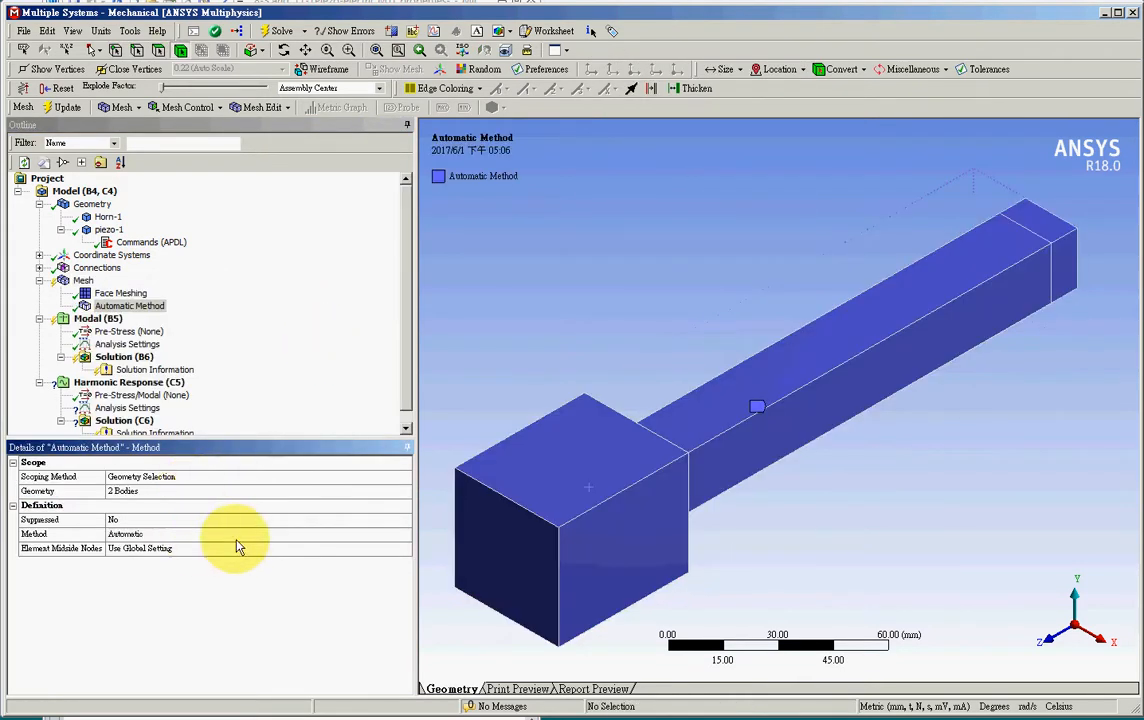
Set the mesh method to Hex Dominant with an All Quad free face mesh type.
{"action": "left_click", "coordinate": [294, 534]}
{"action": "left_click", "coordinate": [405, 538]}
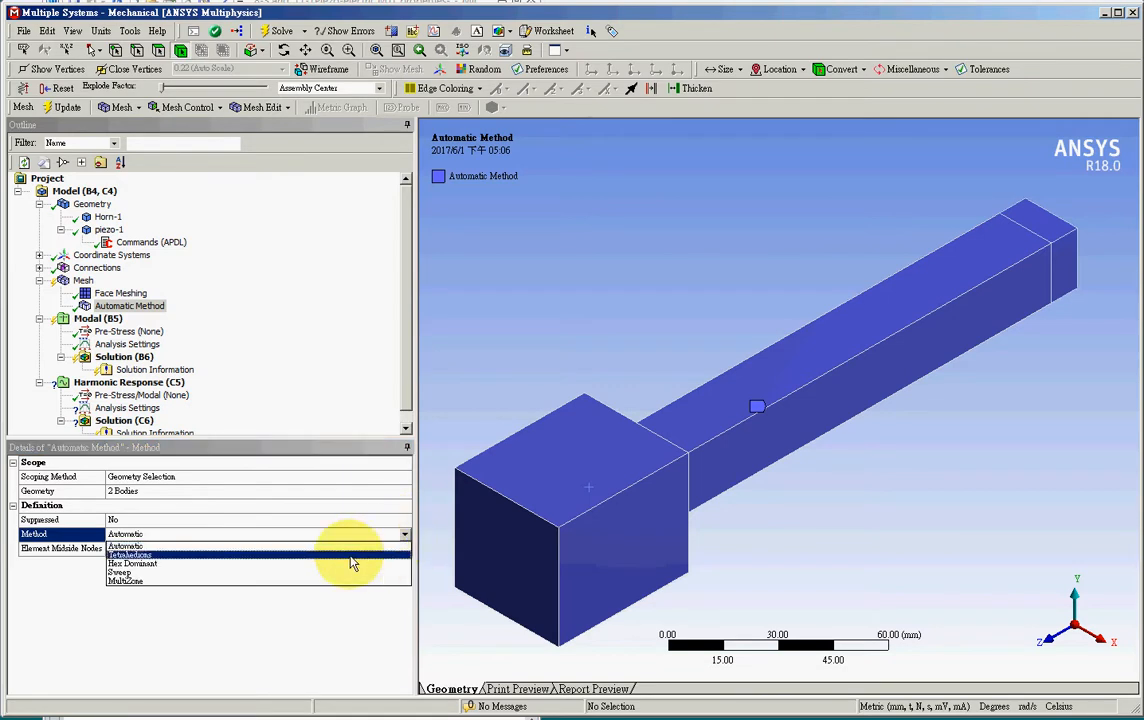
{"action": "left_click", "coordinate": [297, 564]}
{"action": "left_click", "coordinate": [294, 565]}
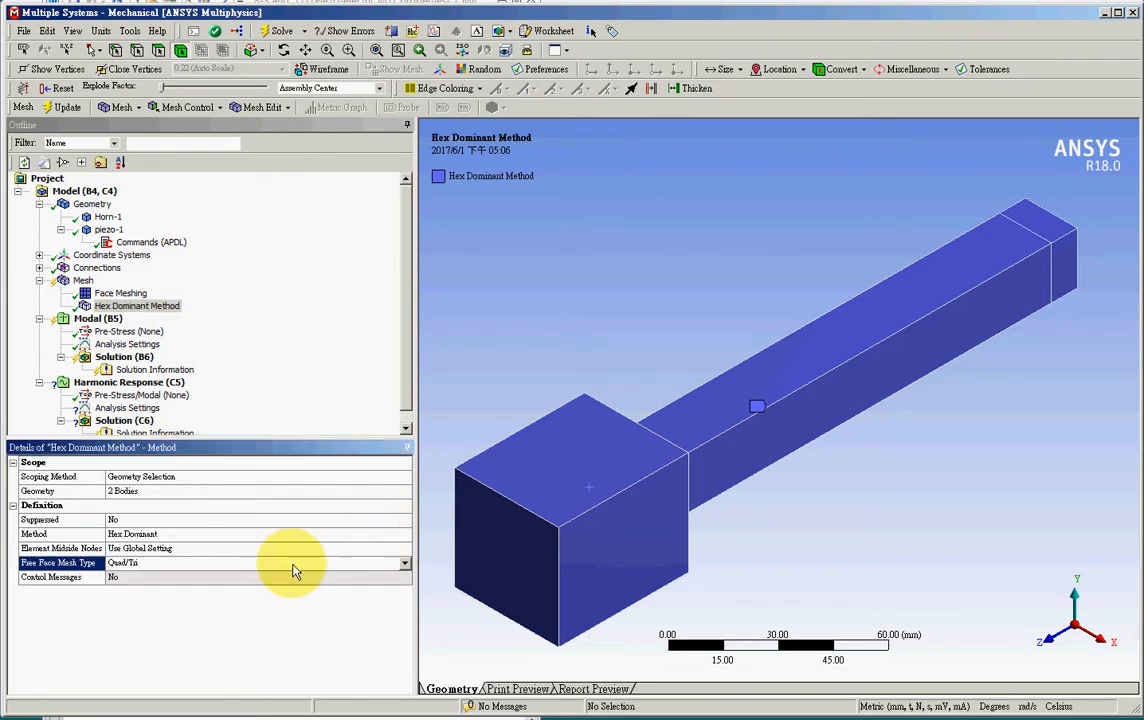
{"action": "left_click", "coordinate": [406, 567]}
{"action": "left_click", "coordinate": [380, 589]}
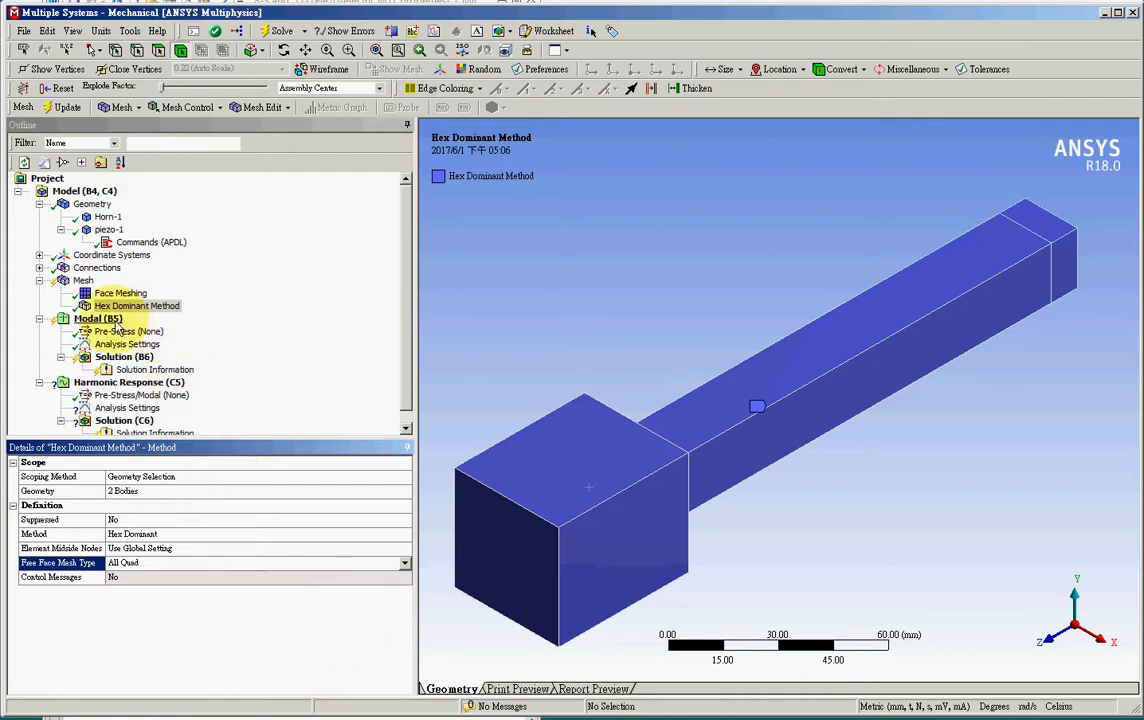
Generate the mesh and inspect it on the horn and piezo bodies.
{"action": "left_click", "coordinate": [83, 280]}
{"action": "right_click", "coordinate": [84, 281]}
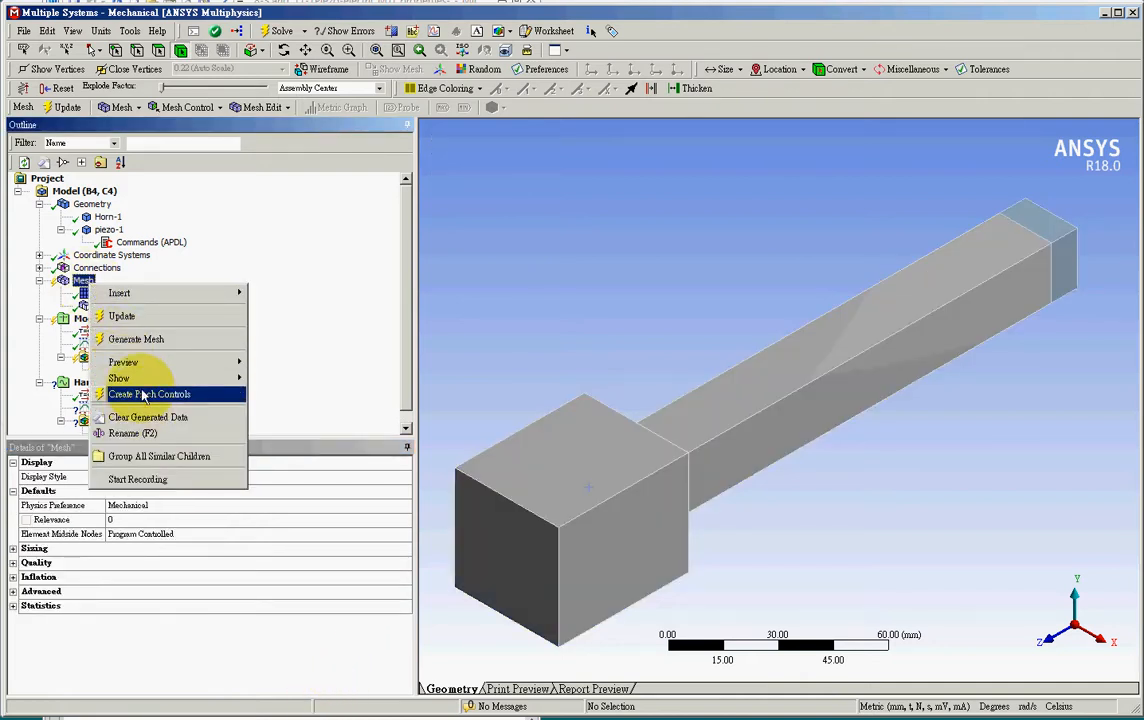
{"action": "left_click", "coordinate": [136, 339]}
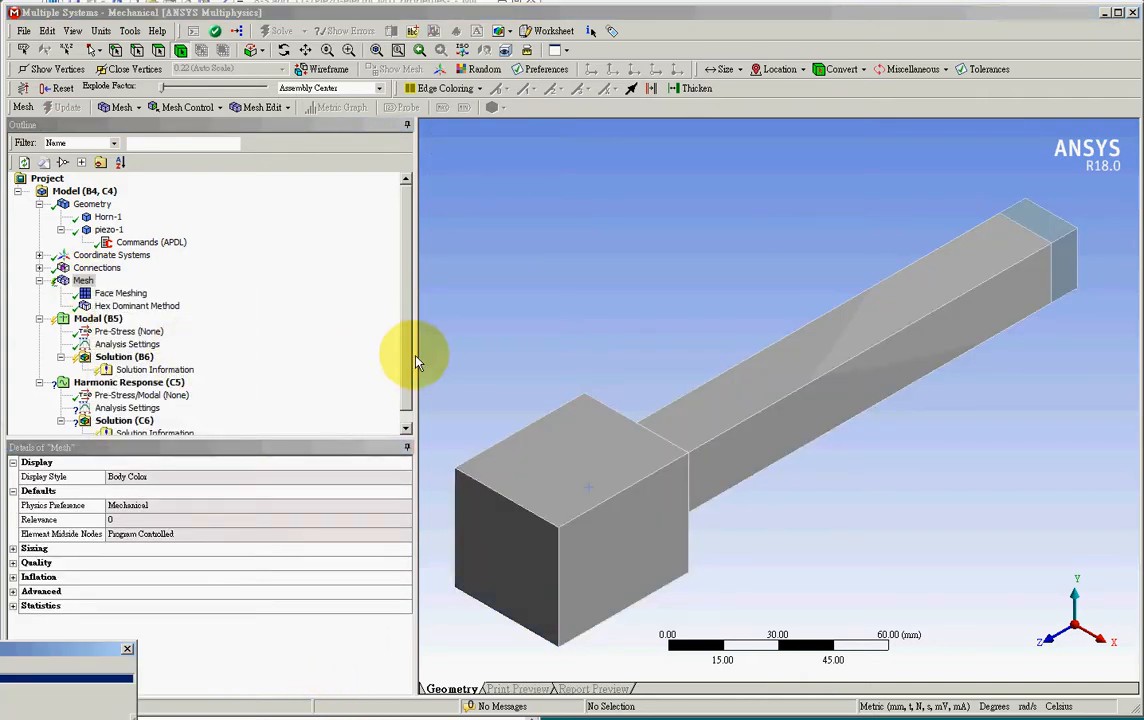
{"action": "left_click_drag", "start_coordinate": [410, 352], "coordinate": [411, 420]}
{"action": "middle_click_drag", "start_coordinate": [575, 590], "coordinate": [626, 391]}
{"action": "scroll", "coordinate": [626, 374], "scroll_direction": "down", "scroll_amount": 2}
{"action": "scroll", "coordinate": [626, 378], "scroll_direction": "down", "scroll_amount": 2}
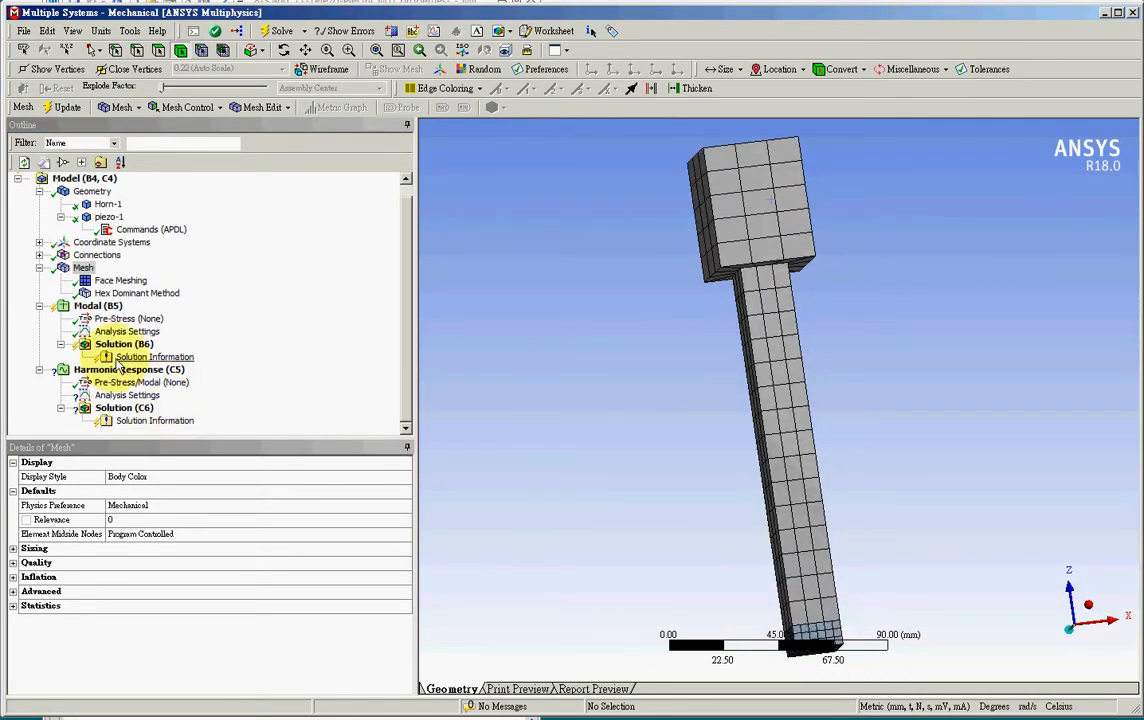
Add a Fixed Support to the Modal analysis on the free end face of the piezo body.
{"action": "left_click", "coordinate": [100, 307]}
{"action": "left_click", "coordinate": [210, 107]}
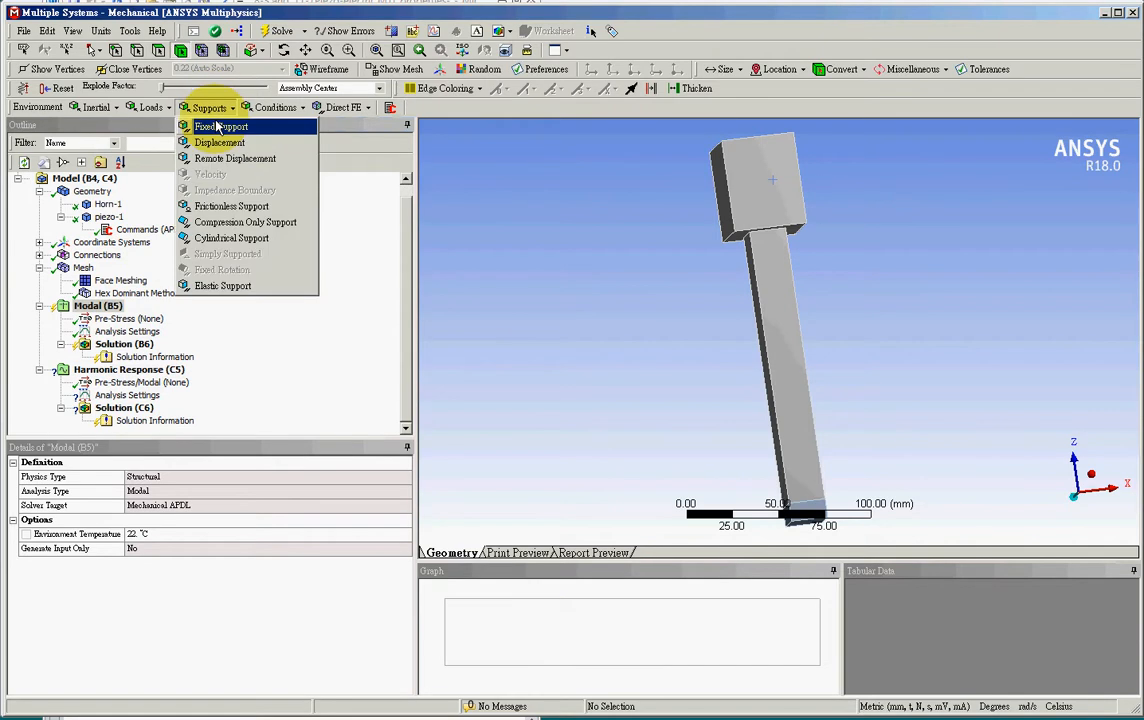
{"action": "left_click", "coordinate": [218, 127]}
{"action": "middle_click_drag", "start_coordinate": [672, 529], "coordinate": [812, 567]}
{"action": "left_click", "coordinate": [790, 545]}
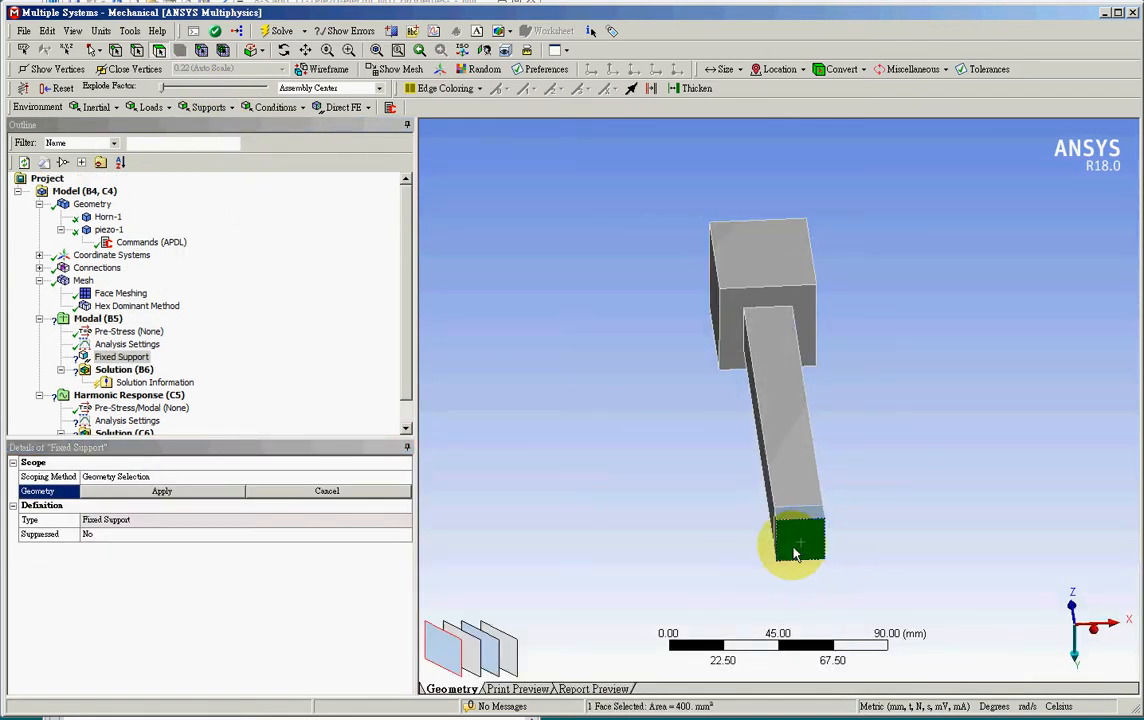
{"action": "left_click", "coordinate": [212, 491]}
{"action": "middle_click_drag", "start_coordinate": [549, 370], "coordinate": [544, 388]}
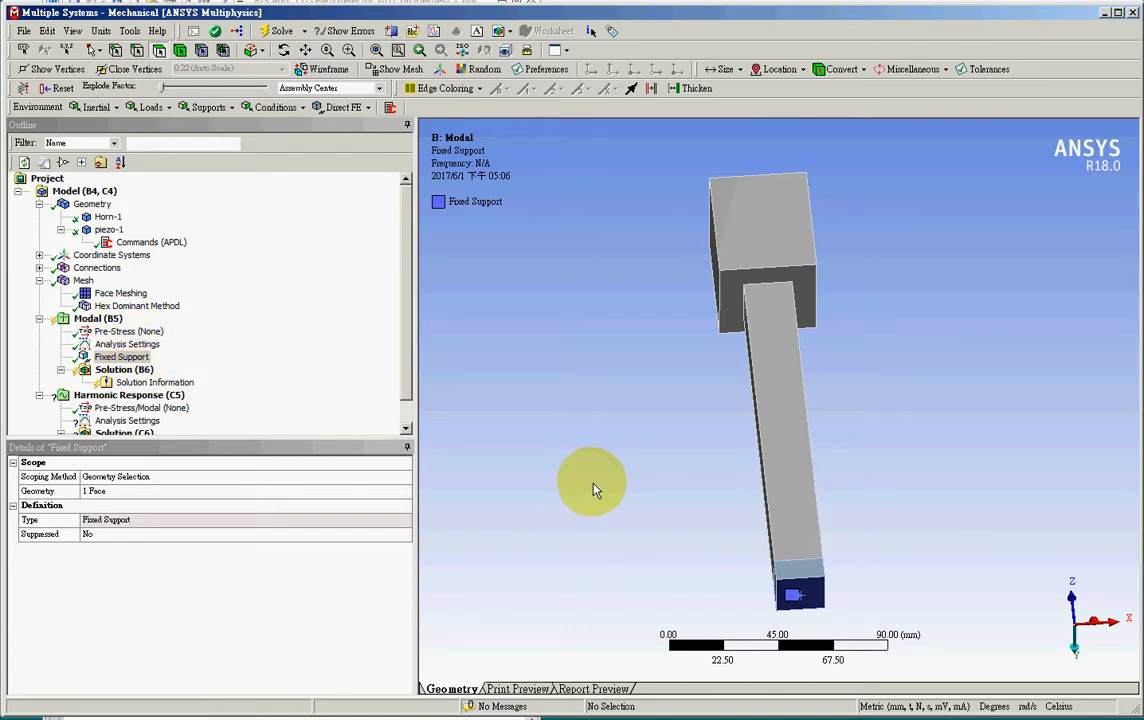
Create a named selection POS from the piezo body's outer end face.
{"action": "middle_click_drag", "start_coordinate": [572, 508], "coordinate": [574, 465]}
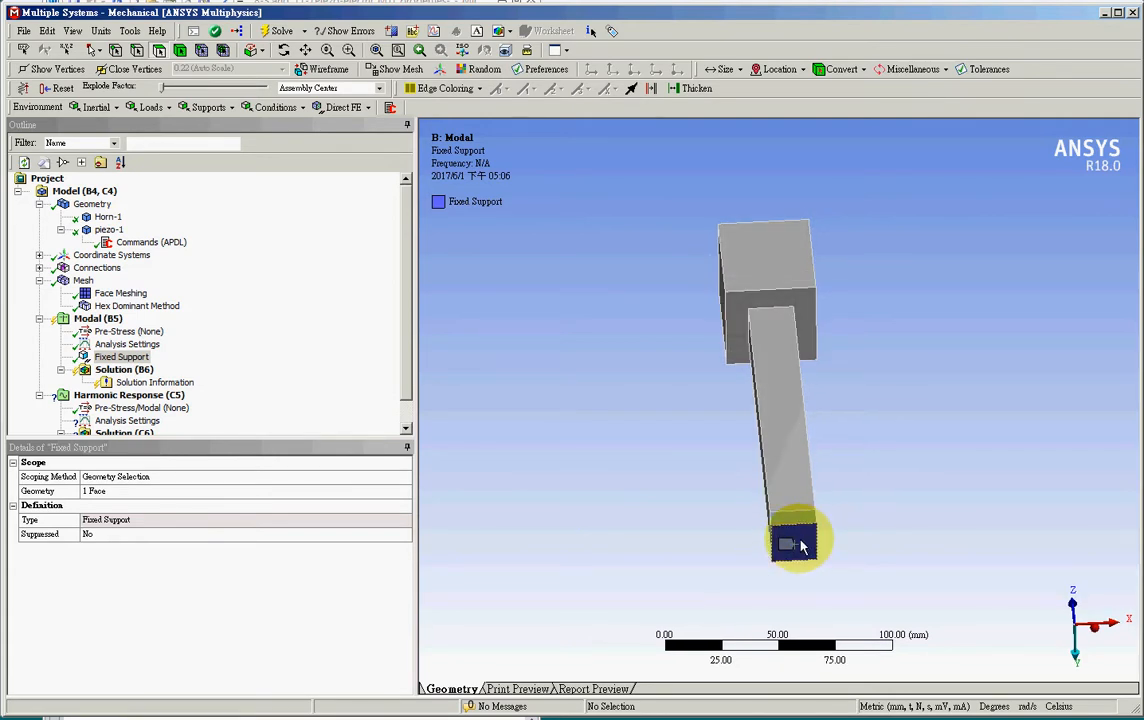
{"action": "left_click", "coordinate": [805, 544]}
{"action": "right_click", "coordinate": [805, 544]}
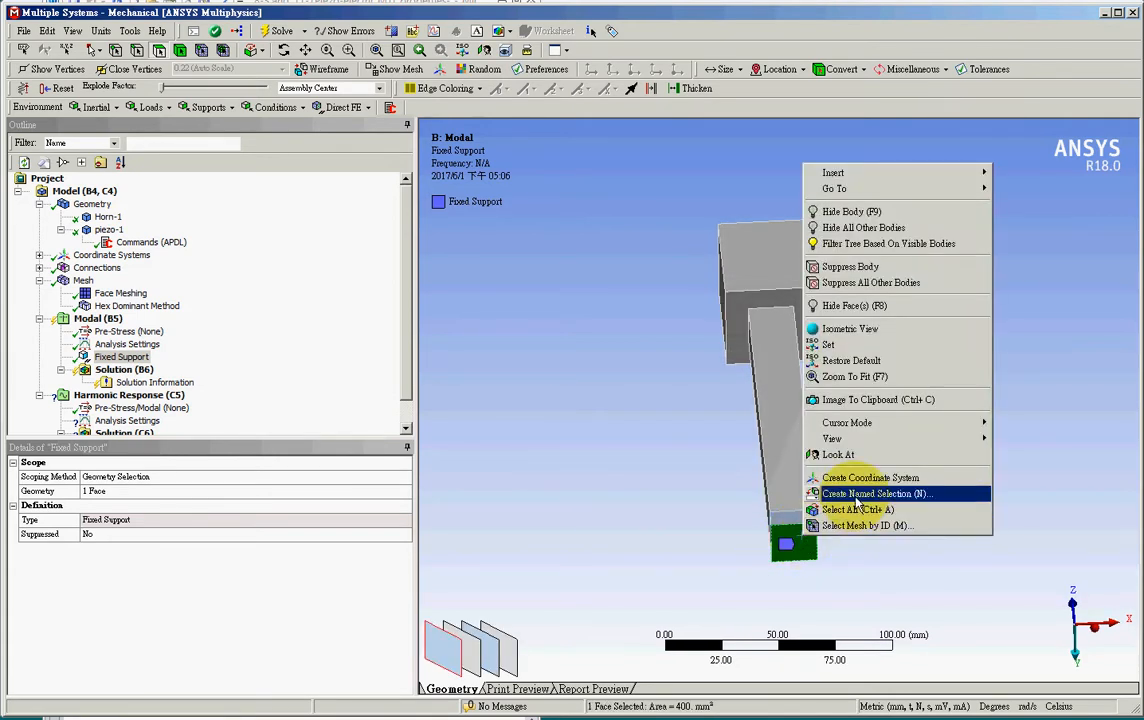
{"action": "left_click", "coordinate": [856, 495]}
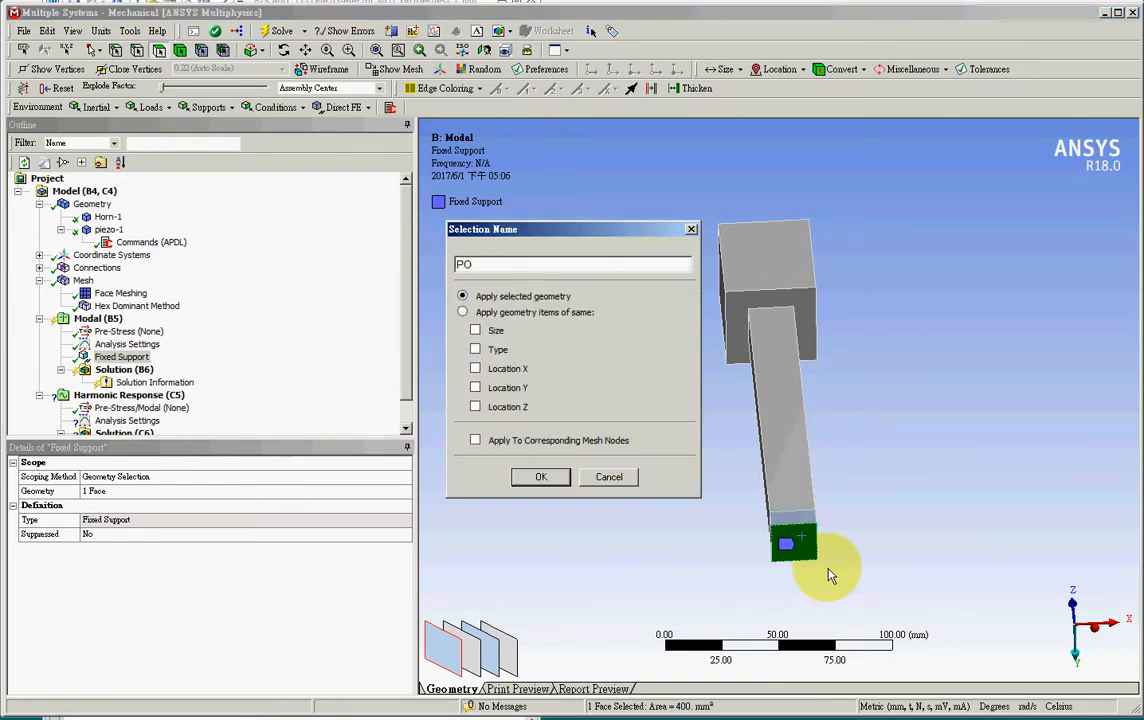
{"action": "left_click", "coordinate": [540, 477]}
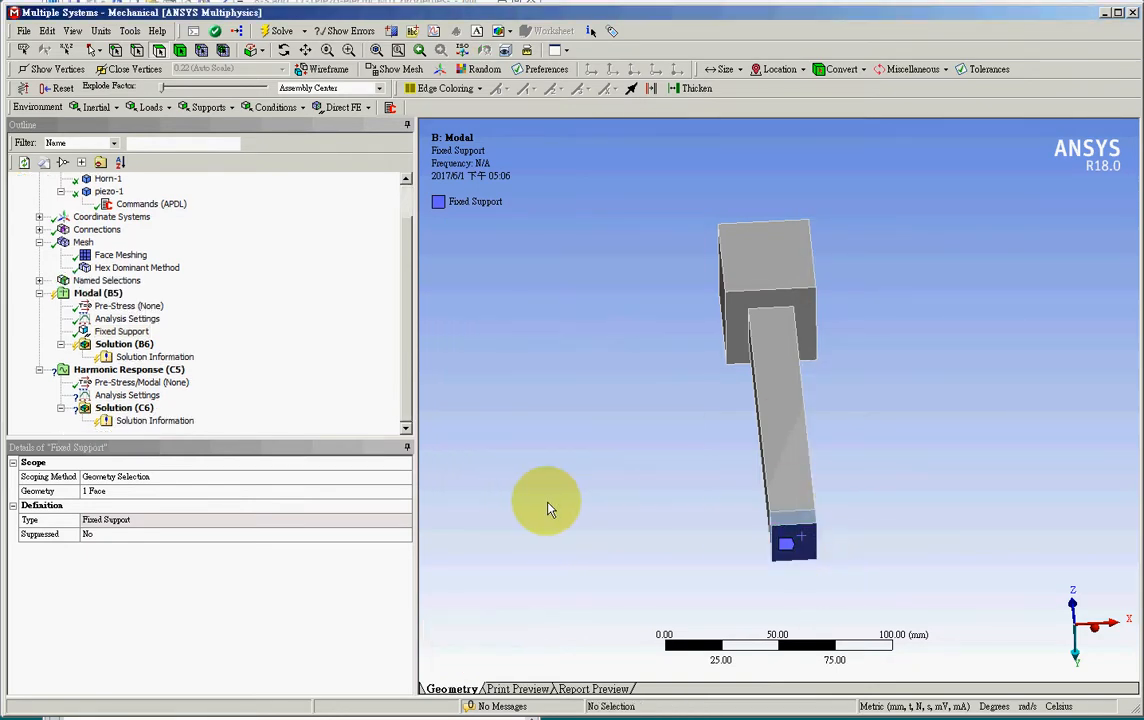
Hide the horn body so that only the piezo body is displayed.
{"action": "middle_click_drag", "start_coordinate": [570, 408], "coordinate": [761, 217]}
{"action": "right_click", "coordinate": [768, 219]}
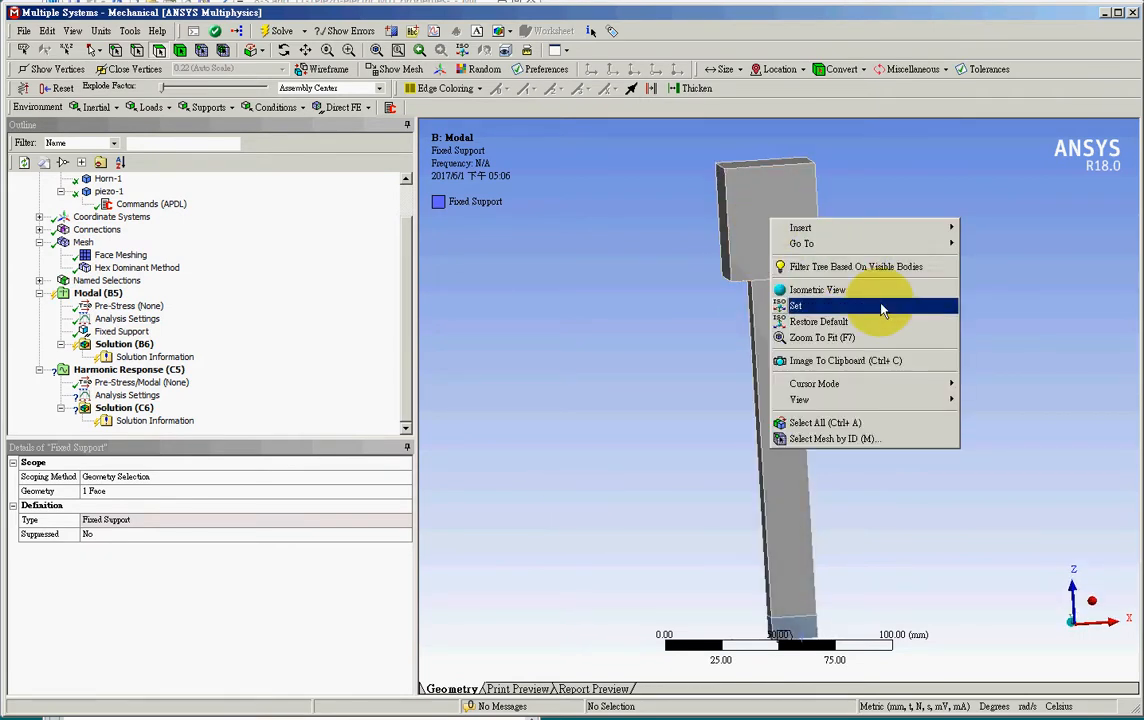
{"action": "left_click", "coordinate": [762, 219]}
{"action": "right_click", "coordinate": [762, 219]}
{"action": "left_click", "coordinate": [790, 258]}
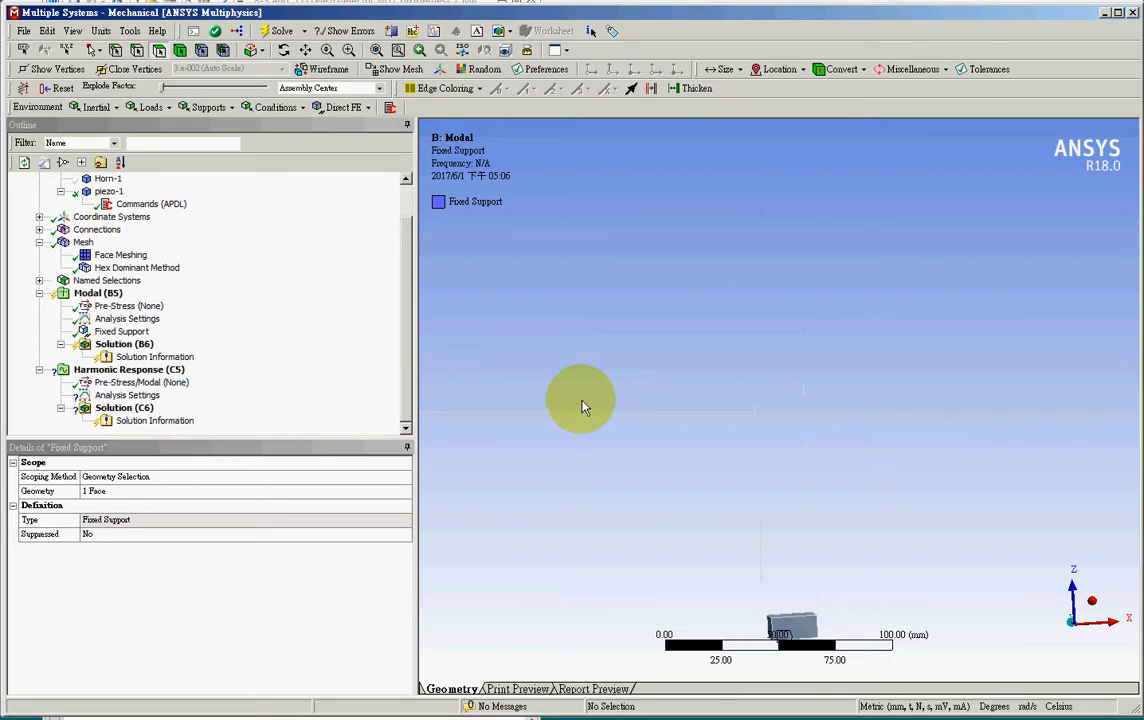
Create a named selection NEG from the piezo face that adjoins the horn.
{"action": "middle_click_drag", "start_coordinate": [685, 455], "coordinate": [790, 486]}
{"action": "left_click", "coordinate": [785, 487]}
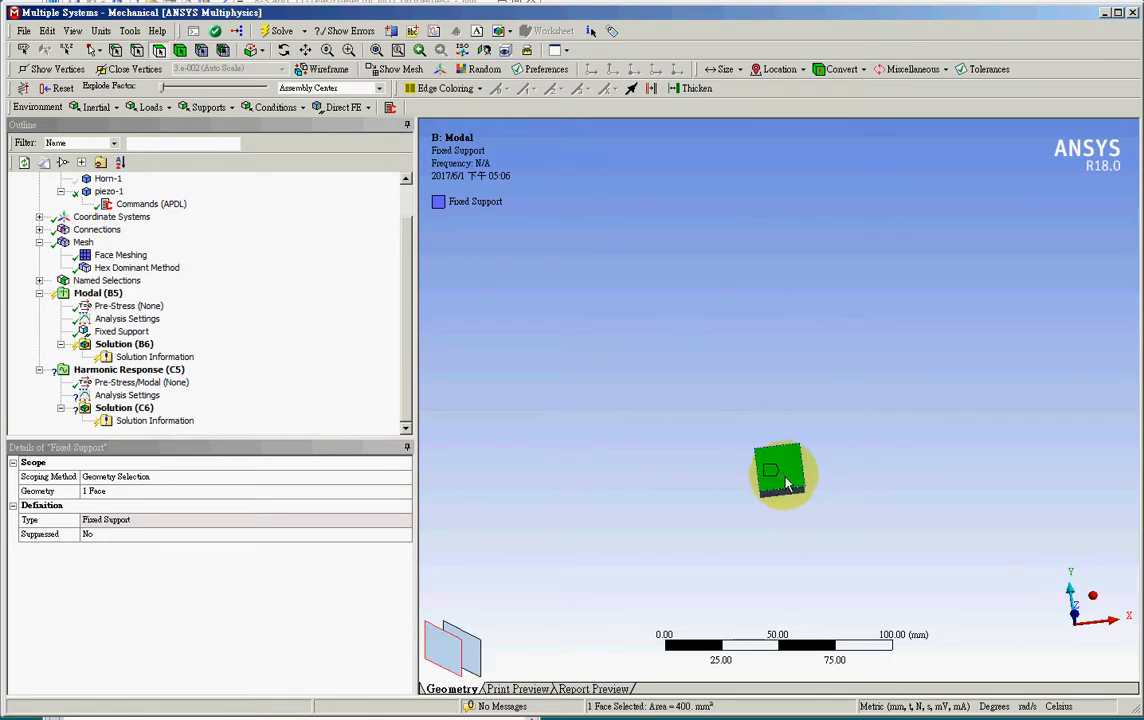
{"action": "right_click", "coordinate": [785, 483]}
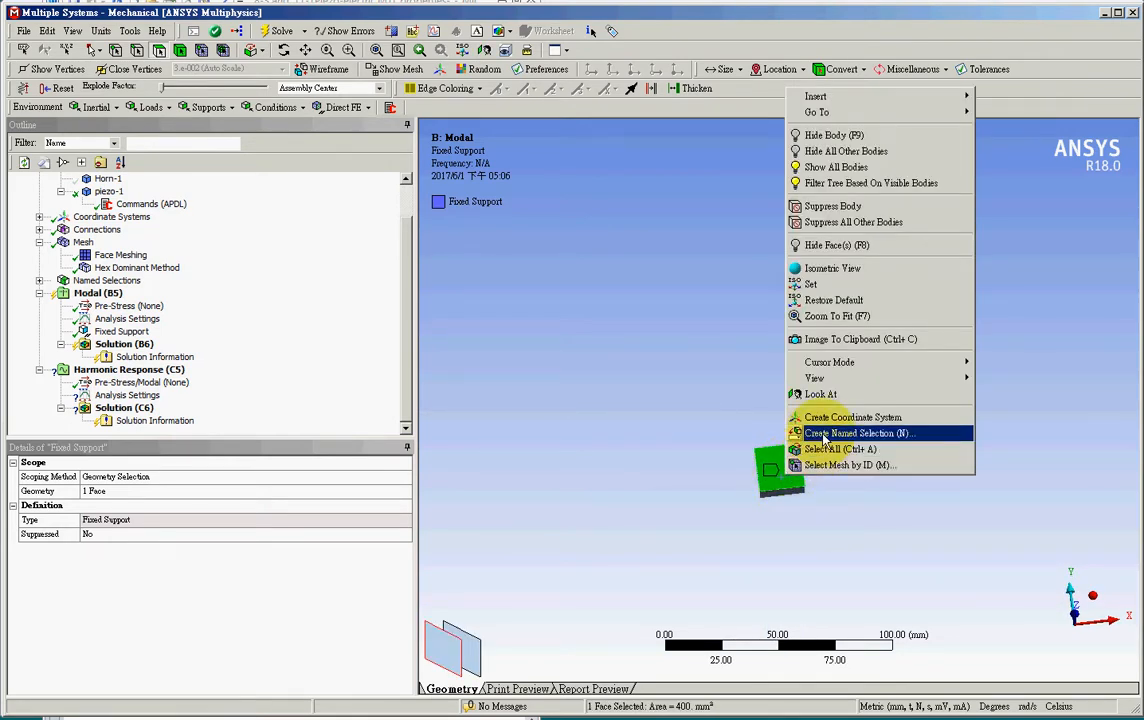
{"action": "left_click", "coordinate": [775, 438]}
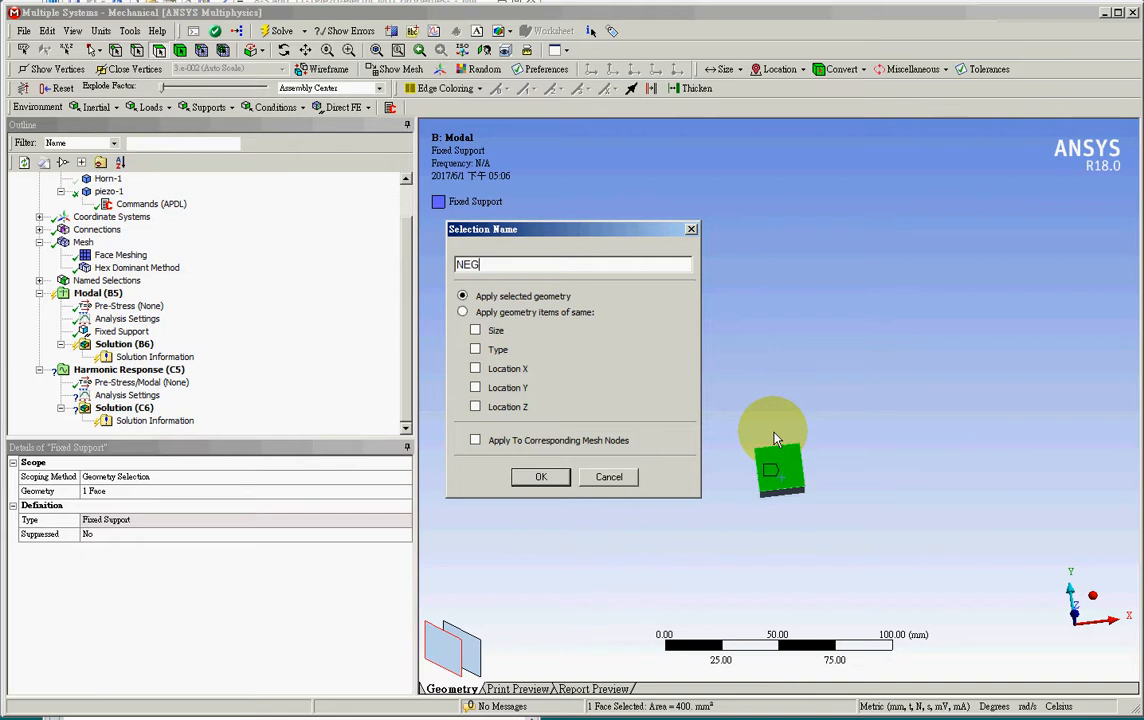
{"action": "left_click", "coordinate": [540, 477]}
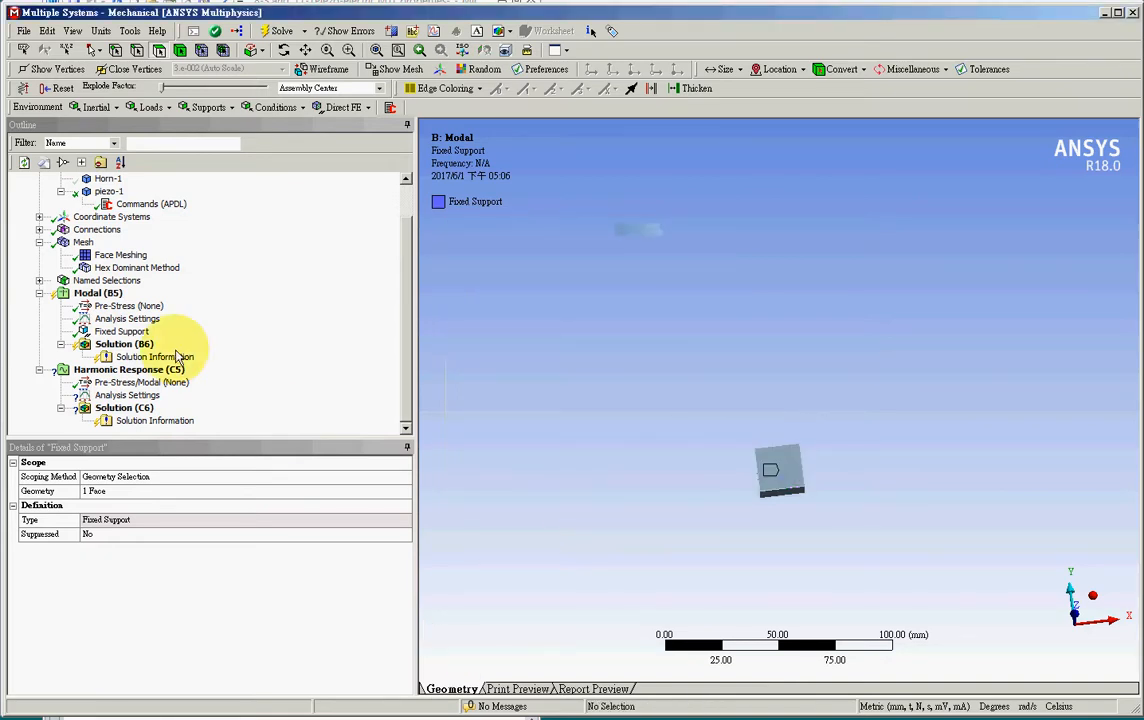
Expand the named selections to check POS, and show all bodies again.
{"action": "left_click", "coordinate": [42, 281]}
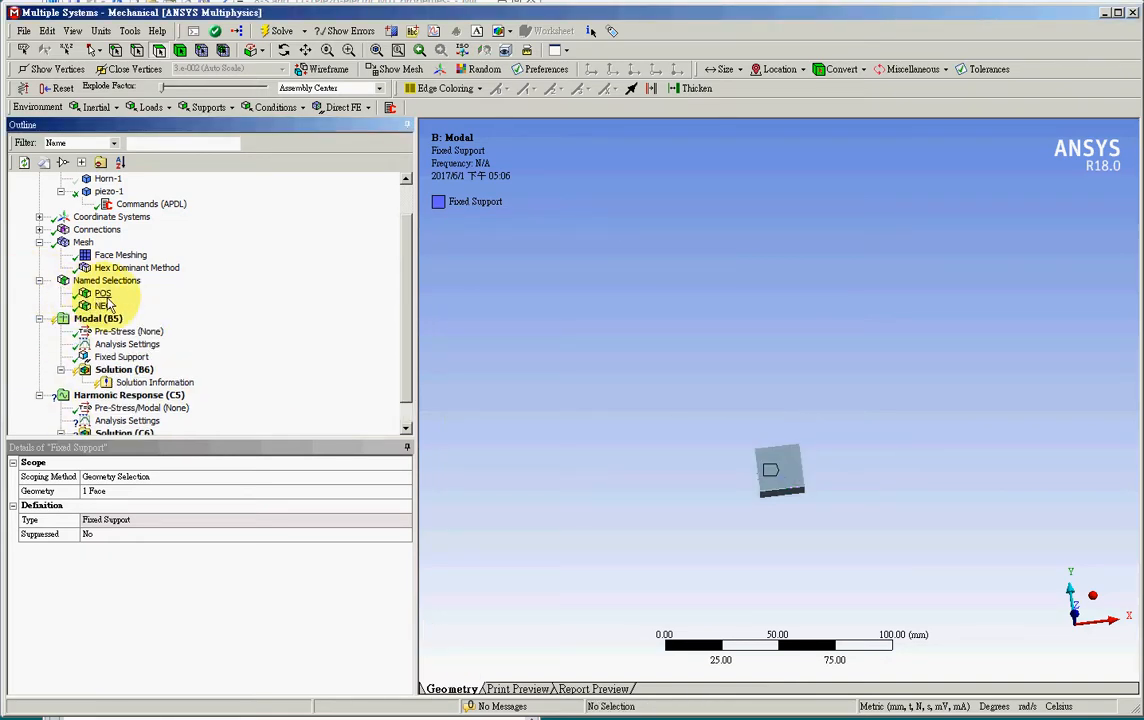
{"action": "left_click", "coordinate": [103, 293]}
{"action": "middle_click_drag", "start_coordinate": [567, 426], "coordinate": [572, 350]}
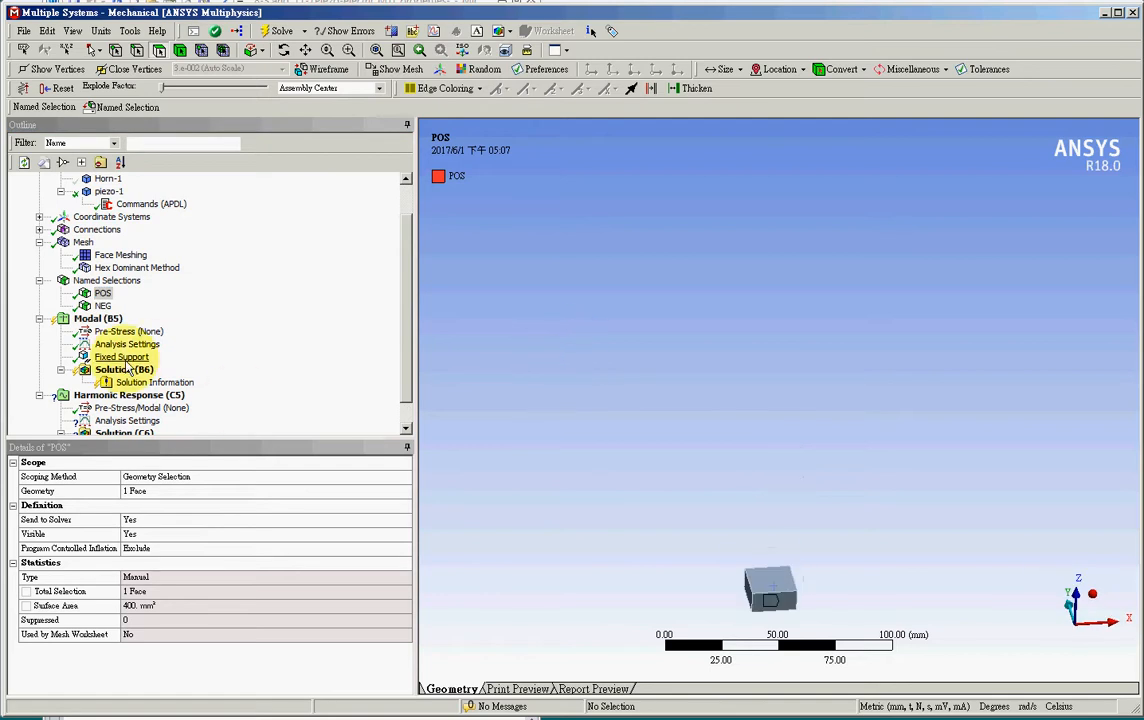
{"action": "right_click", "coordinate": [611, 291]}
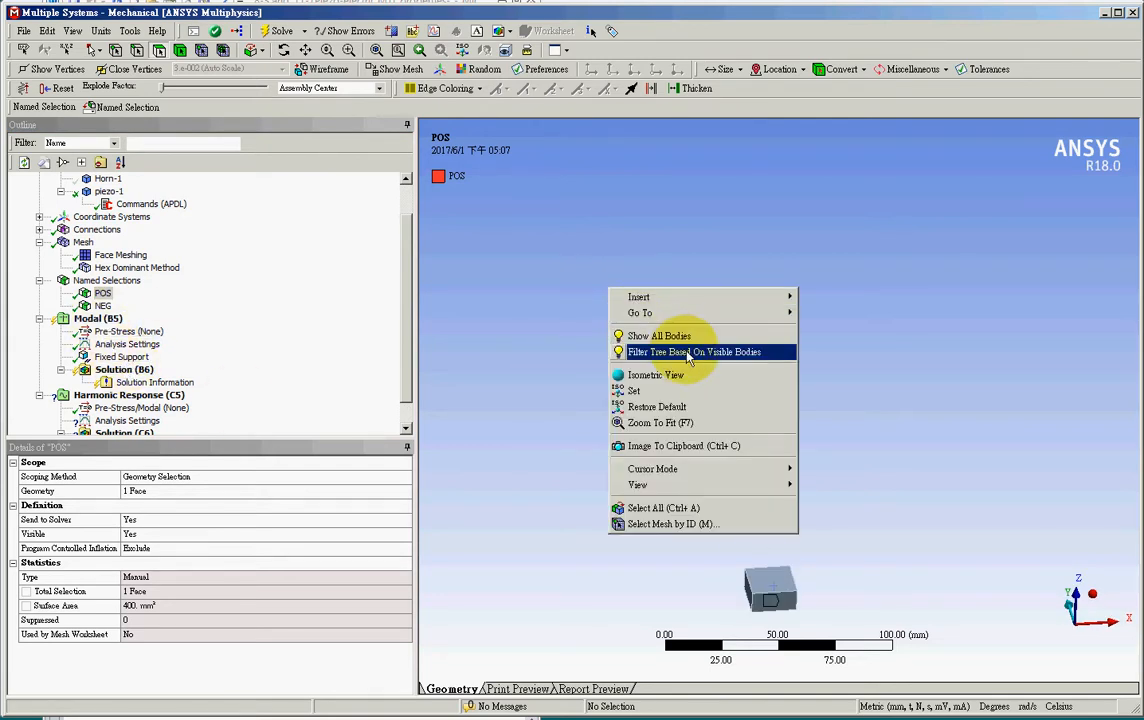
{"action": "left_click", "coordinate": [680, 338]}
{"action": "middle_click_drag", "start_coordinate": [671, 469], "coordinate": [664, 440]}
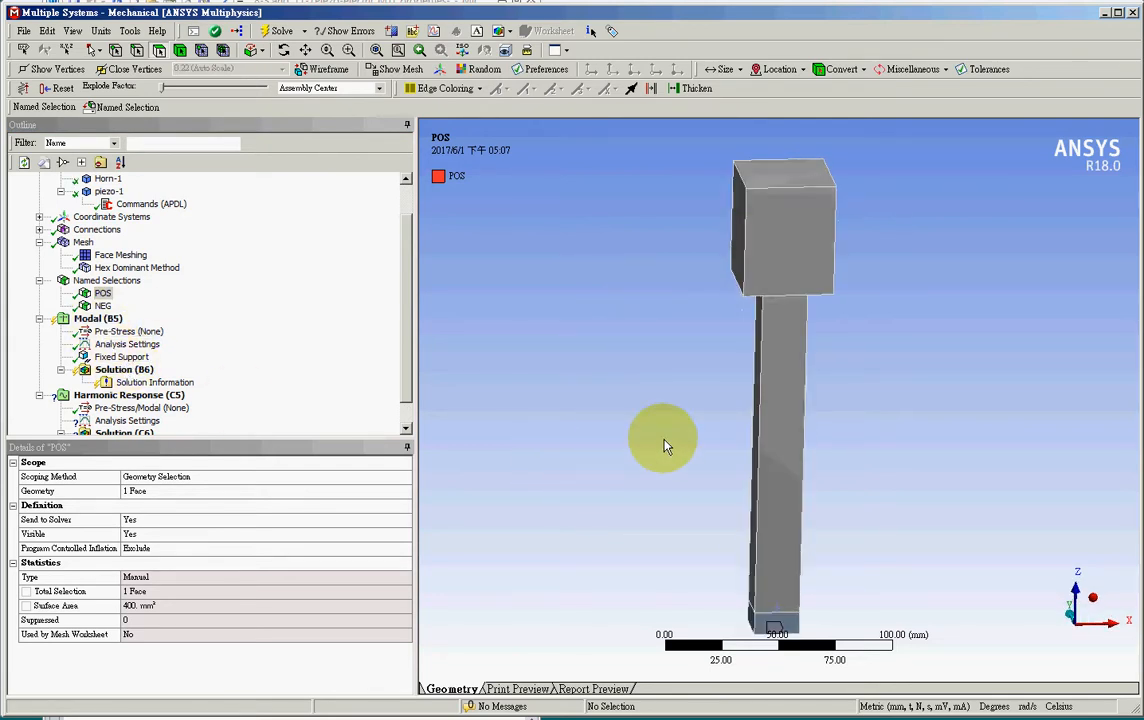
Insert a Commands object under the Modal analysis.
{"action": "left_click", "coordinate": [97, 318]}
{"action": "right_click", "coordinate": [97, 318]}
{"action": "mouse_move", "coordinate": [145, 331]}
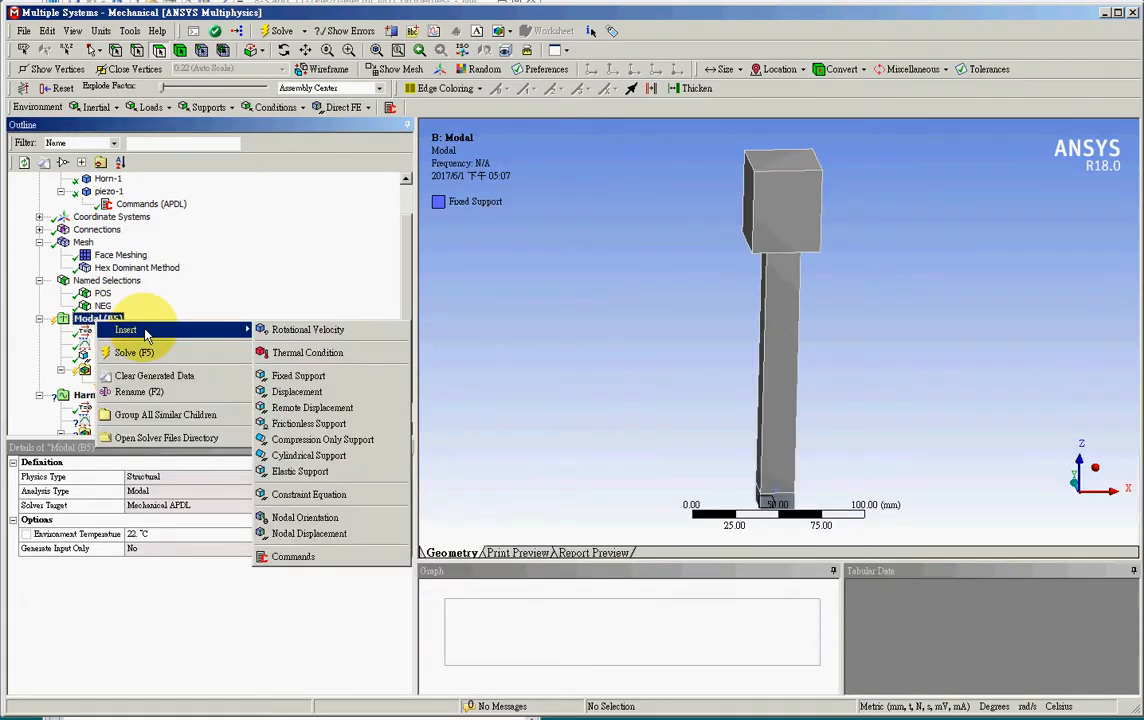
{"action": "left_click", "coordinate": [330, 557]}
Replace the Modal snippet's default comments with "d, POS, VOLT, 700" and "d, NEG, VOLT,0" on separate lines.
{"action": "left_click_drag", "start_coordinate": [592, 272], "coordinate": [363, 140]}
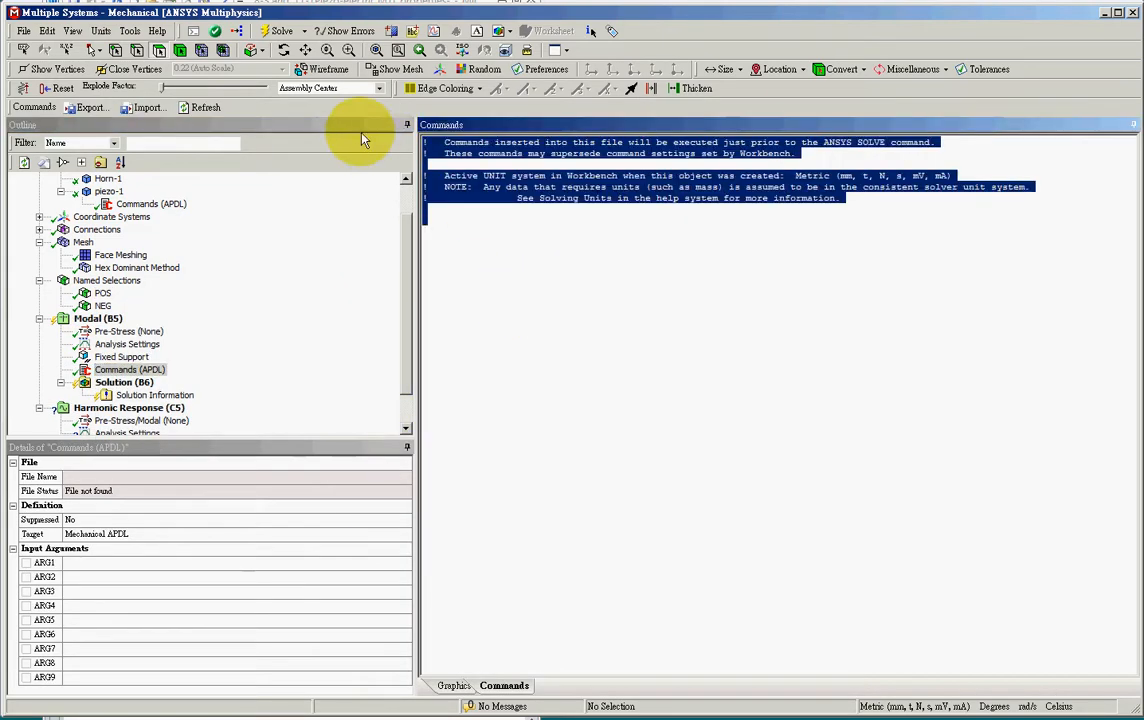
{"action": "type", "text": "d, "}
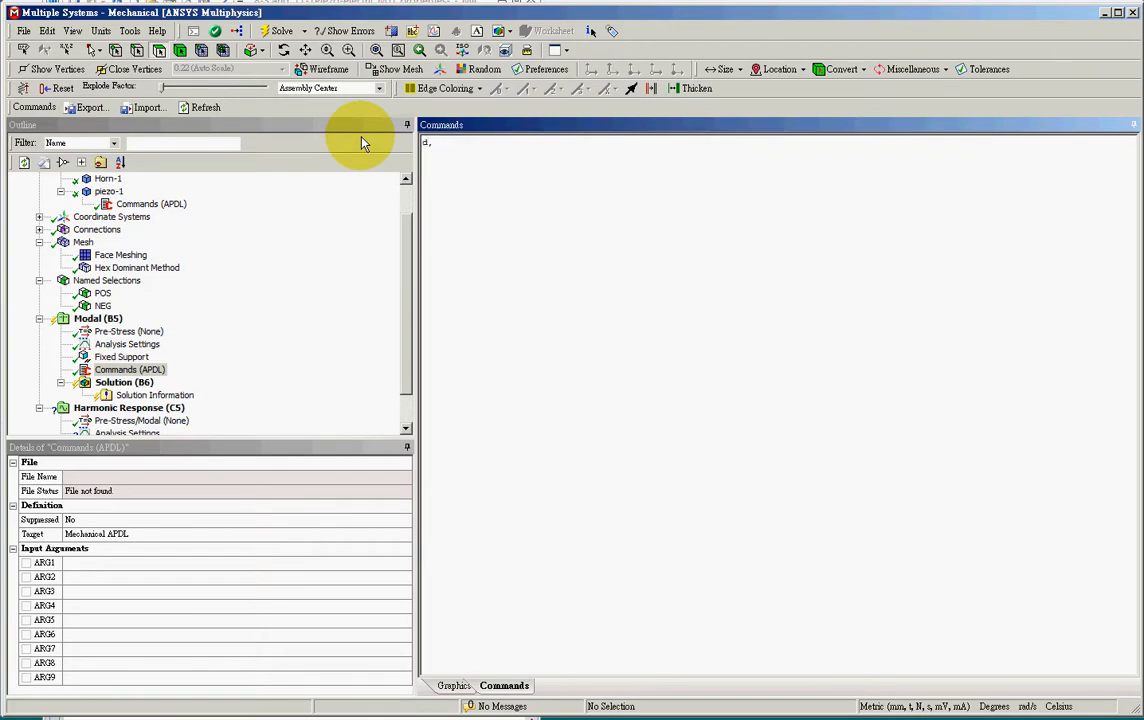
{"action": "type", "text": "POS"}
{"action": "type", "text": ", VOLT"}
{"action": "type", "text": ", 700 "}
{"action": "type", "text": "d, "}
{"action": "type", "text": "NEG"}
{"action": "type", "text": ", VOL"}
{"action": "type", "text": "T,"}
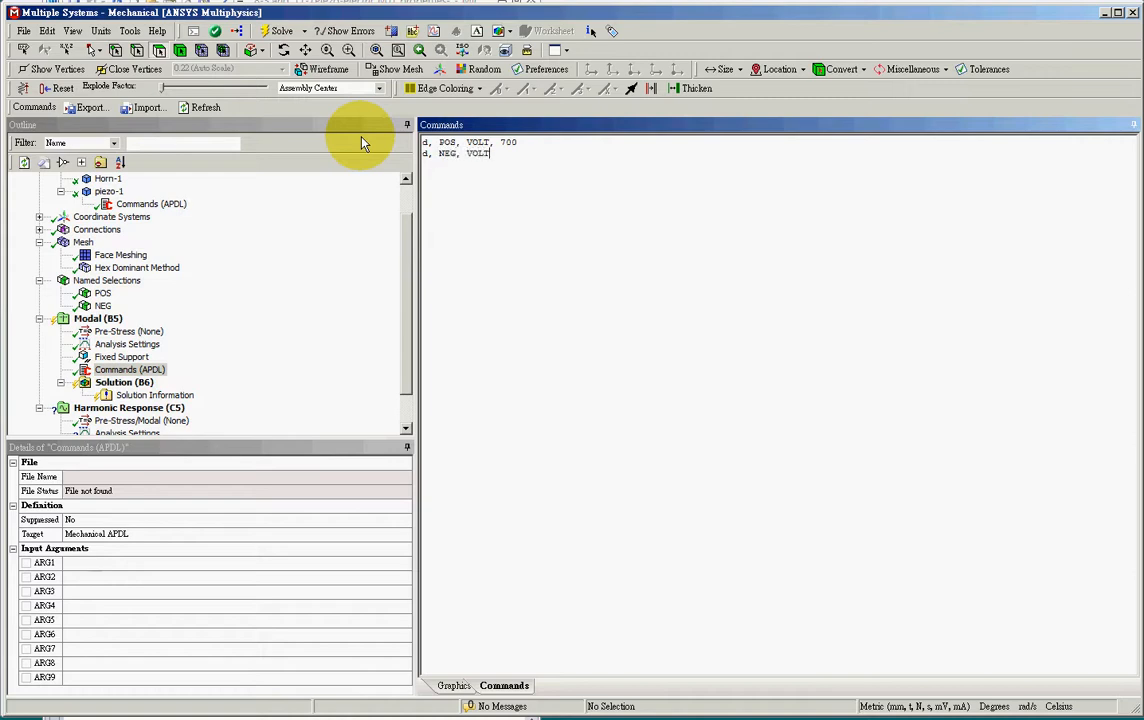
{"action": "type", "text": "0"}
{"action": "key", "text": "Return"}
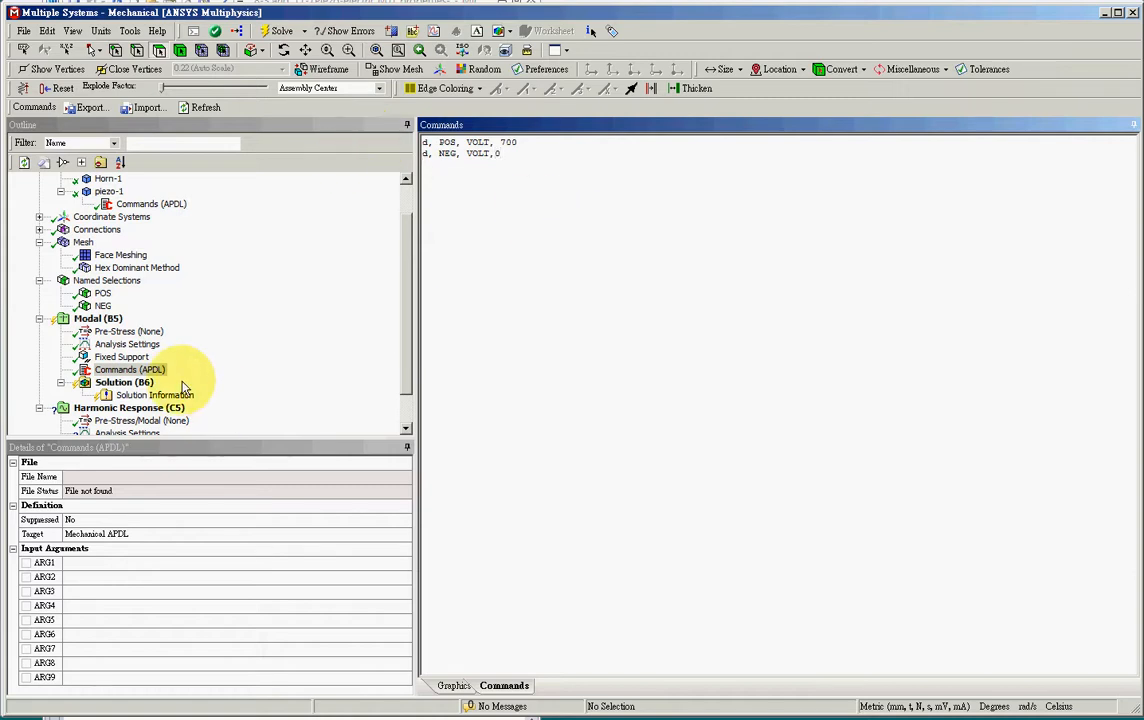
Set the maximum number of modes to find to 11 in the Modal analysis settings.
{"action": "left_click", "coordinate": [140, 369]}
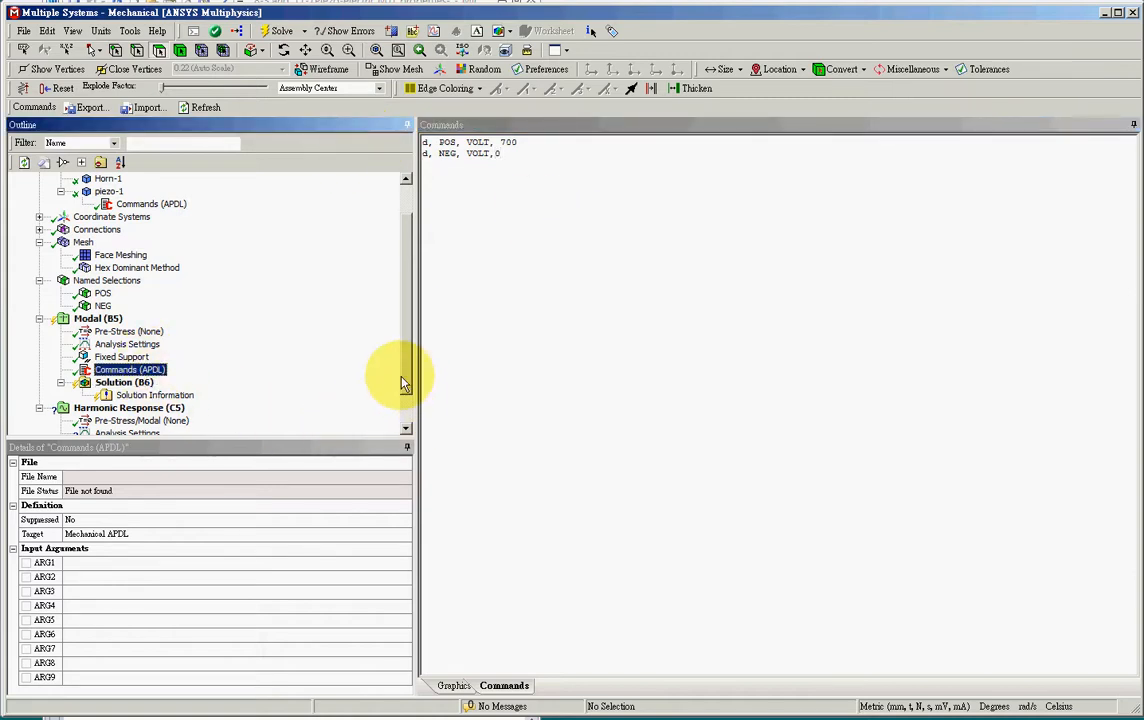
{"action": "left_click_drag", "start_coordinate": [413, 385], "coordinate": [438, 408]}
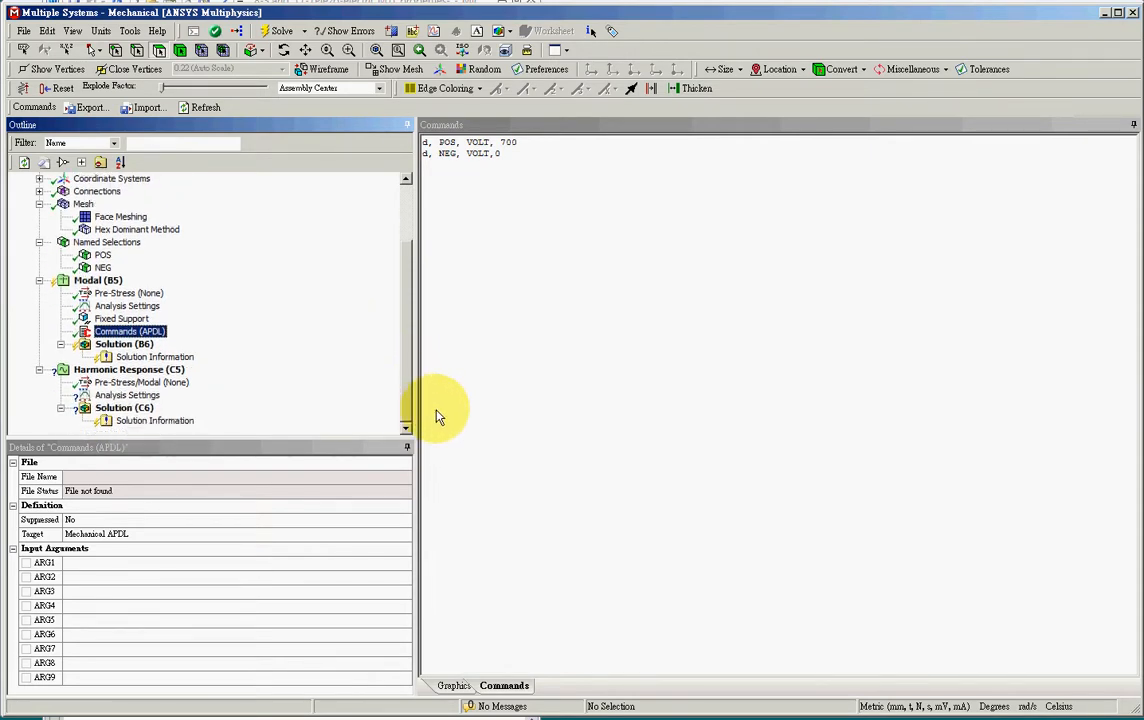
{"action": "left_click", "coordinate": [128, 306]}
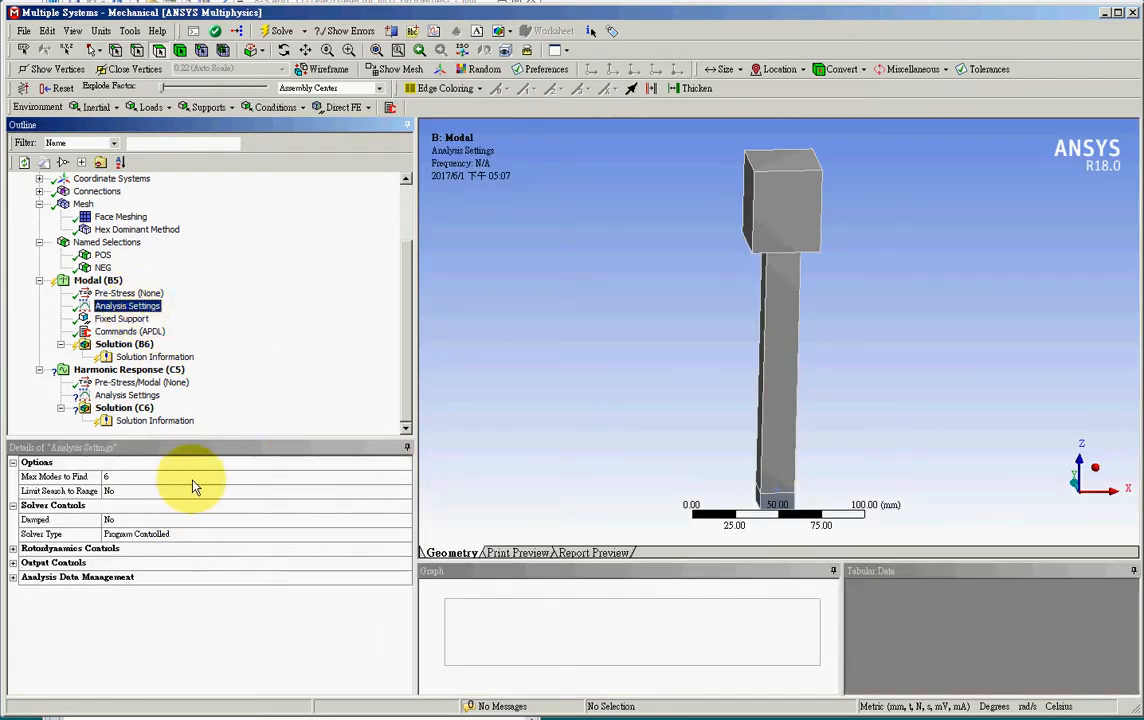
{"action": "left_click", "coordinate": [340, 478]}
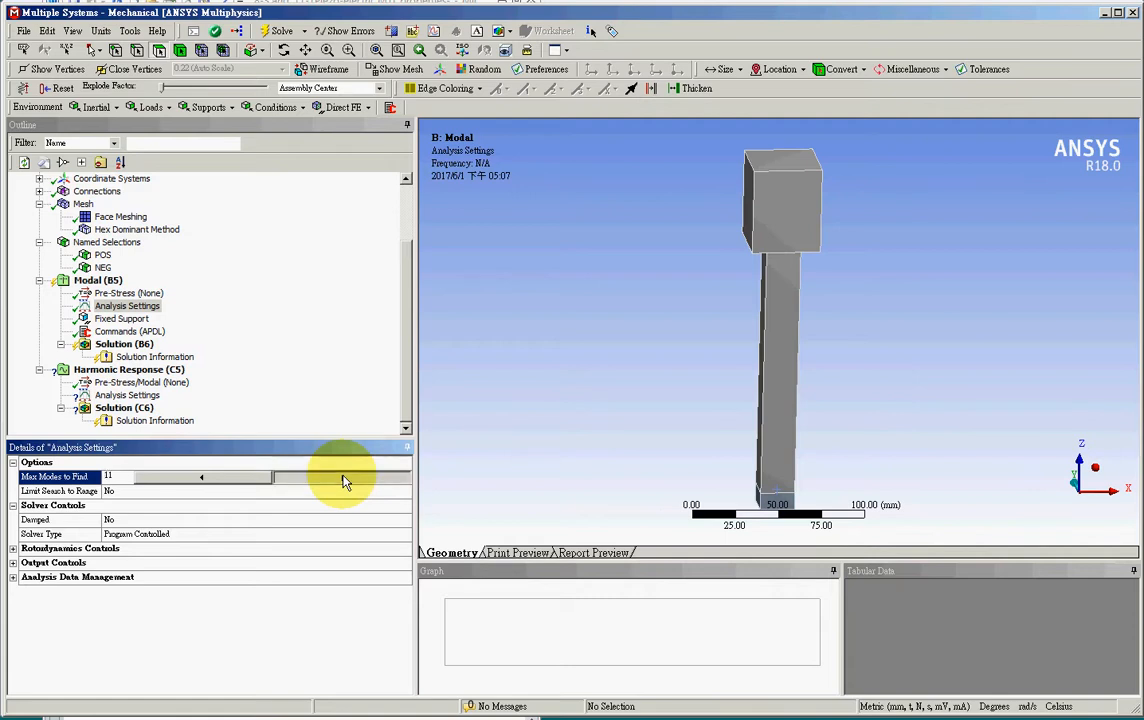
{"action": "left_click", "coordinate": [308, 652]}
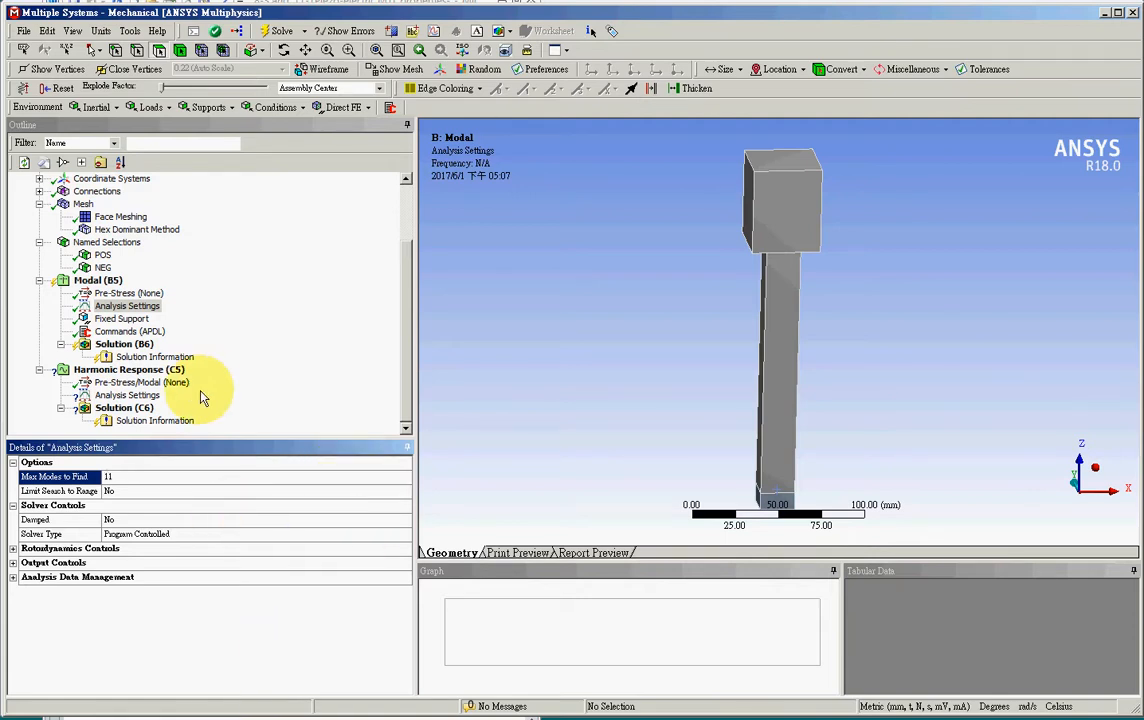
Set the Modal analysis solver units to Manual and its solver unit system to mks.
{"action": "left_click", "coordinate": [130, 331]}
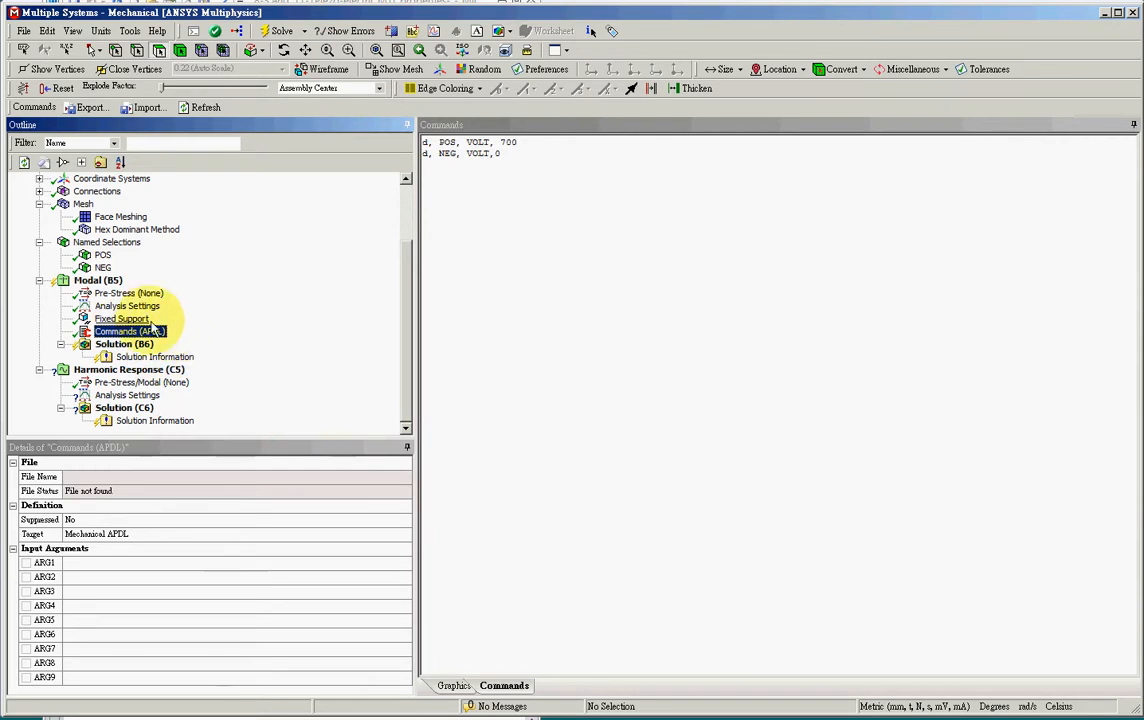
{"action": "left_click", "coordinate": [136, 307]}
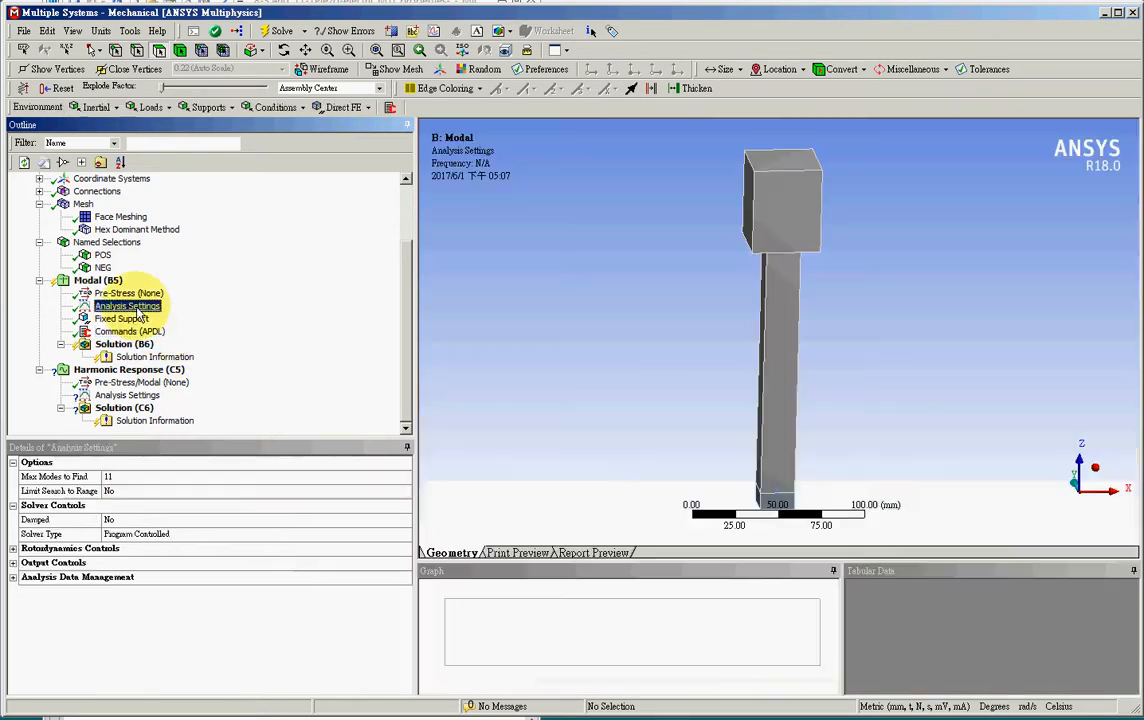
{"action": "left_click", "coordinate": [14, 579]}
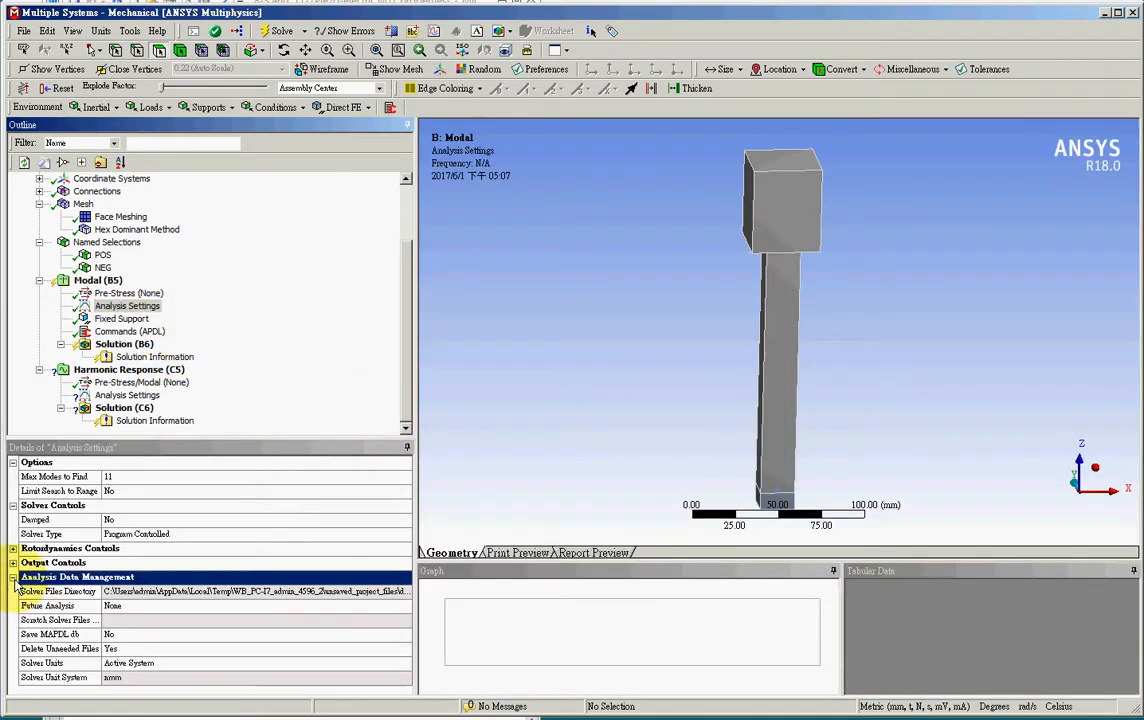
{"action": "left_click", "coordinate": [230, 664]}
{"action": "left_click", "coordinate": [407, 665]}
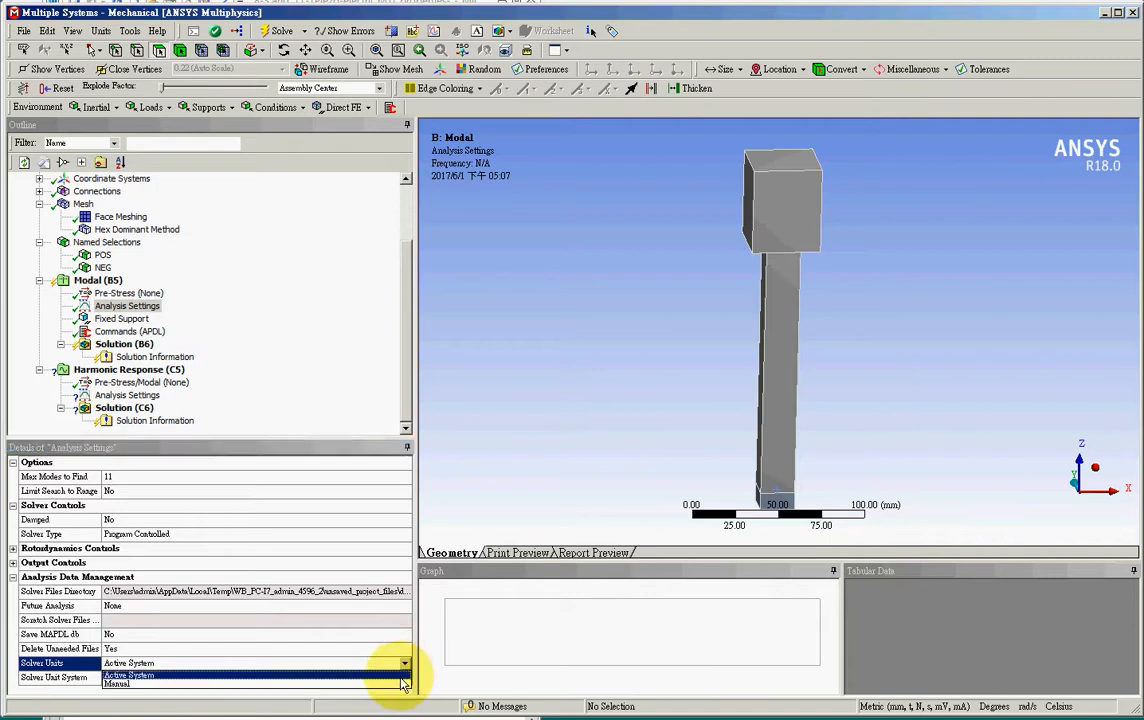
{"action": "left_click", "coordinate": [385, 691]}
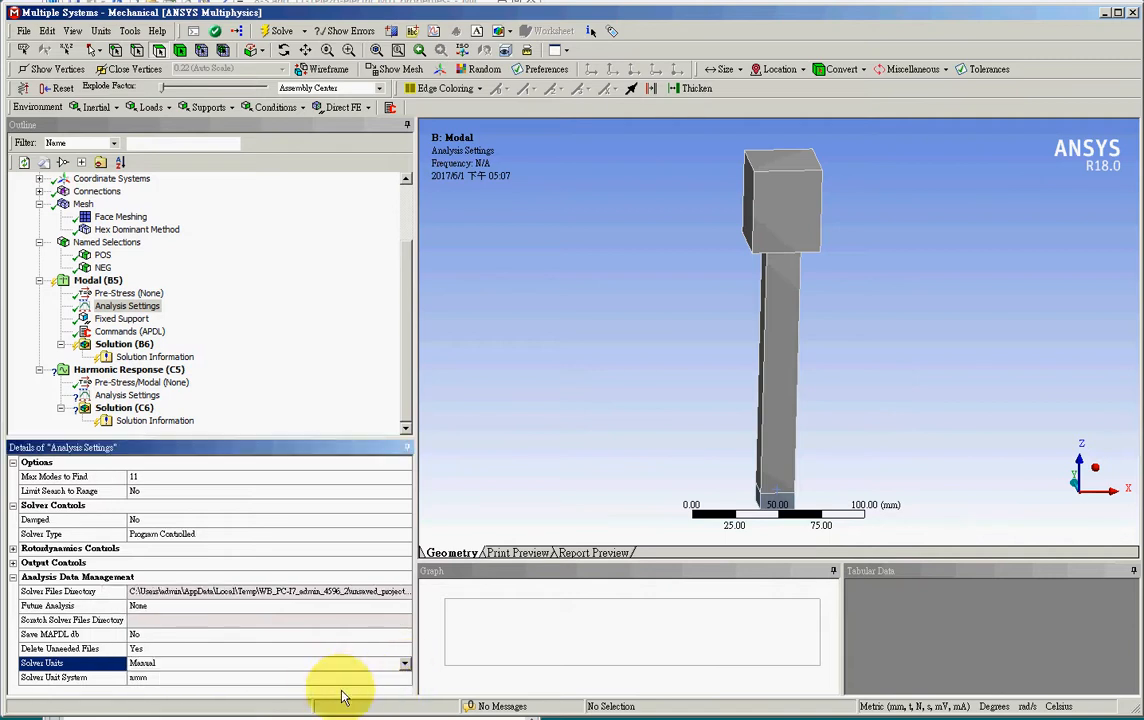
{"action": "left_click", "coordinate": [396, 682]}
{"action": "left_click", "coordinate": [405, 679]}
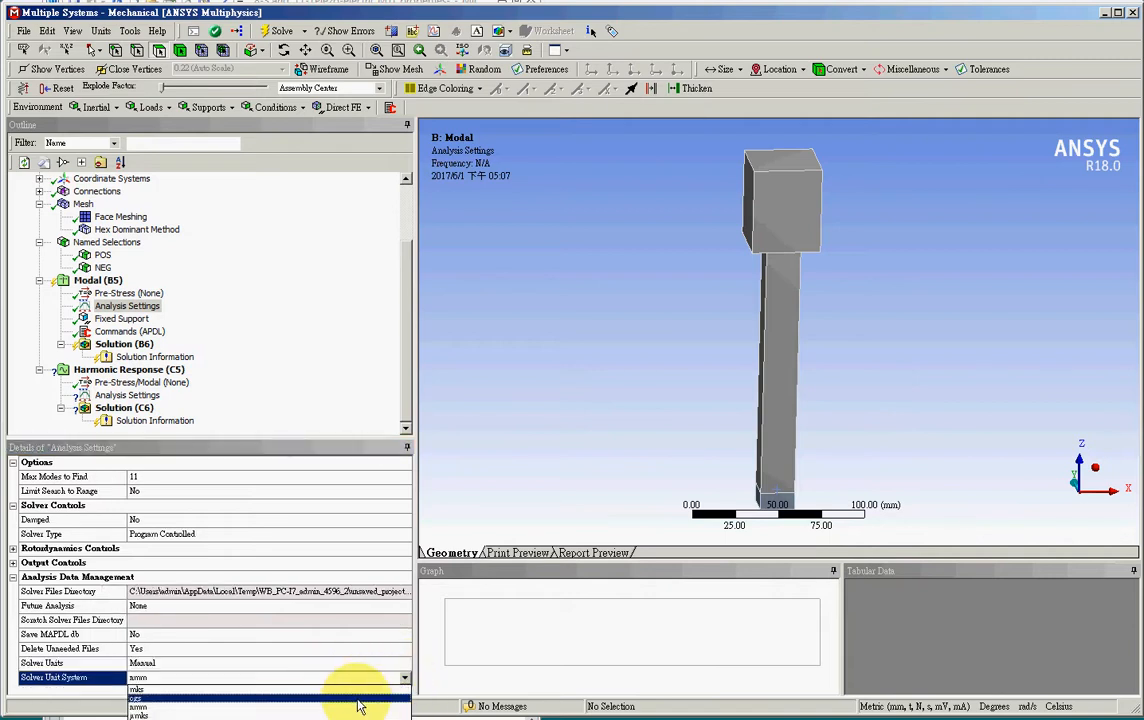
{"action": "left_click", "coordinate": [357, 690]}
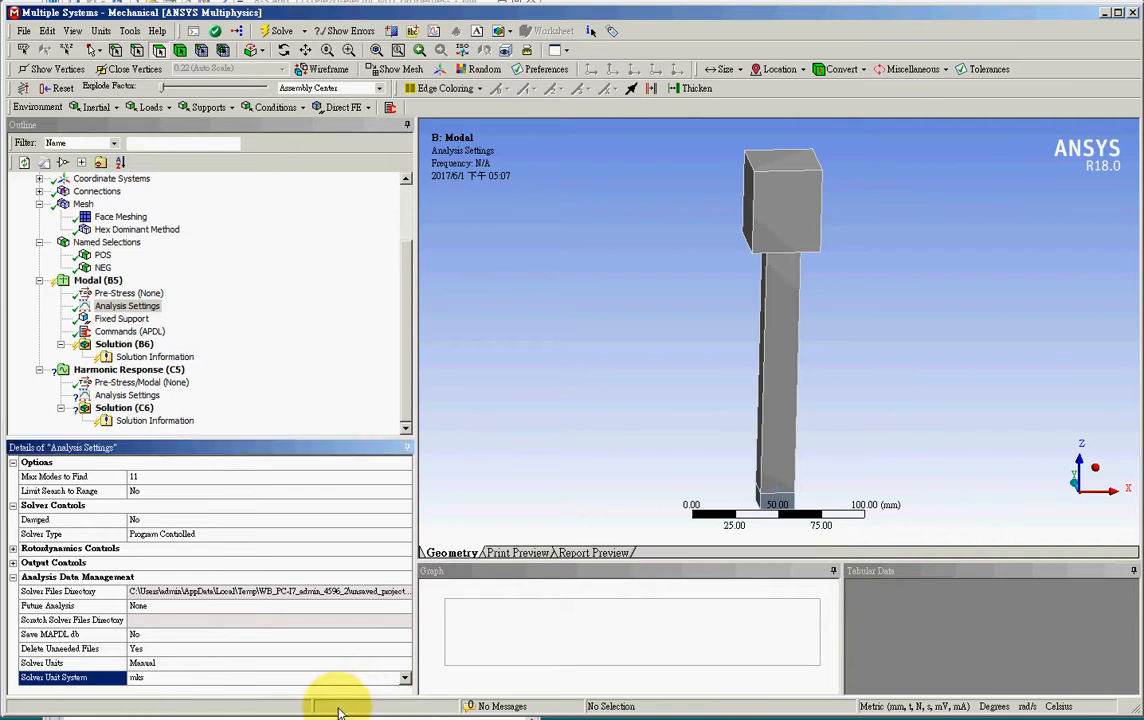
Enable saving of the MAPDL db for the Modal analysis.
{"action": "left_click", "coordinate": [229, 635]}
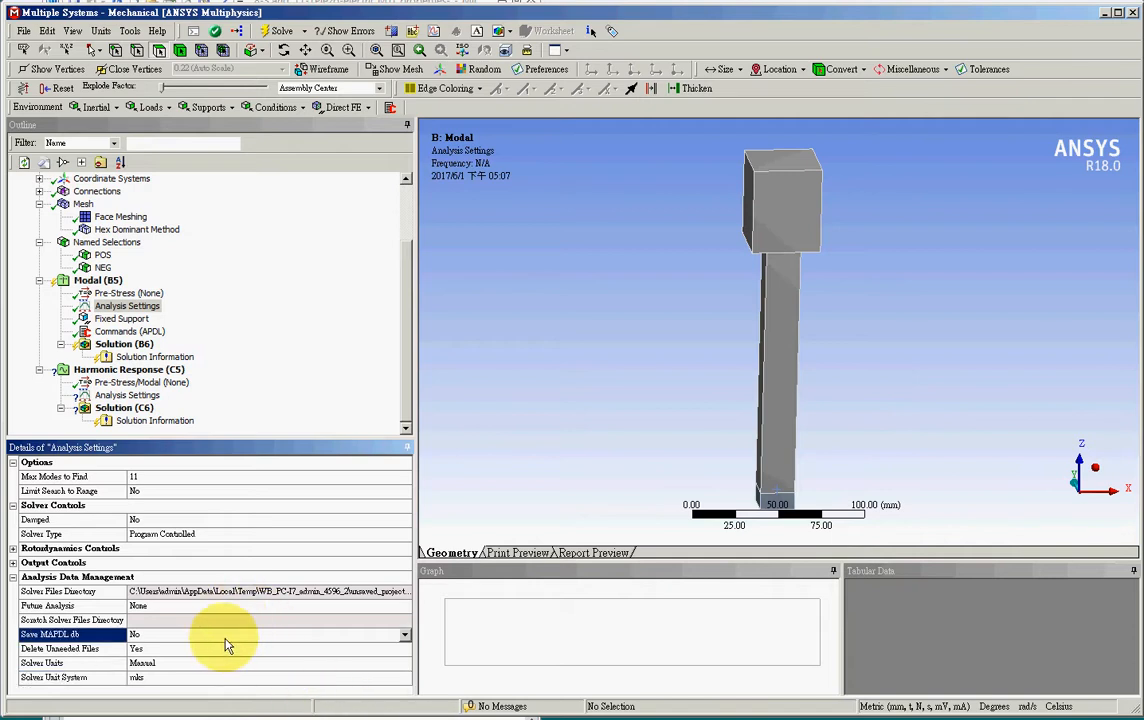
{"action": "left_click", "coordinate": [405, 636]}
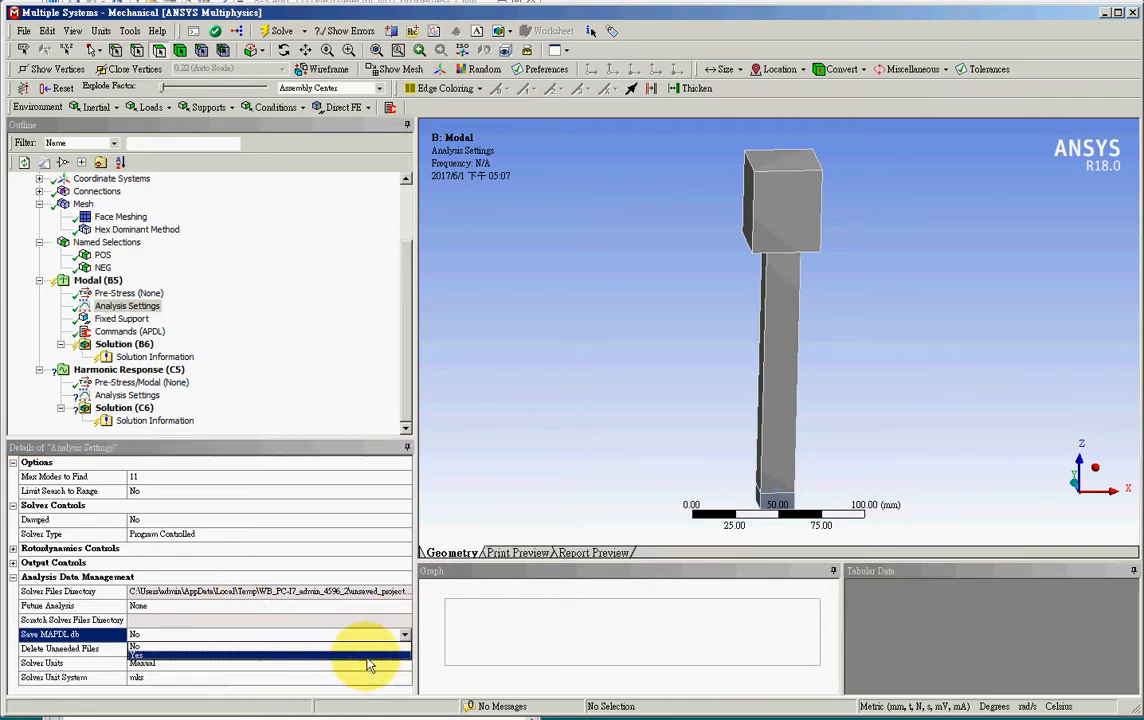
{"action": "left_click", "coordinate": [368, 658]}
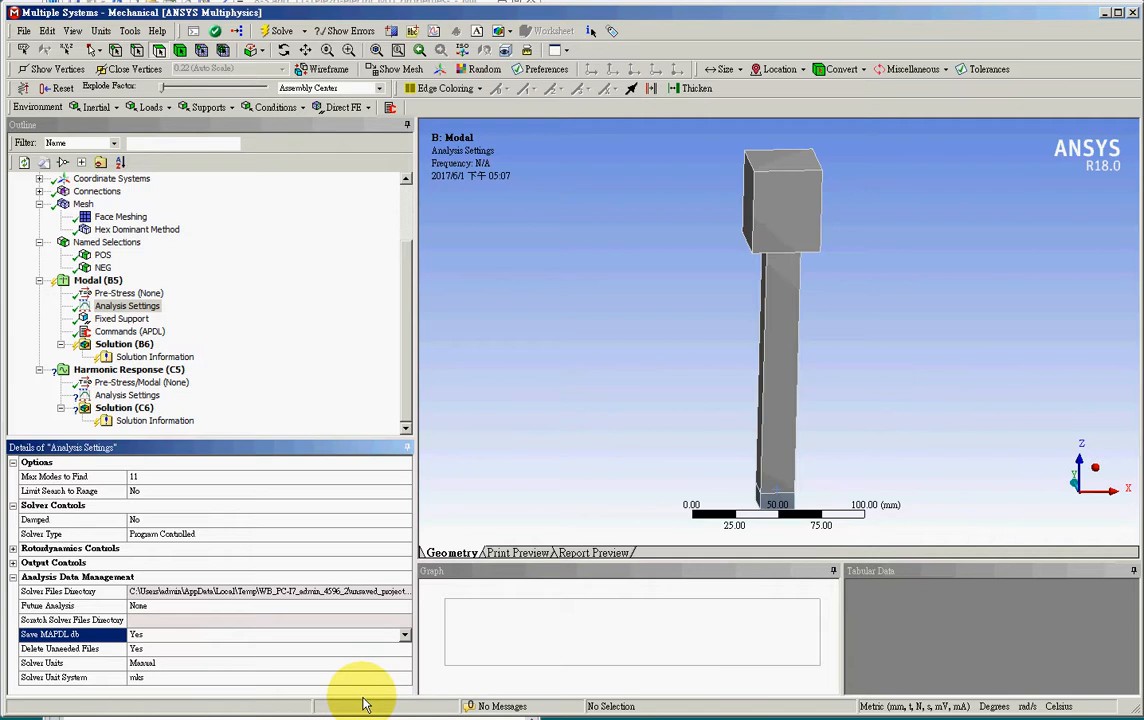
Solve the Modal analysis.
{"action": "left_click", "coordinate": [90, 281]}
{"action": "right_click", "coordinate": [98, 281]}
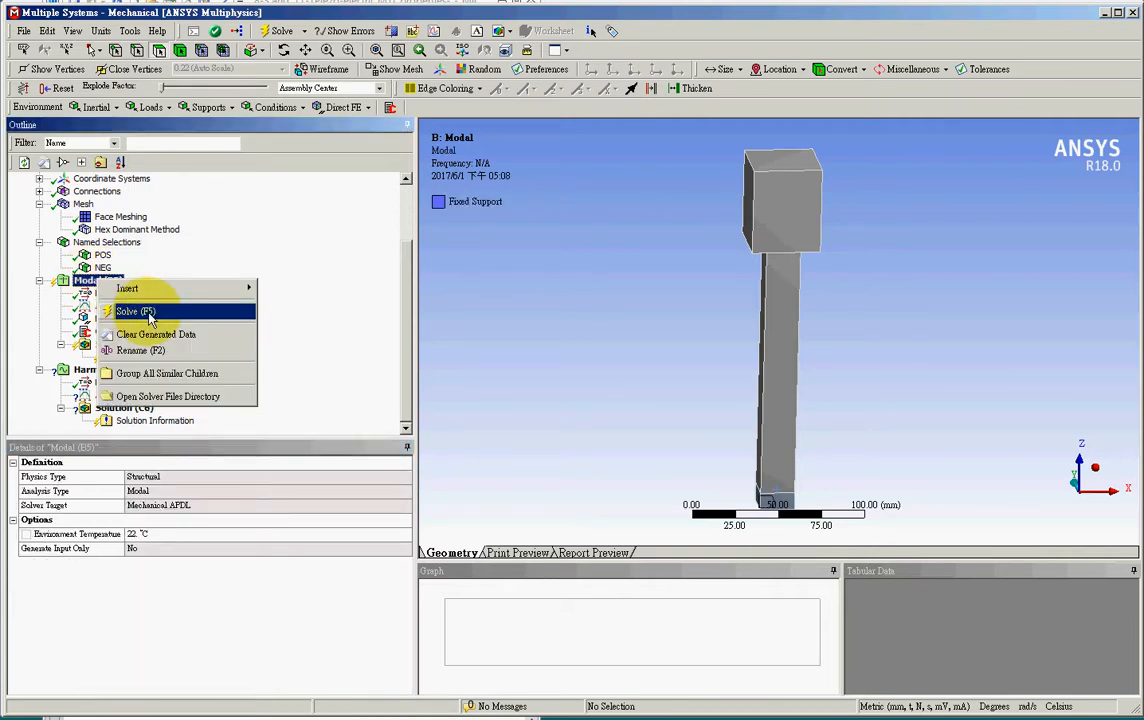
{"action": "left_click", "coordinate": [150, 312]}
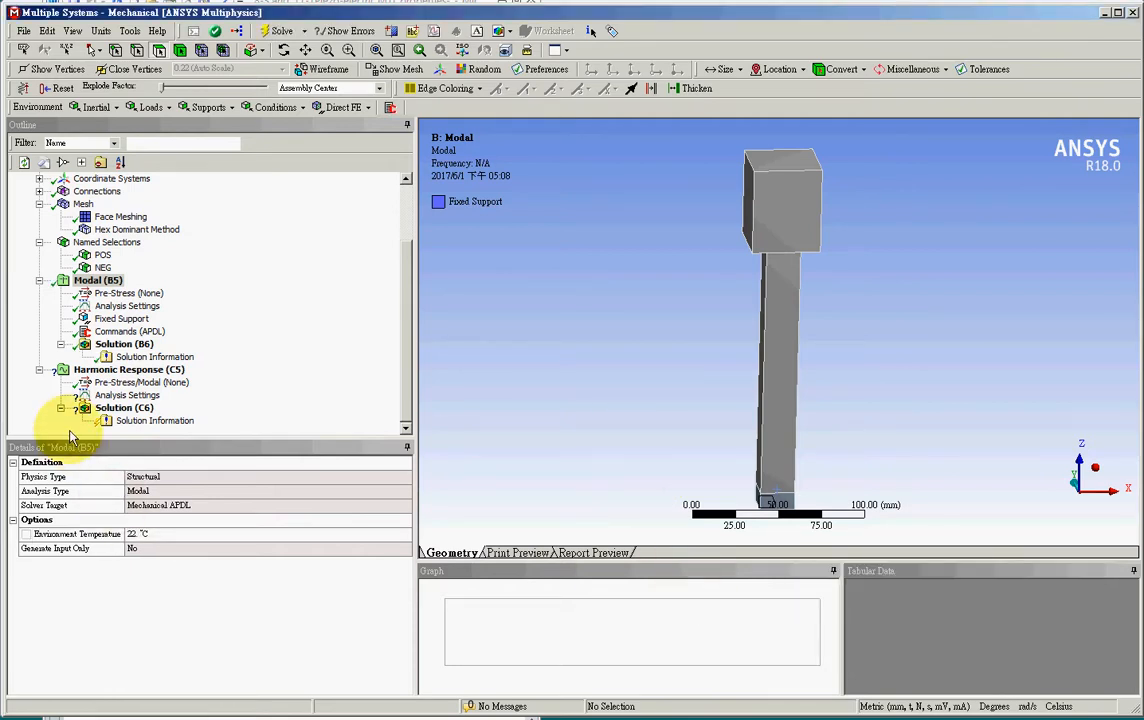
Create mode shape results from the frequencies in the Modal solution table and evaluate them.
{"action": "left_click", "coordinate": [124, 344]}
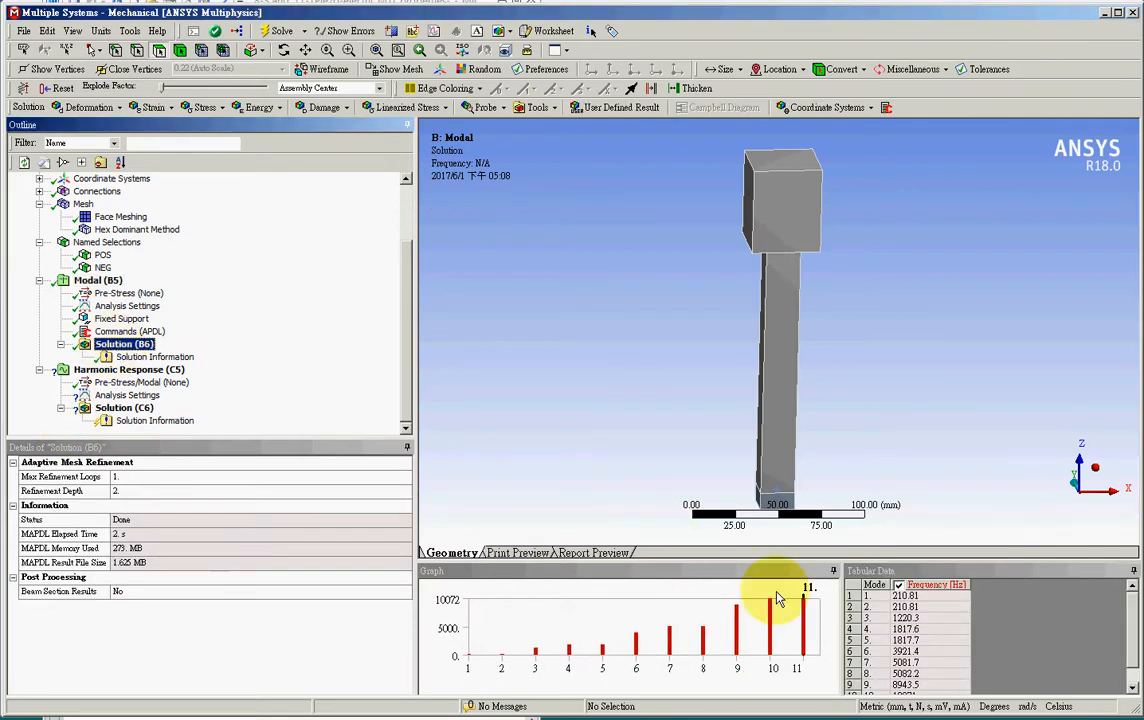
{"action": "left_click", "coordinate": [906, 651]}
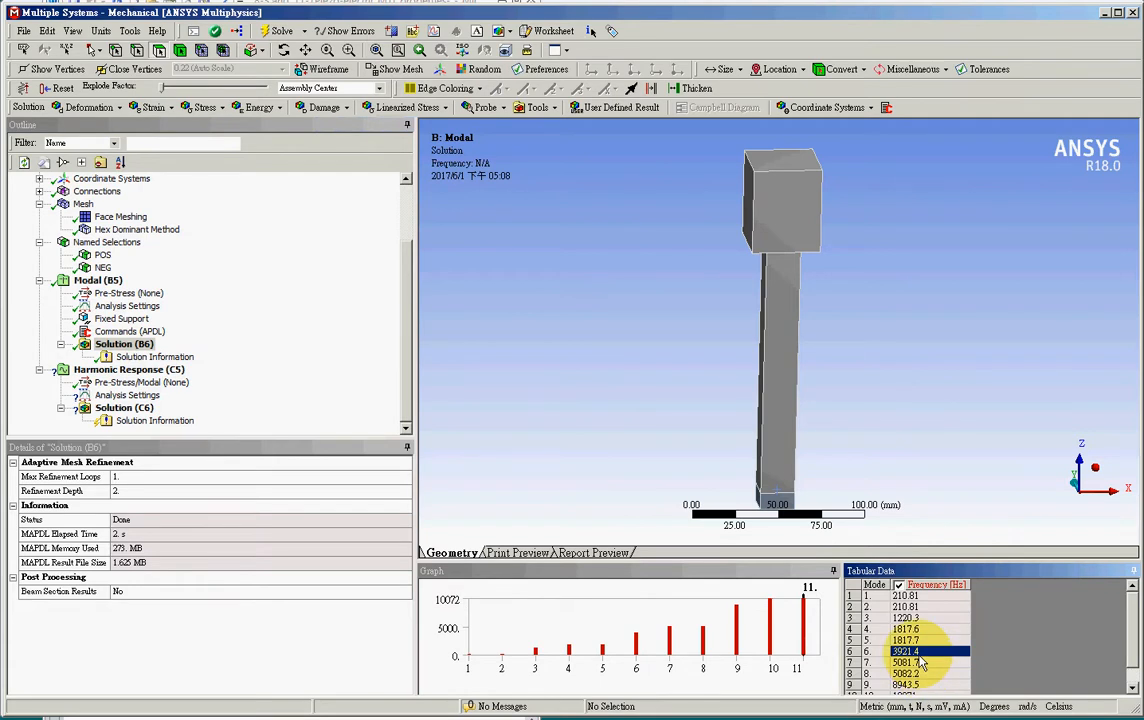
{"action": "left_click_drag", "start_coordinate": [923, 595], "coordinate": [941, 717]}
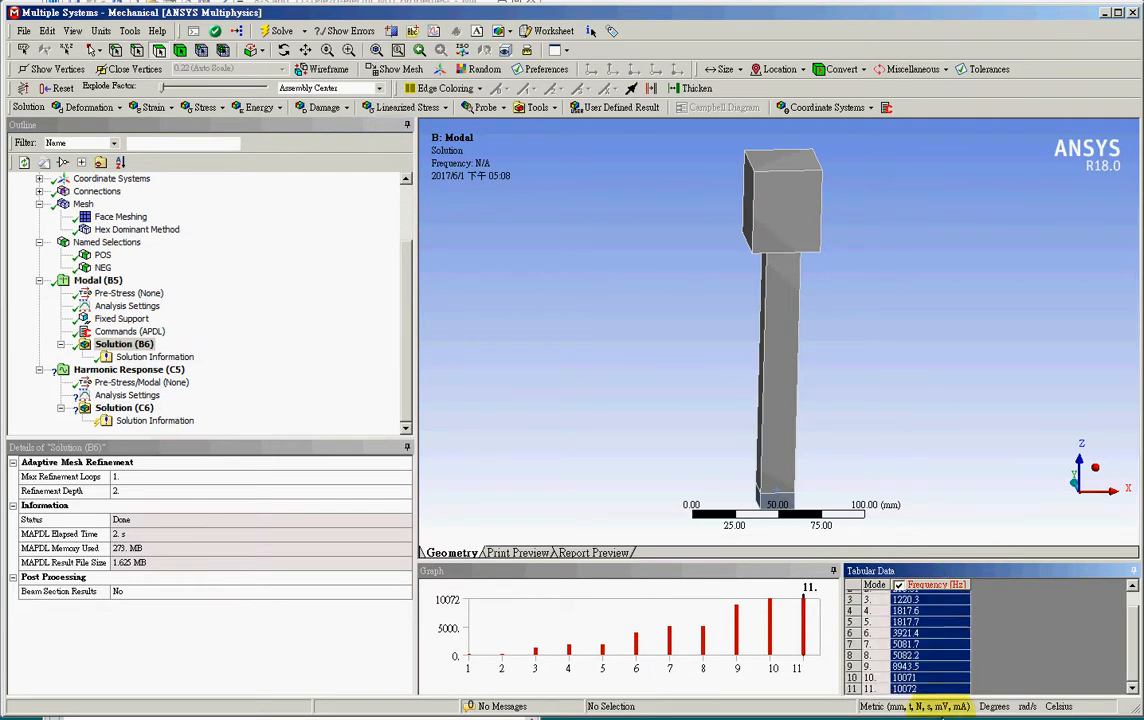
{"action": "right_click", "coordinate": [923, 688]}
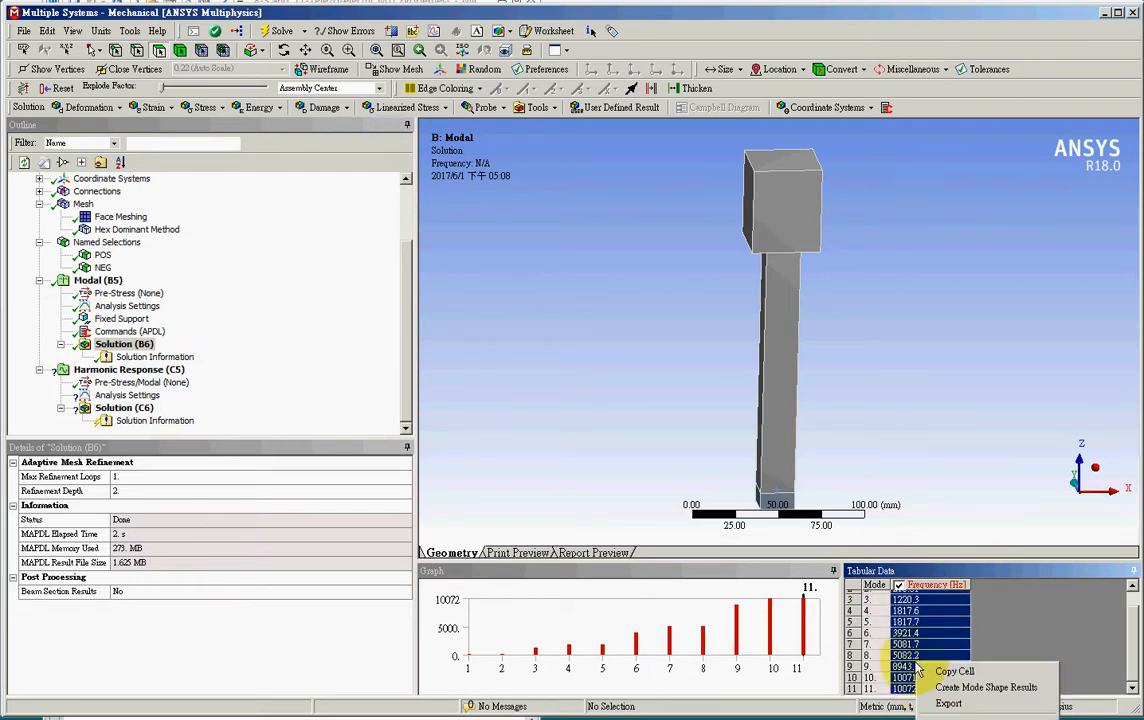
{"action": "left_click", "coordinate": [985, 687]}
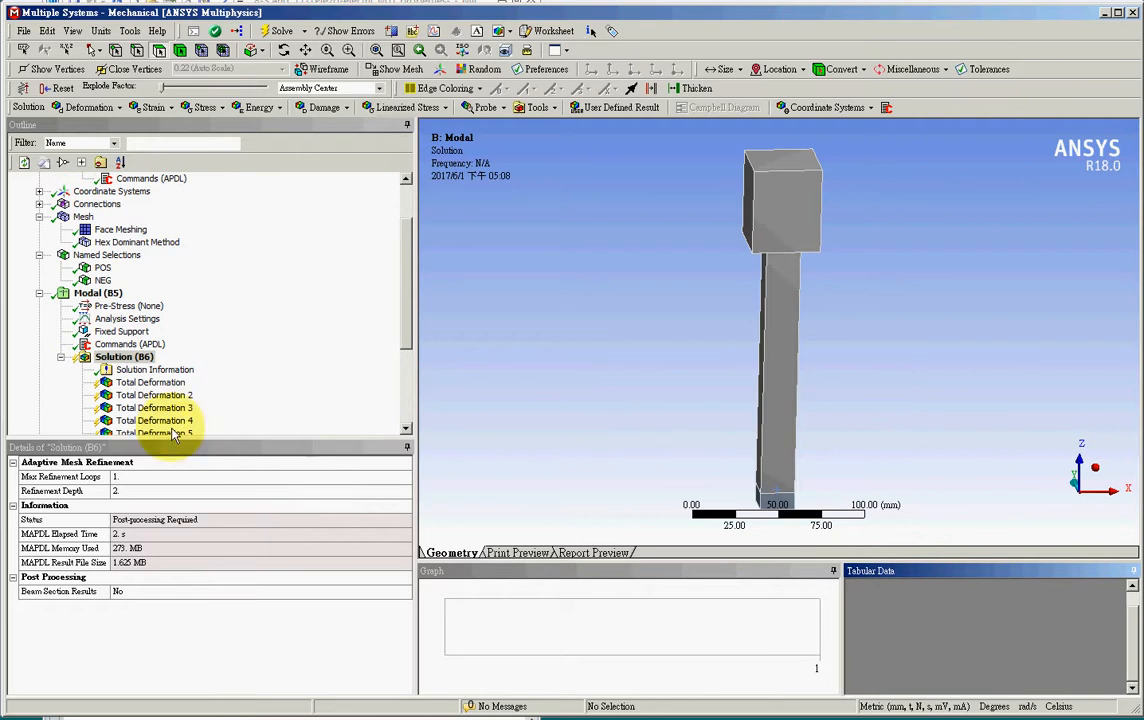
{"action": "left_click", "coordinate": [135, 362]}
{"action": "right_click", "coordinate": [135, 366]}
{"action": "left_click", "coordinate": [204, 388]}
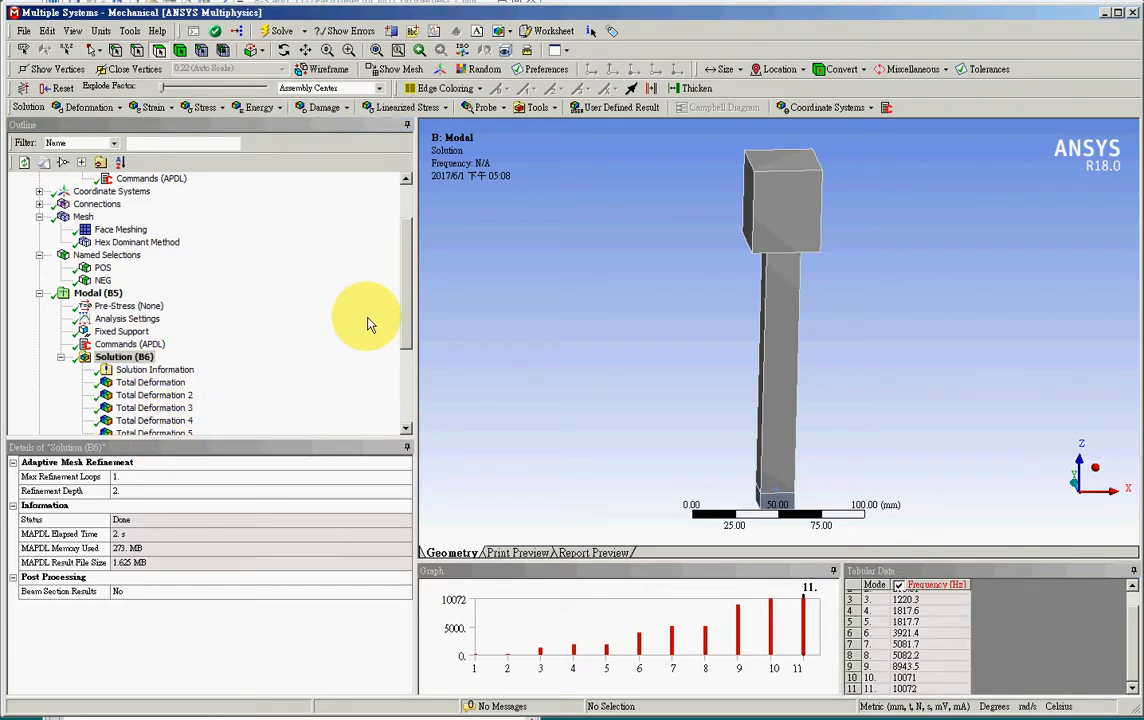
Play the Total Deformation 6 animation to examine the sixth mode shape, and stop it.
{"action": "left_click_drag", "start_coordinate": [407, 320], "coordinate": [410, 401]}
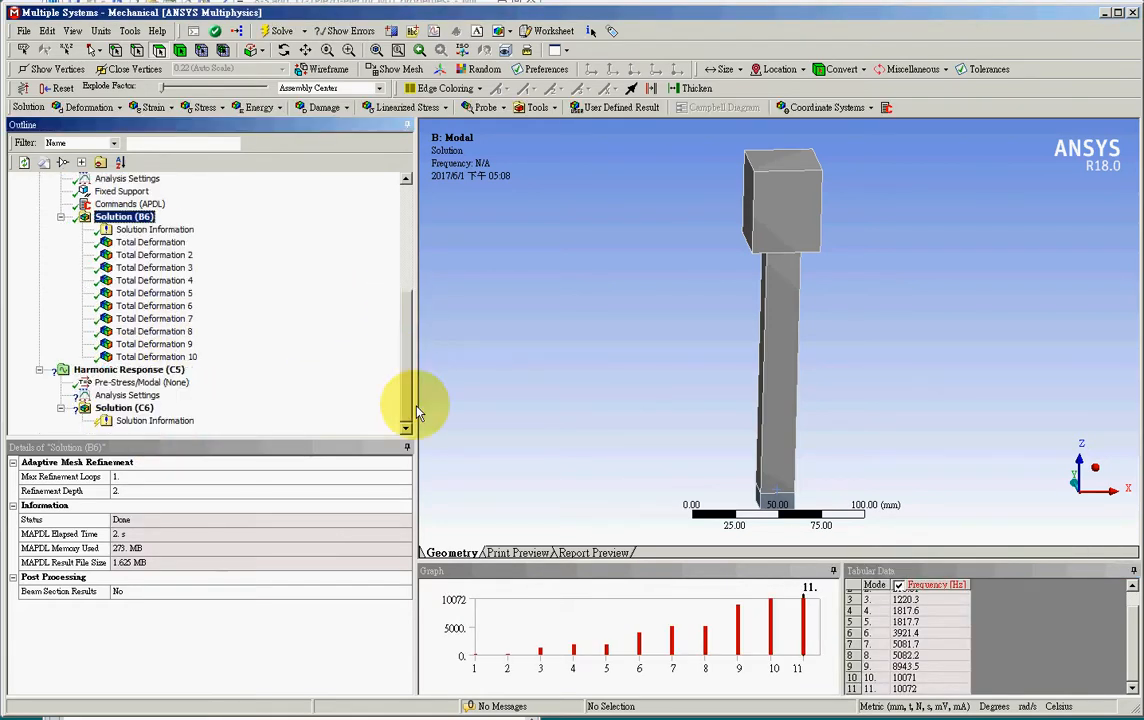
{"action": "left_click", "coordinate": [170, 305]}
{"action": "left_click", "coordinate": [477, 590]}
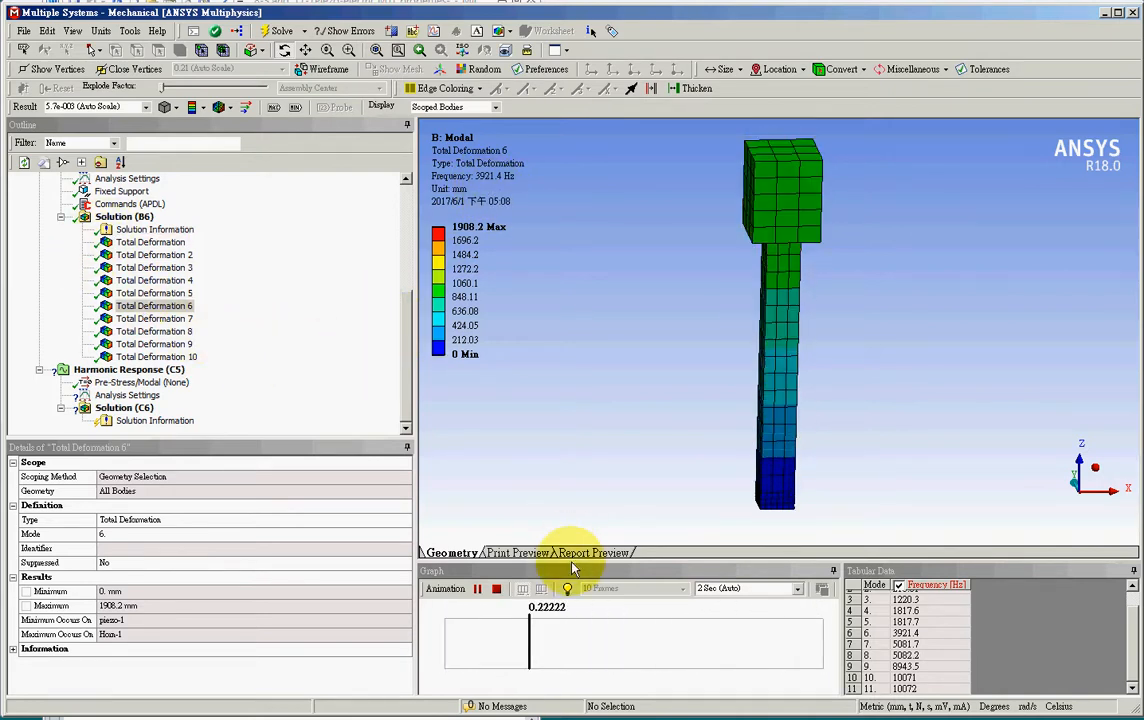
{"action": "left_click", "coordinate": [496, 588]}
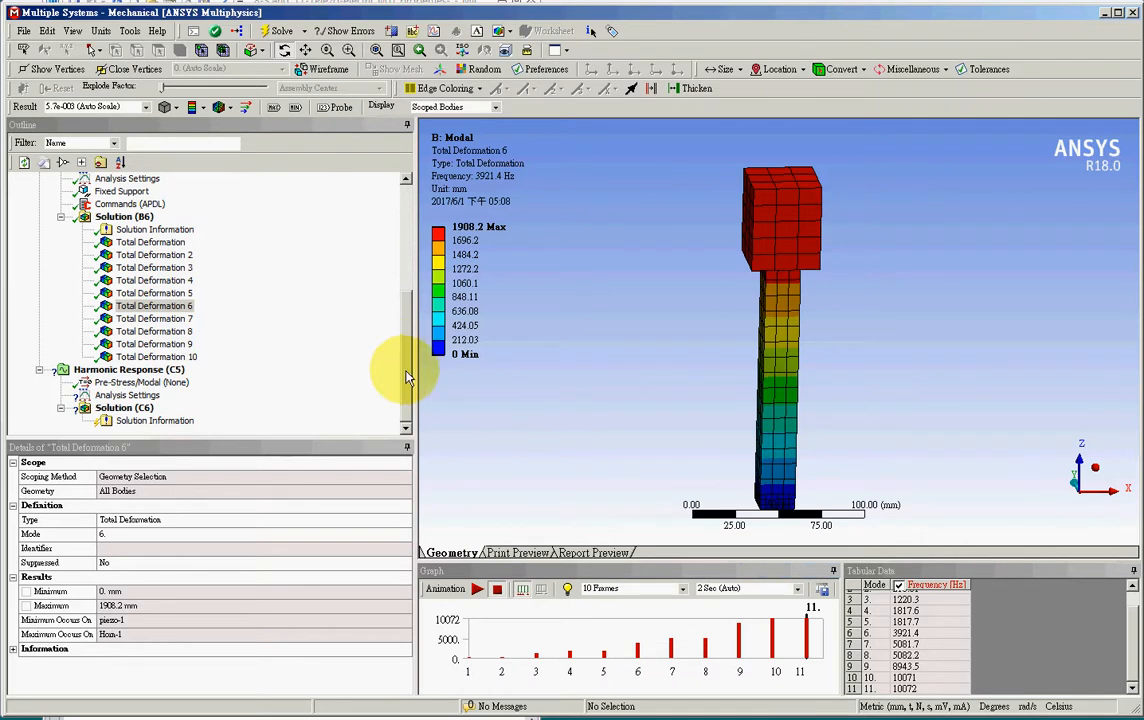
Copy the Modal analysis's Fixed Support and Commands (APDL) objects into the Harmonic Response analysis.
{"action": "mouse_move", "coordinate": [403, 372]}
{"action": "left_mouse_down"}
{"action": "mouse_move", "coordinate": [401, 345]}
{"action": "mouse_move", "coordinate": [403, 372]}
{"action": "left_mouse_up"}
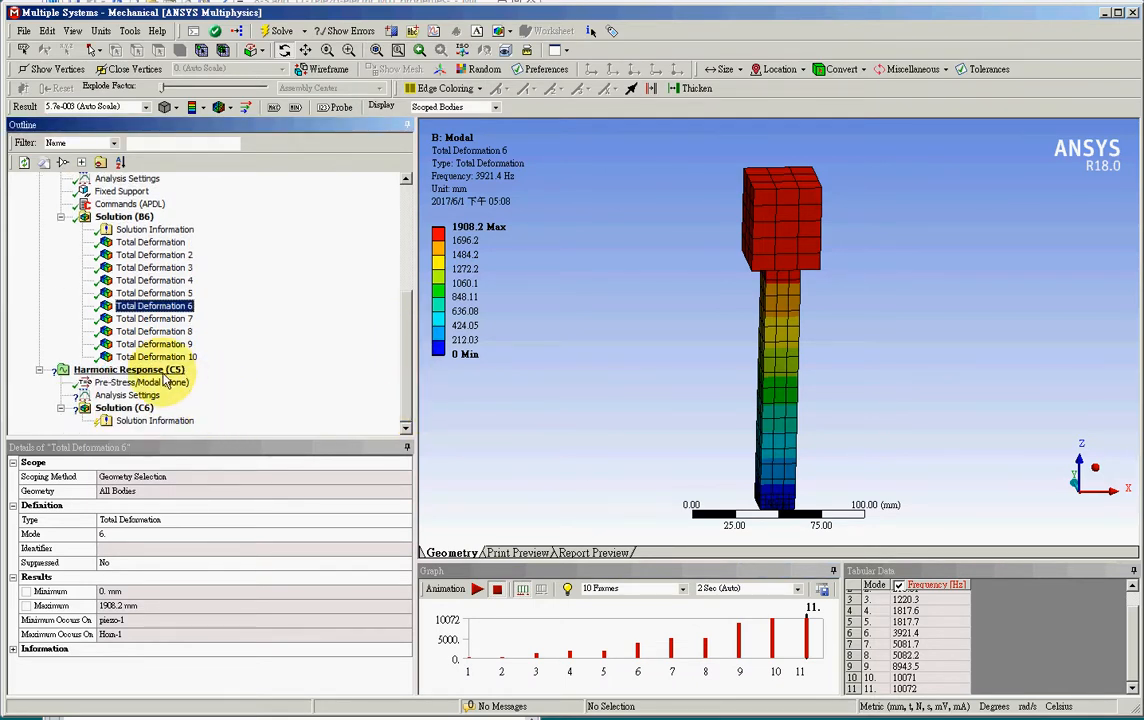
{"action": "left_click", "coordinate": [125, 191]}
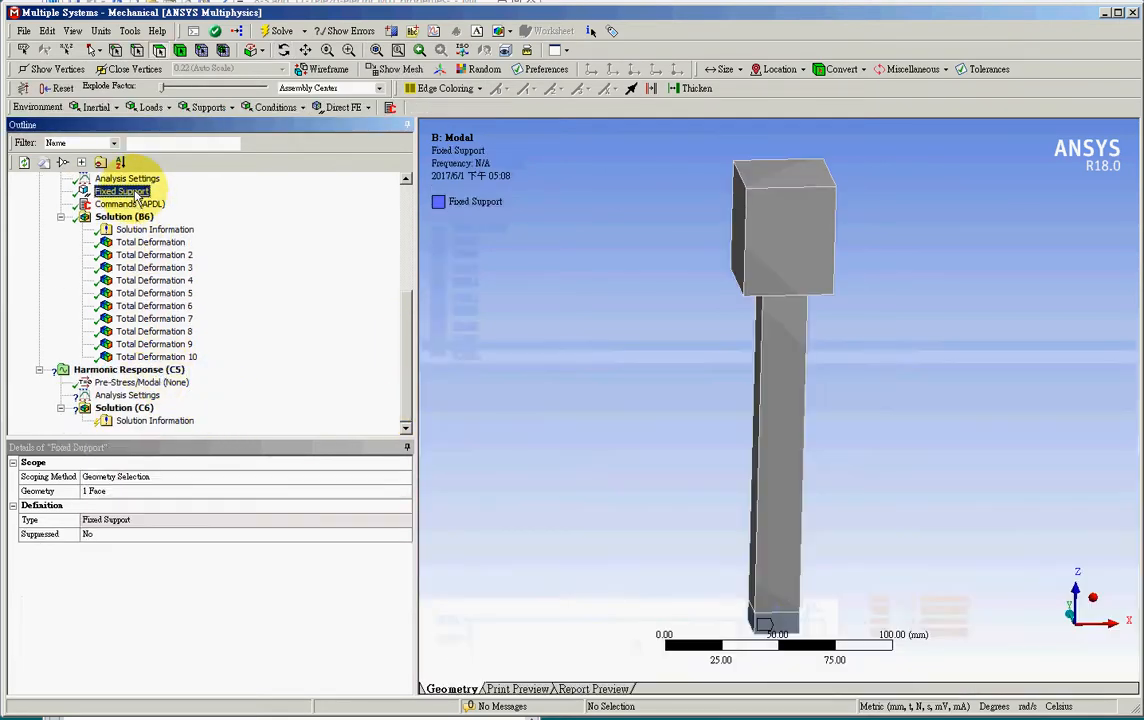
{"action": "left_click", "coordinate": [133, 204], "text": "ctrl"}
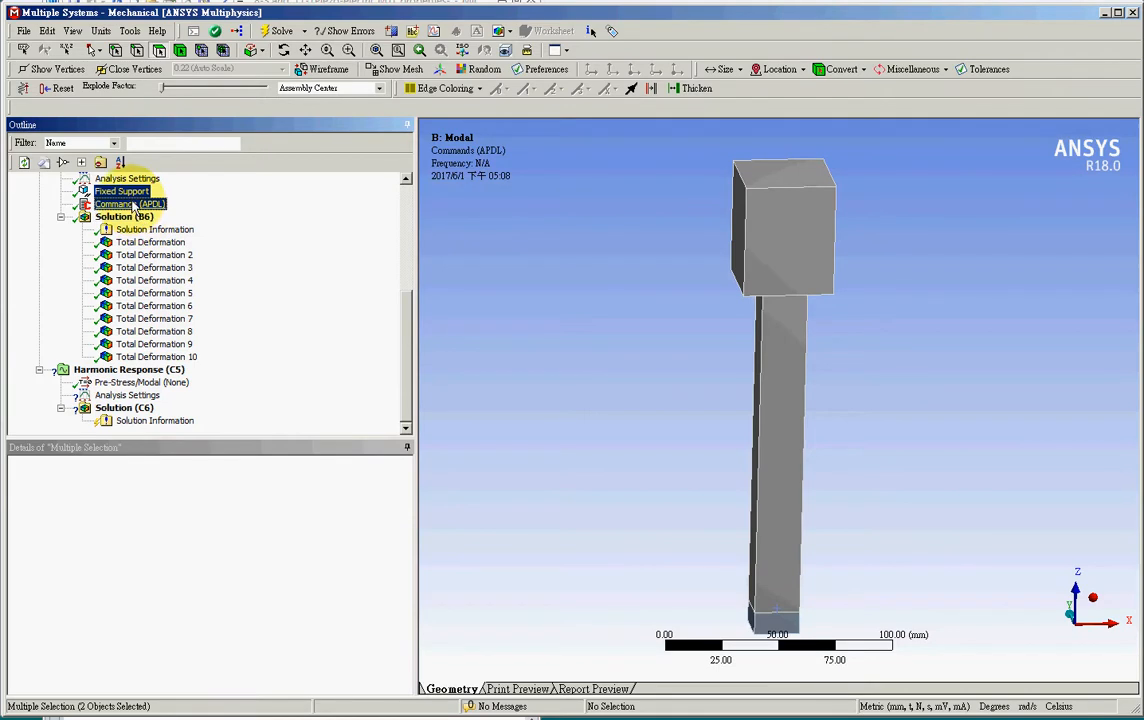
{"action": "left_click_drag", "start_coordinate": [133, 206], "coordinate": [133, 380]}
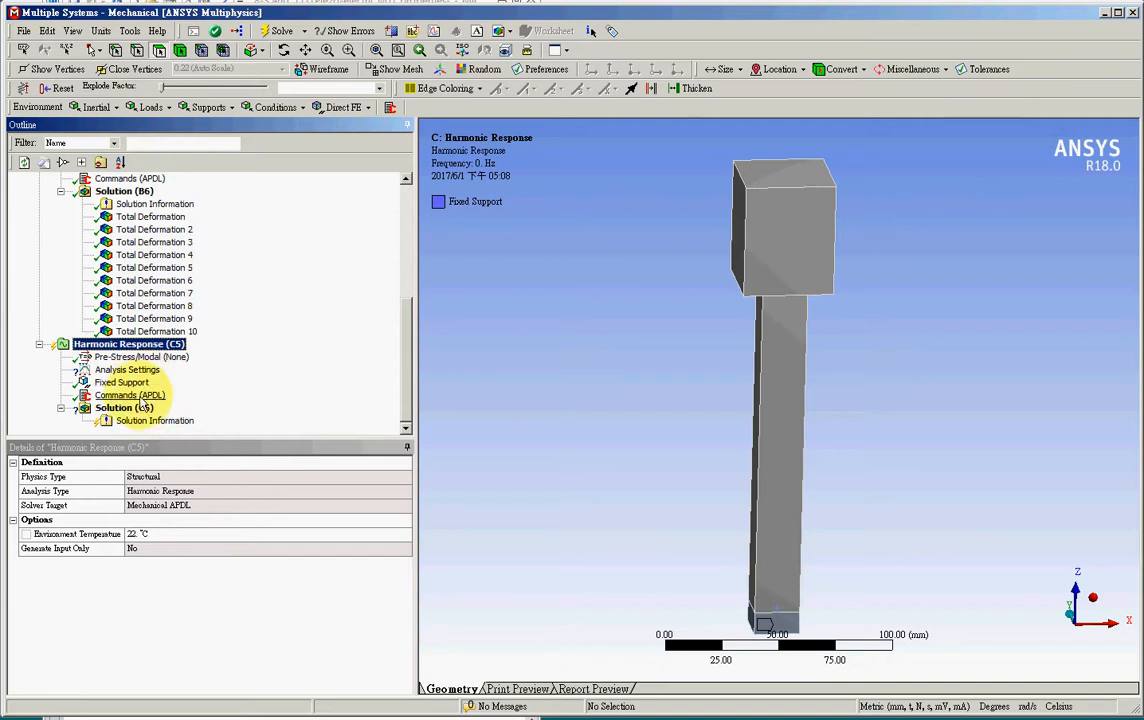
Set the Harmonic Response analysis's solver units to Manual with the mks unit system.
{"action": "left_click", "coordinate": [127, 369]}
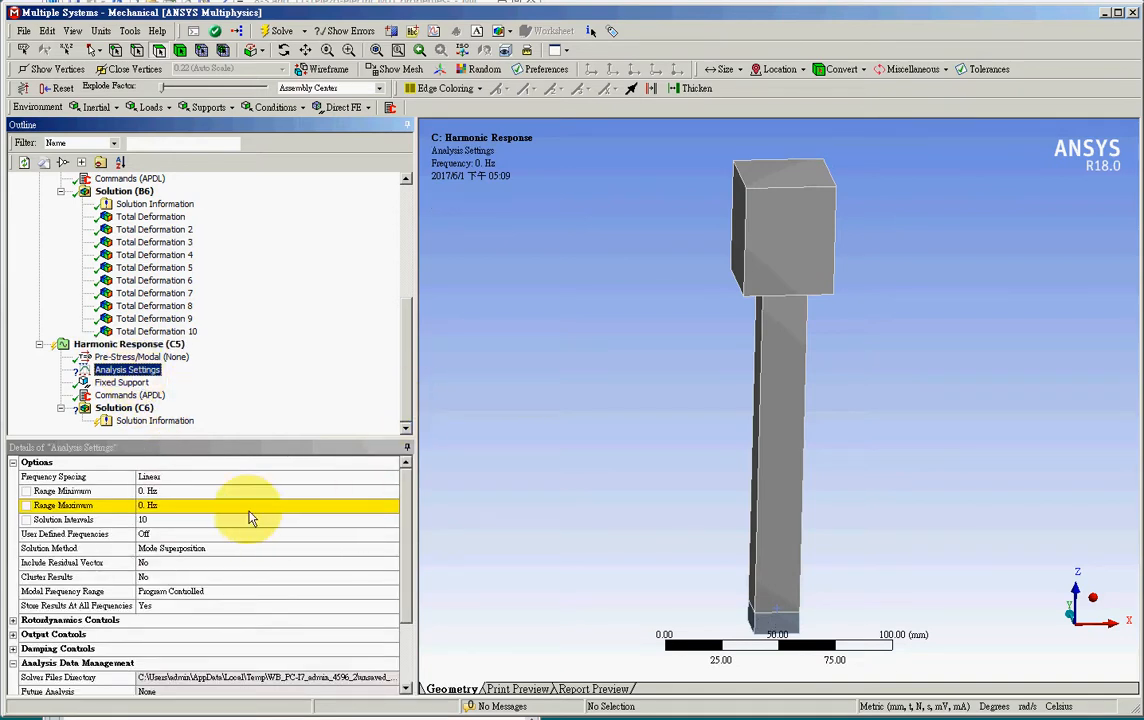
{"action": "scroll", "coordinate": [407, 610], "scroll_direction": "down", "scroll_amount": 2}
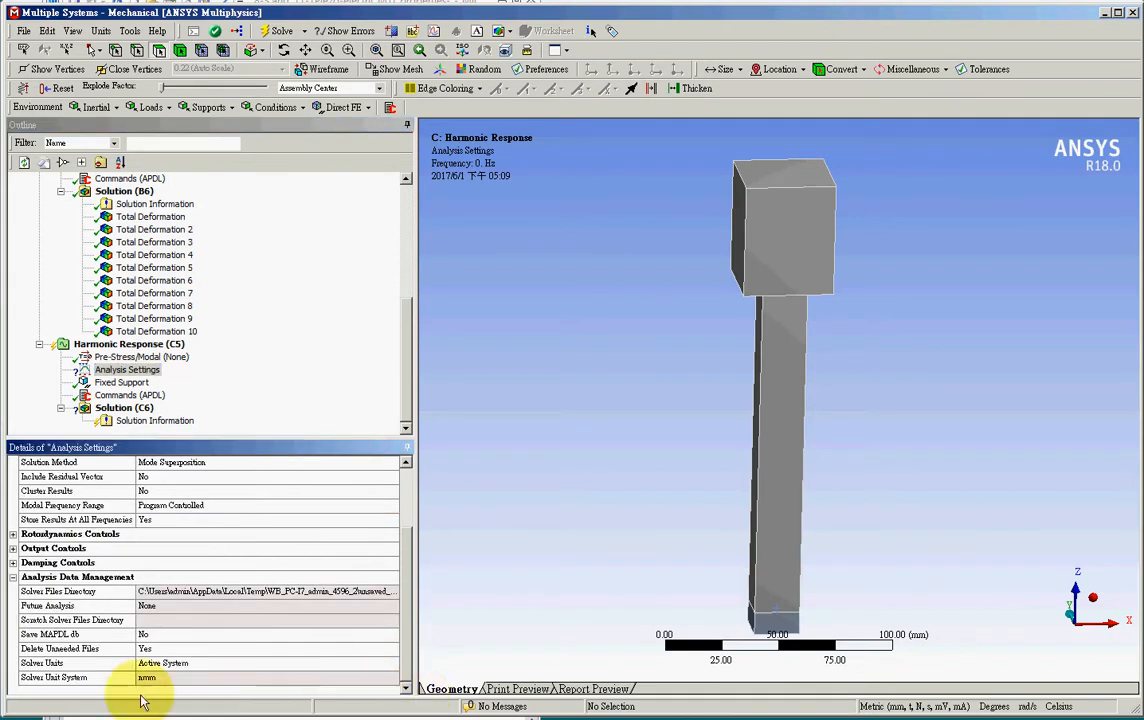
{"action": "left_click", "coordinate": [210, 663]}
{"action": "left_click", "coordinate": [393, 668]}
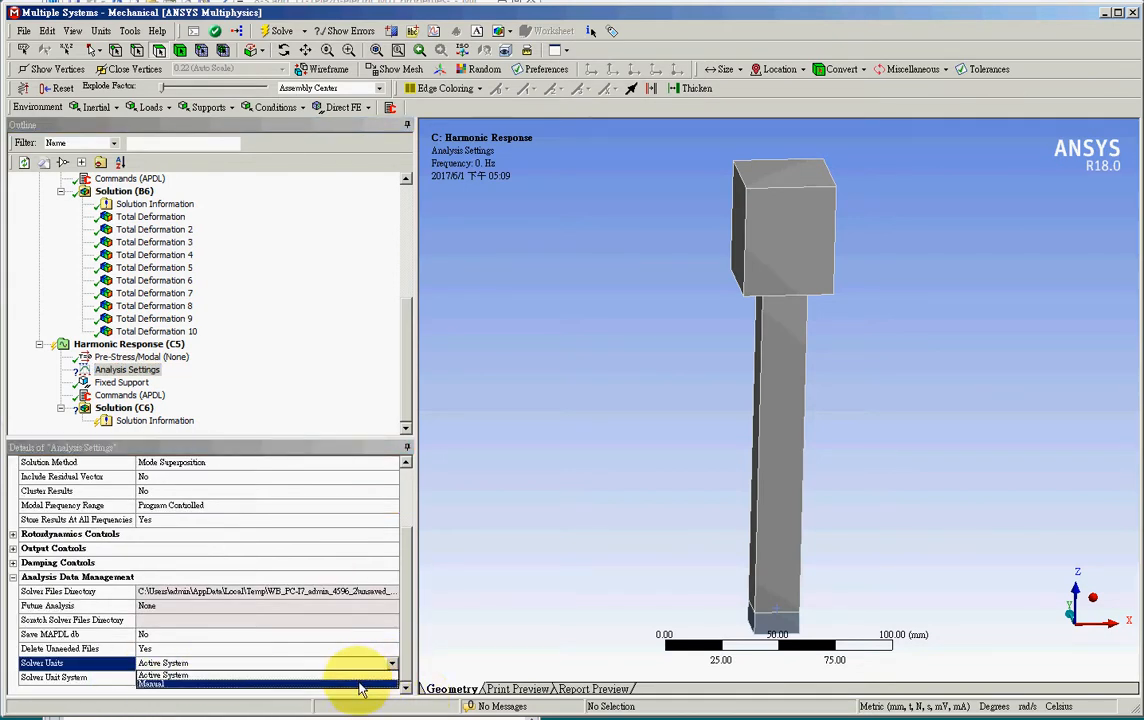
{"action": "left_click", "coordinate": [365, 689]}
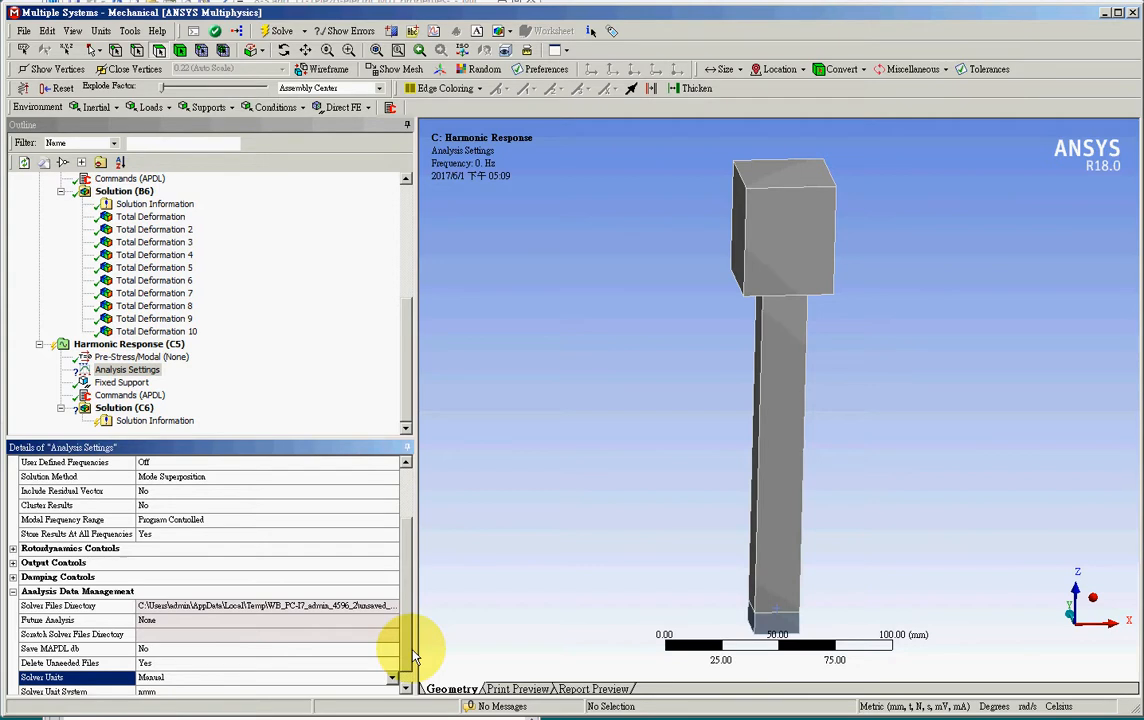
{"action": "left_click", "coordinate": [393, 687]}
{"action": "left_click", "coordinate": [393, 680]}
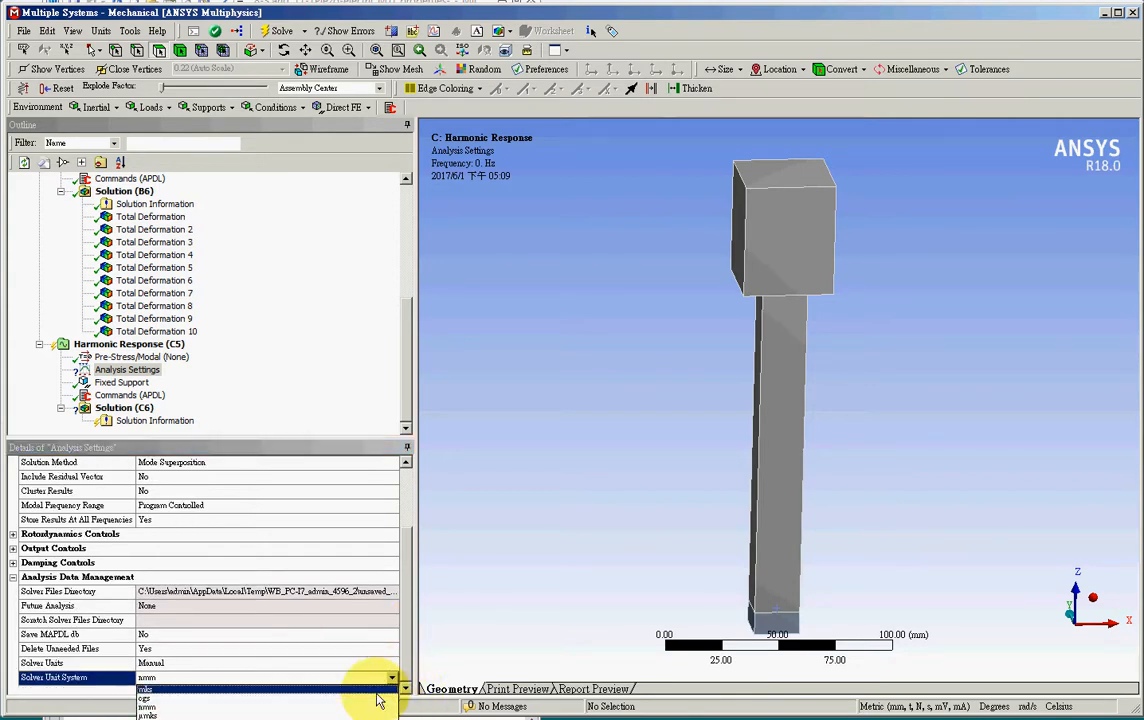
{"action": "left_click", "coordinate": [377, 694]}
Enable saving the MAPDL db in the Harmonic Response analysis settings.
{"action": "left_click", "coordinate": [290, 635]}
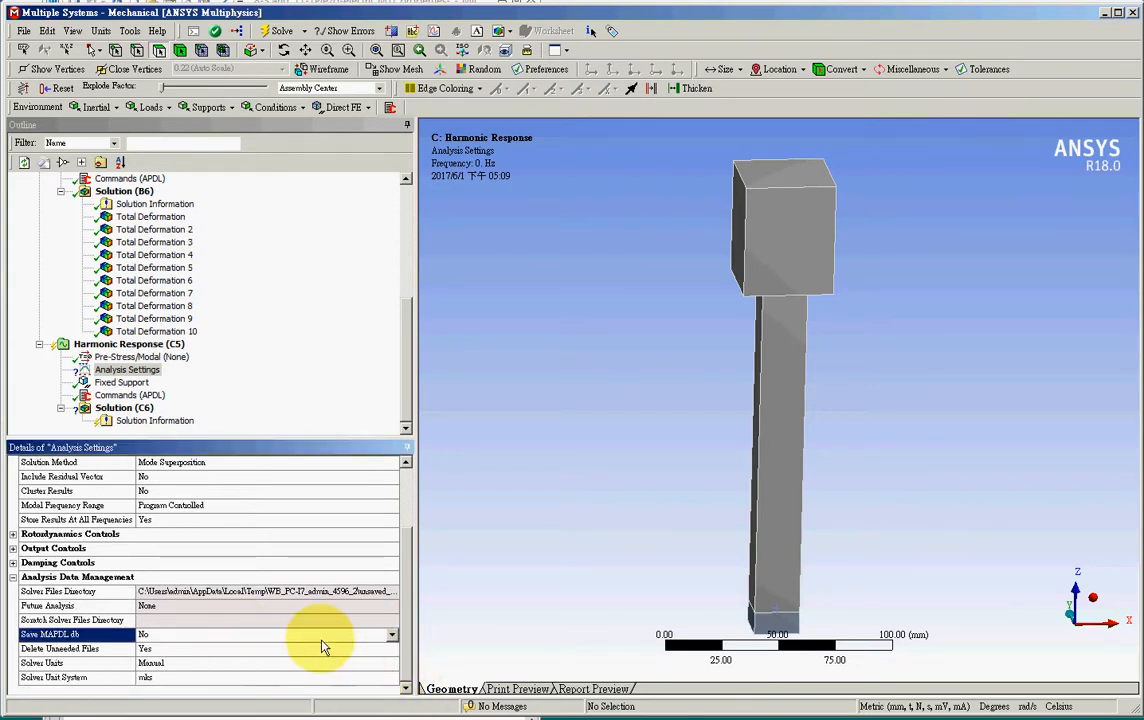
{"action": "left_click", "coordinate": [391, 635]}
{"action": "left_click", "coordinate": [370, 657]}
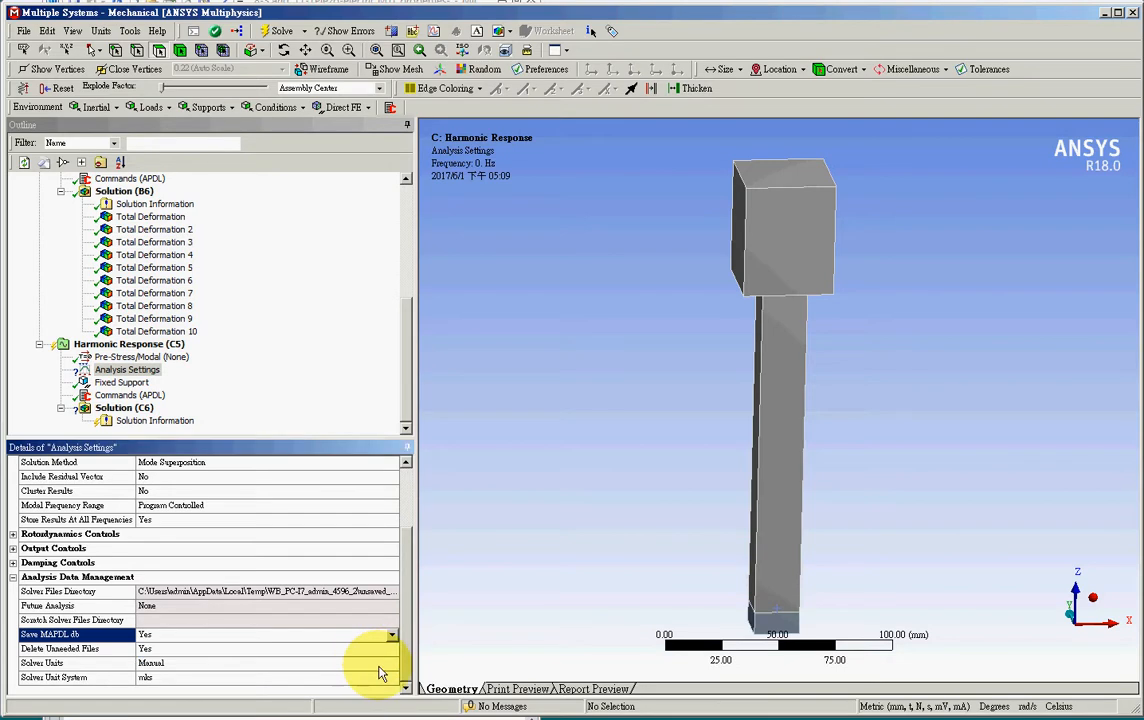
Set the harmonic frequency range to 3900–4000 Hz with 50 solution intervals.
{"action": "scroll", "coordinate": [416, 595], "scroll_direction": "up", "scroll_amount": 2}
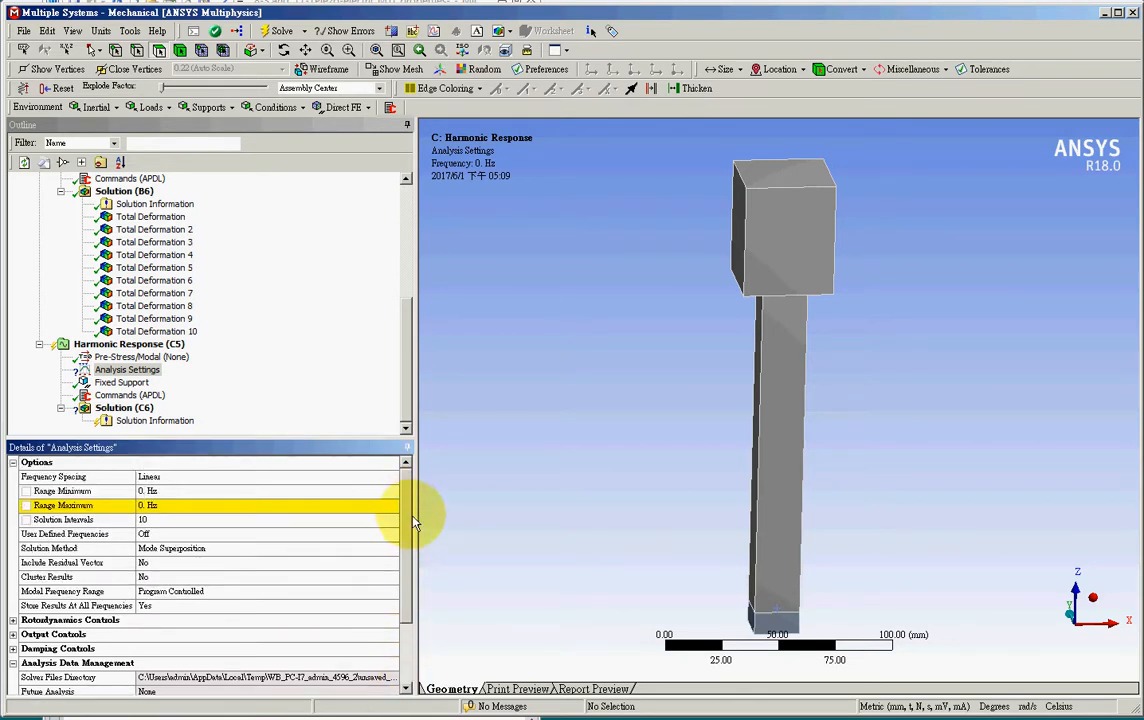
{"action": "left_click", "coordinate": [275, 492]}
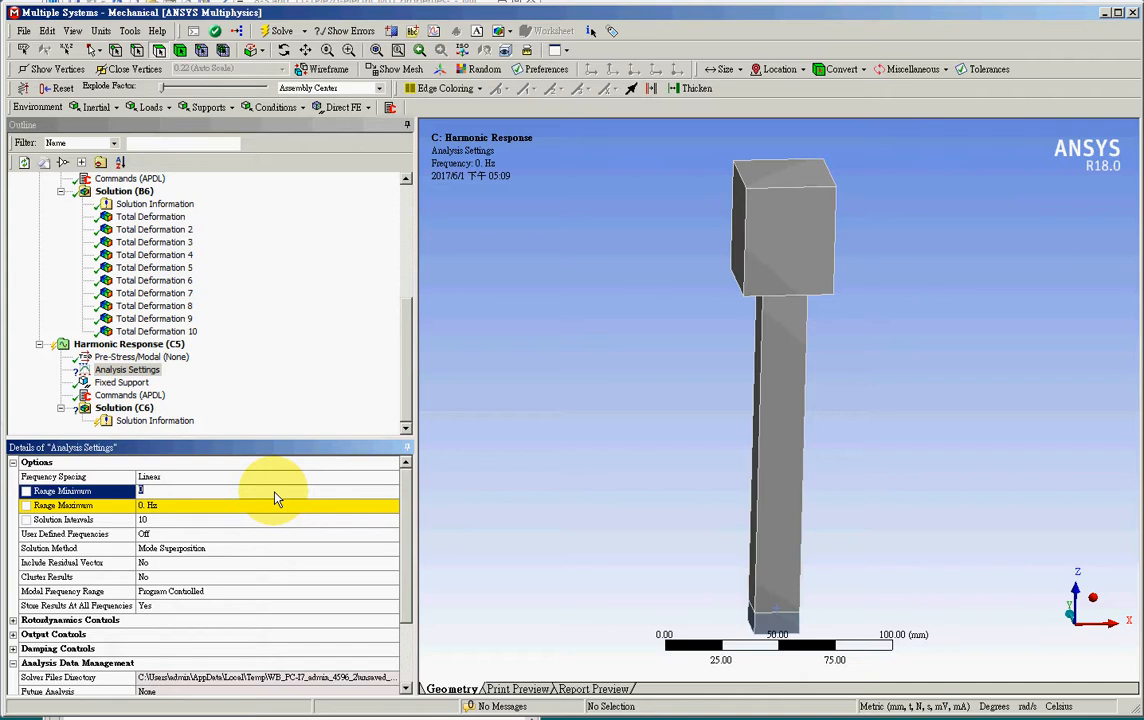
{"action": "type", "text": "3900"}
{"action": "key", "text": "Tab"}
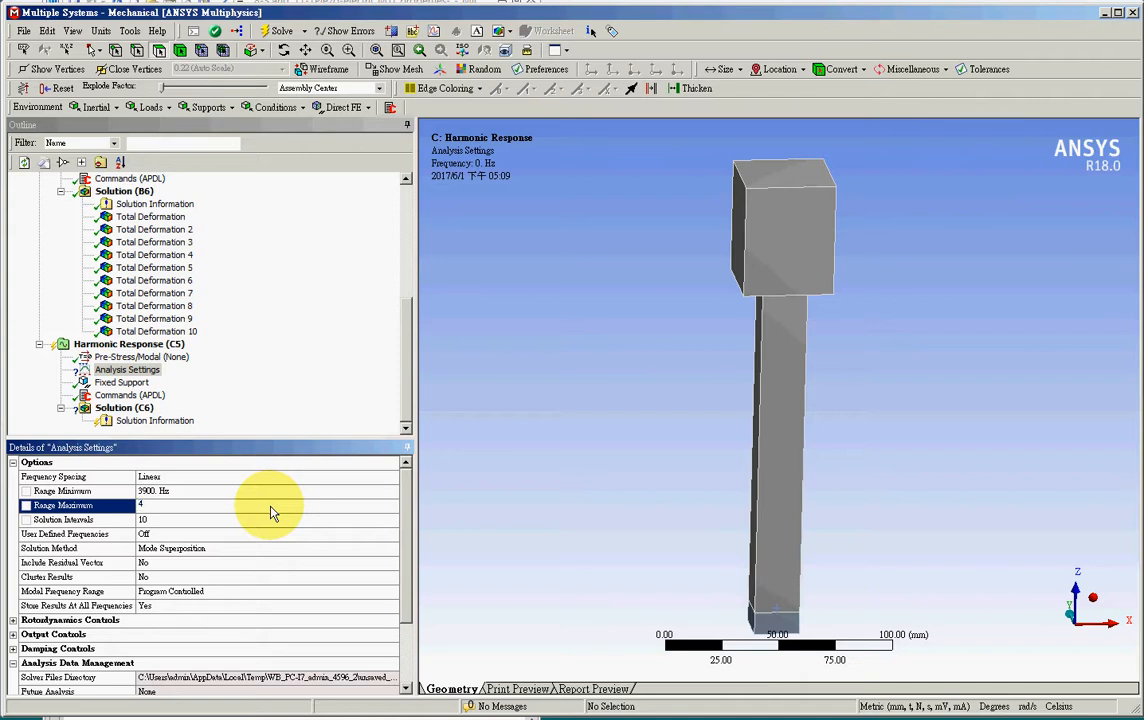
{"action": "key", "text": "Return"}
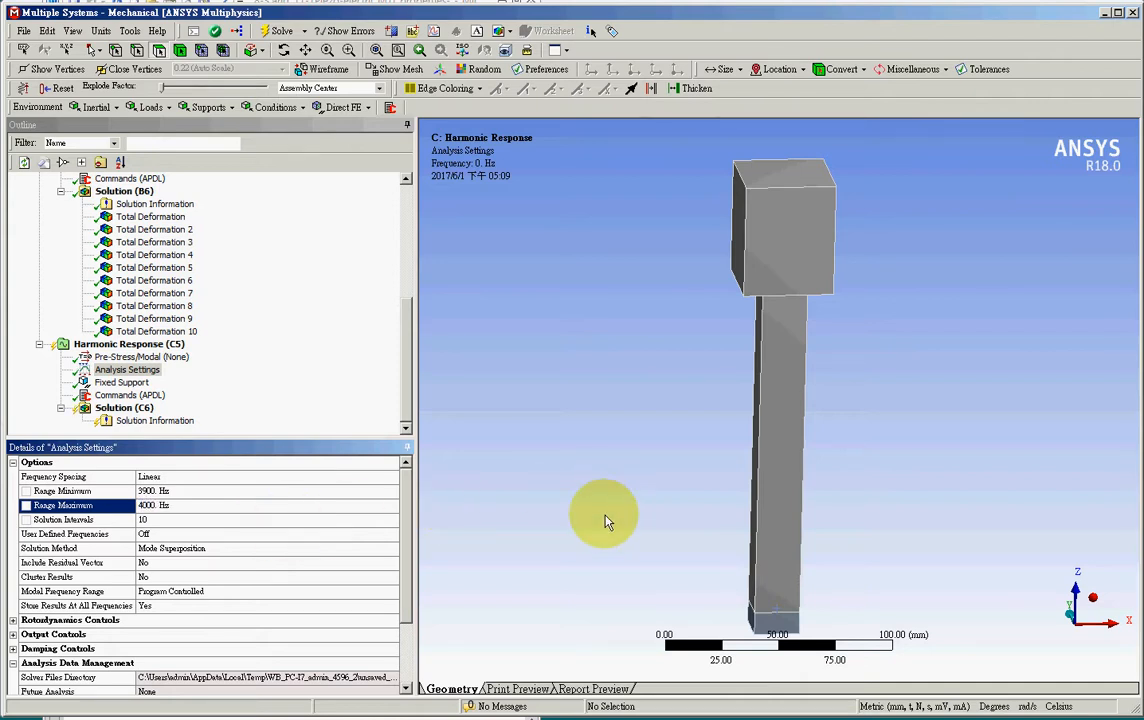
{"action": "left_click", "coordinate": [261, 522]}
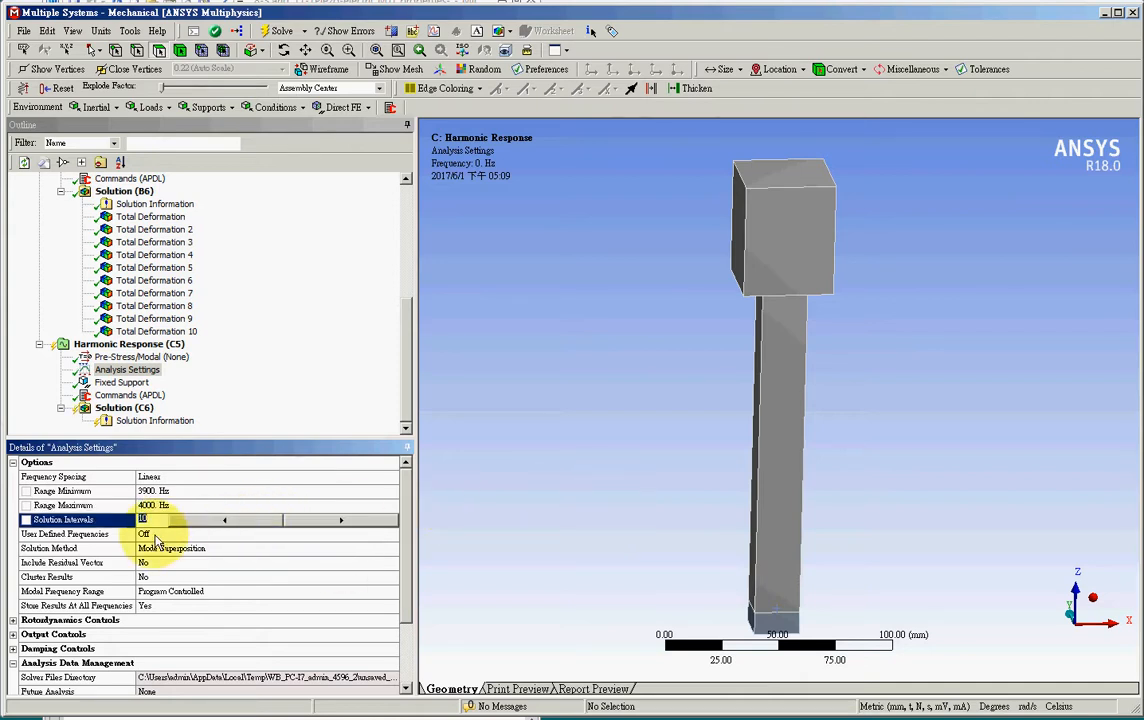
{"action": "type", "text": "50"}
{"action": "key", "text": "Return"}
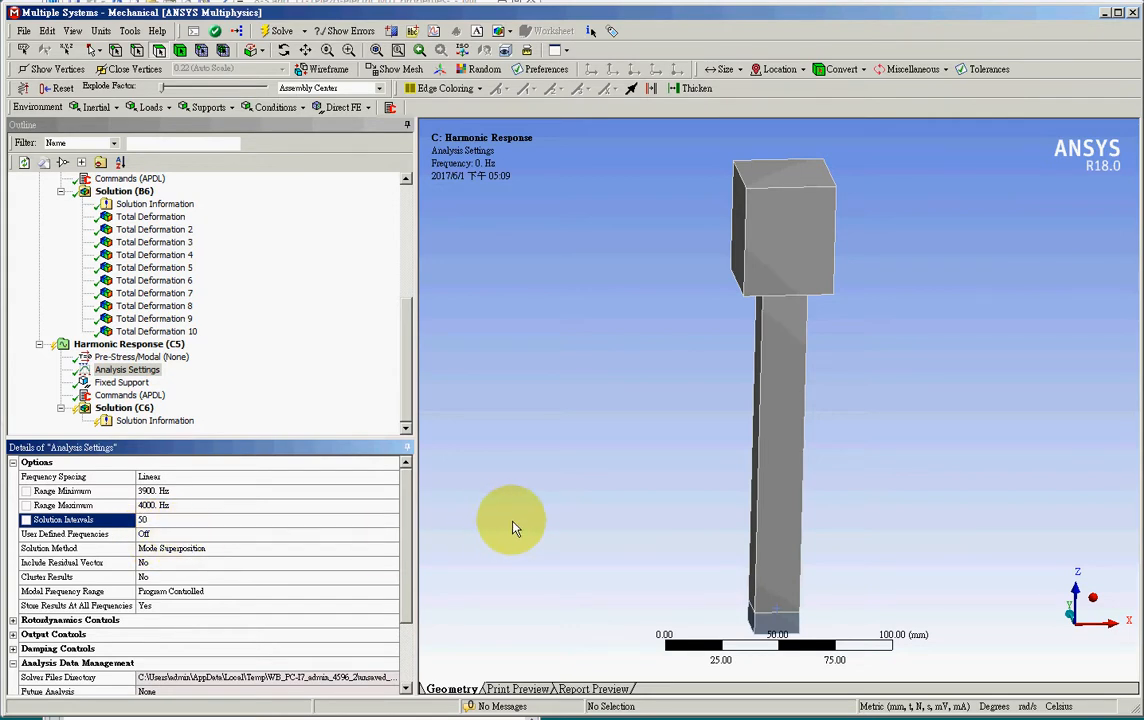
Set the harmonic analysis's solution method to Full.
{"action": "left_click", "coordinate": [288, 549]}
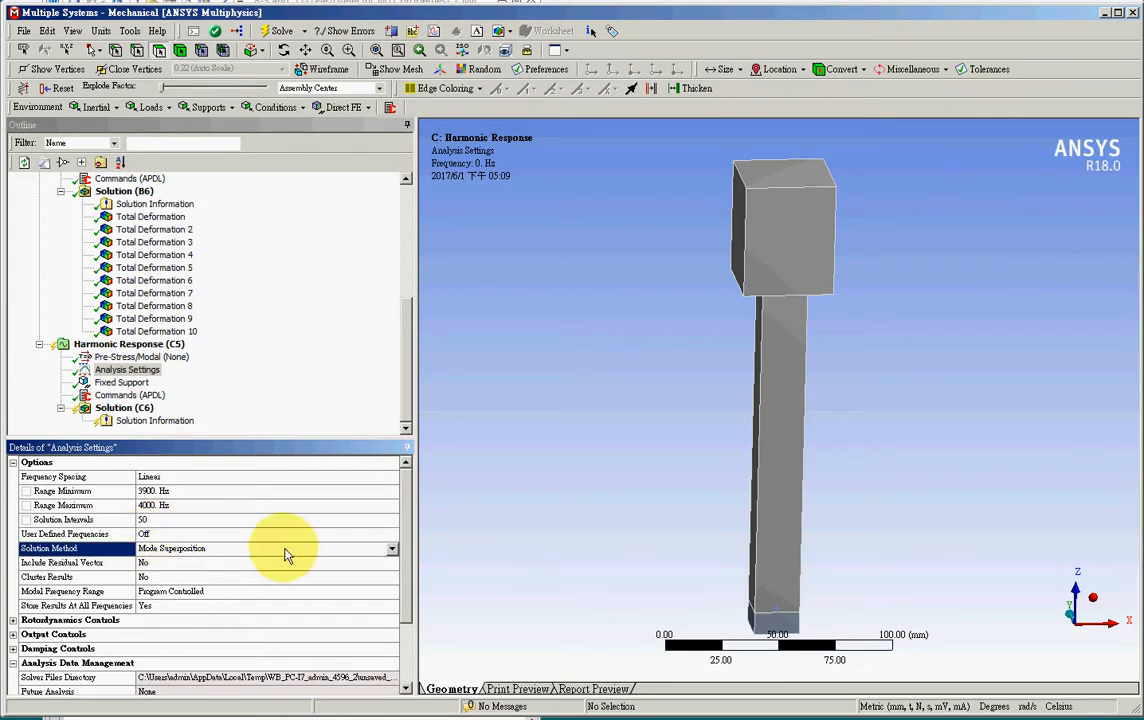
{"action": "left_click", "coordinate": [391, 550]}
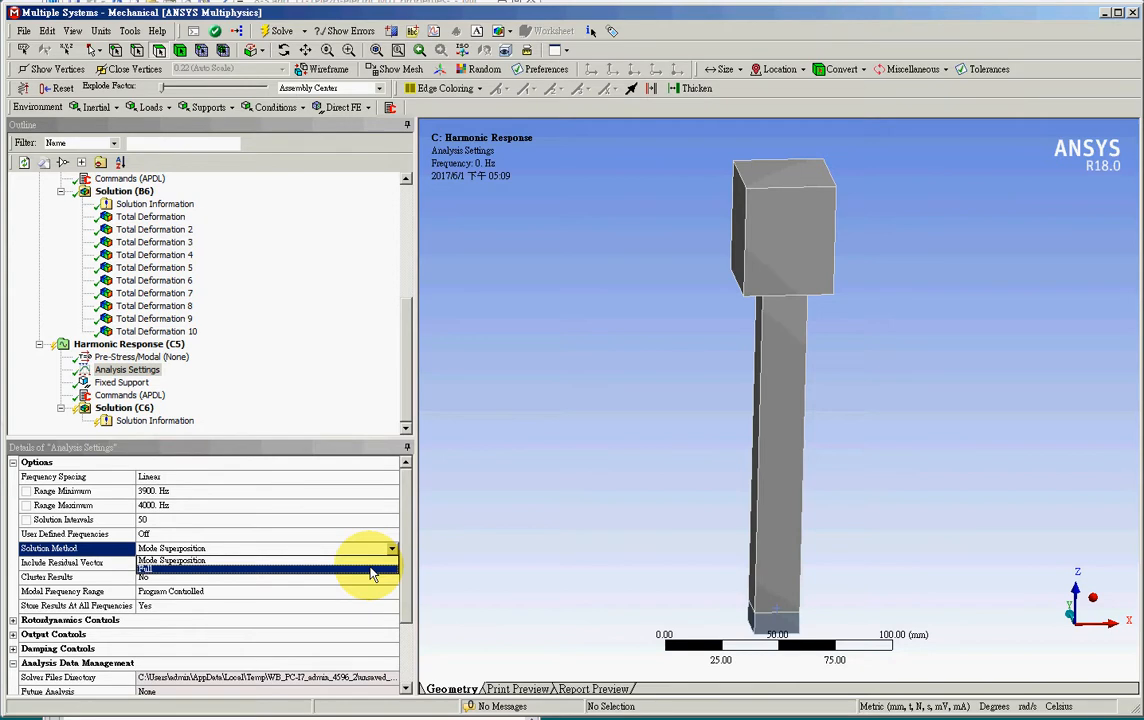
{"action": "left_click", "coordinate": [370, 570]}
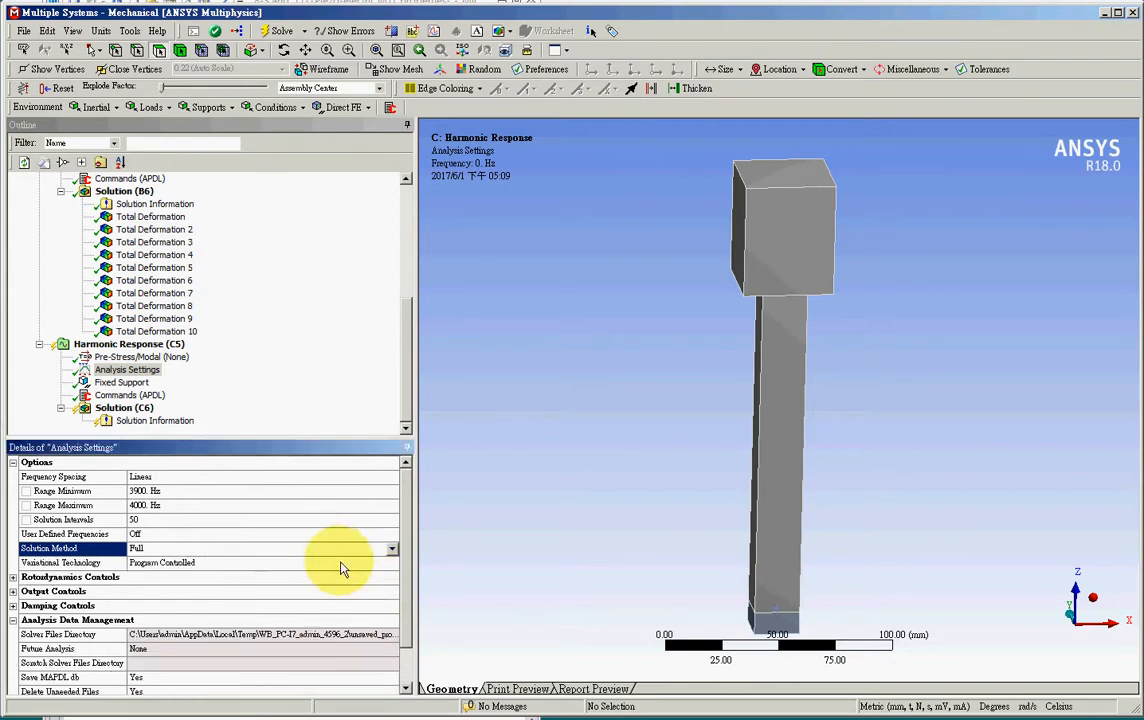
{"action": "left_click", "coordinate": [391, 549]}
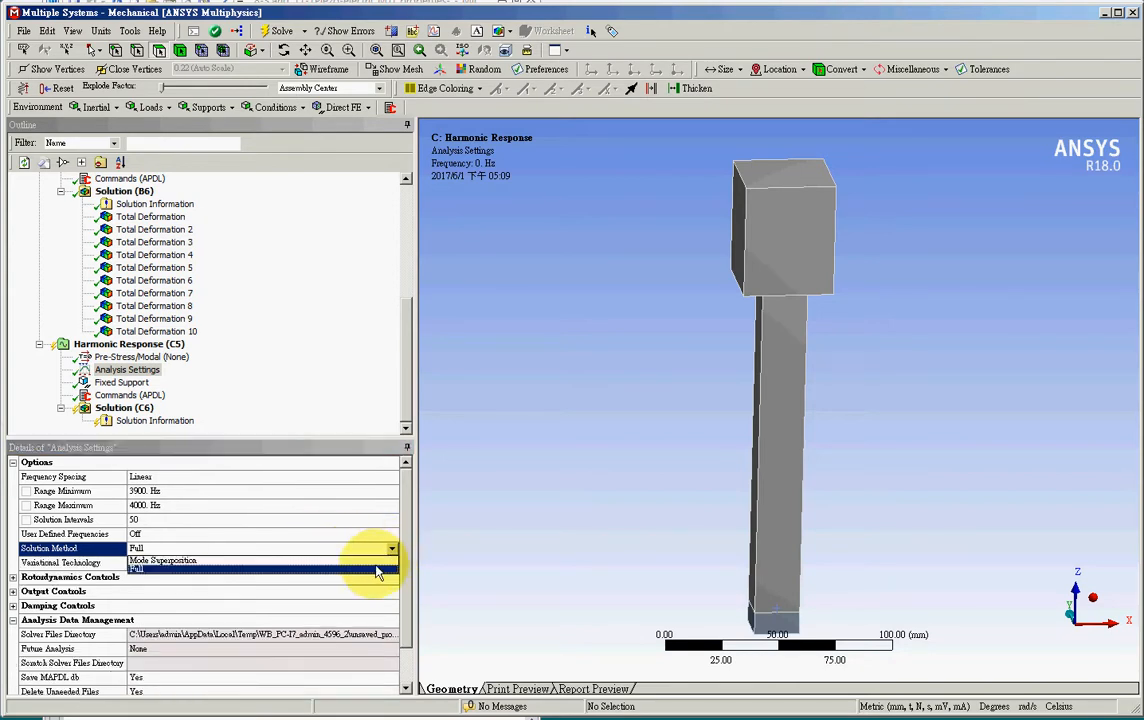
{"action": "left_click", "coordinate": [374, 570]}
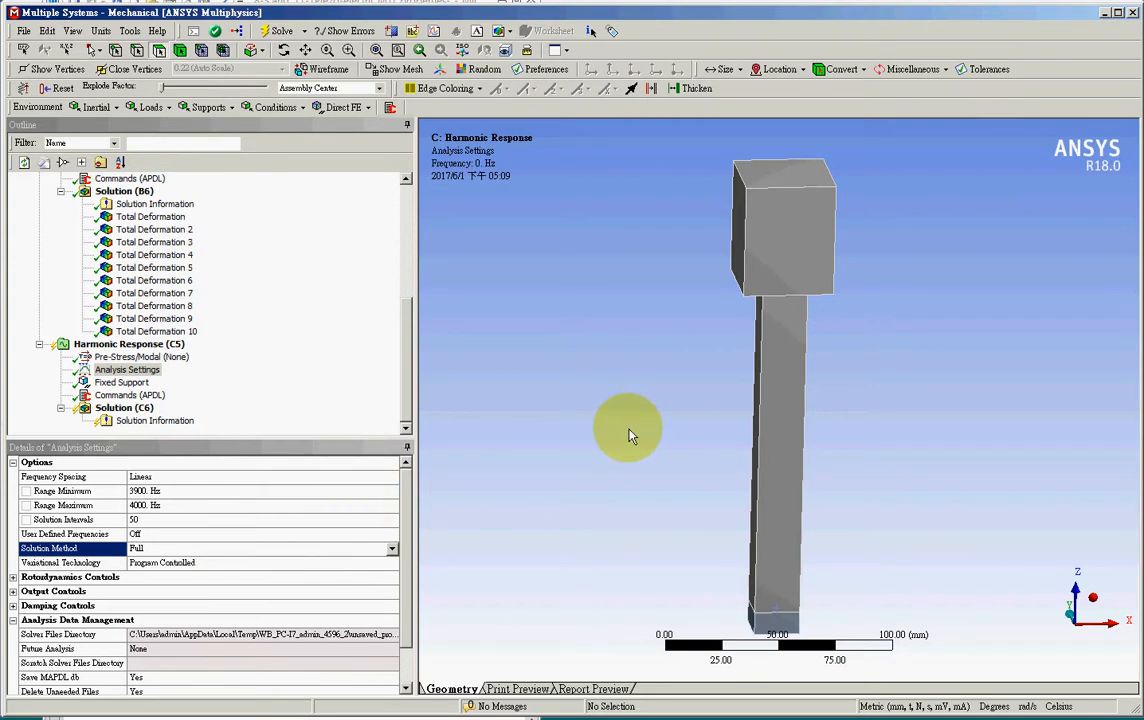
Check the Harmonic Response's Fixed Support, voltage commands and analysis settings before solving.
{"action": "left_click", "coordinate": [128, 384]}
{"action": "left_click", "coordinate": [131, 396]}
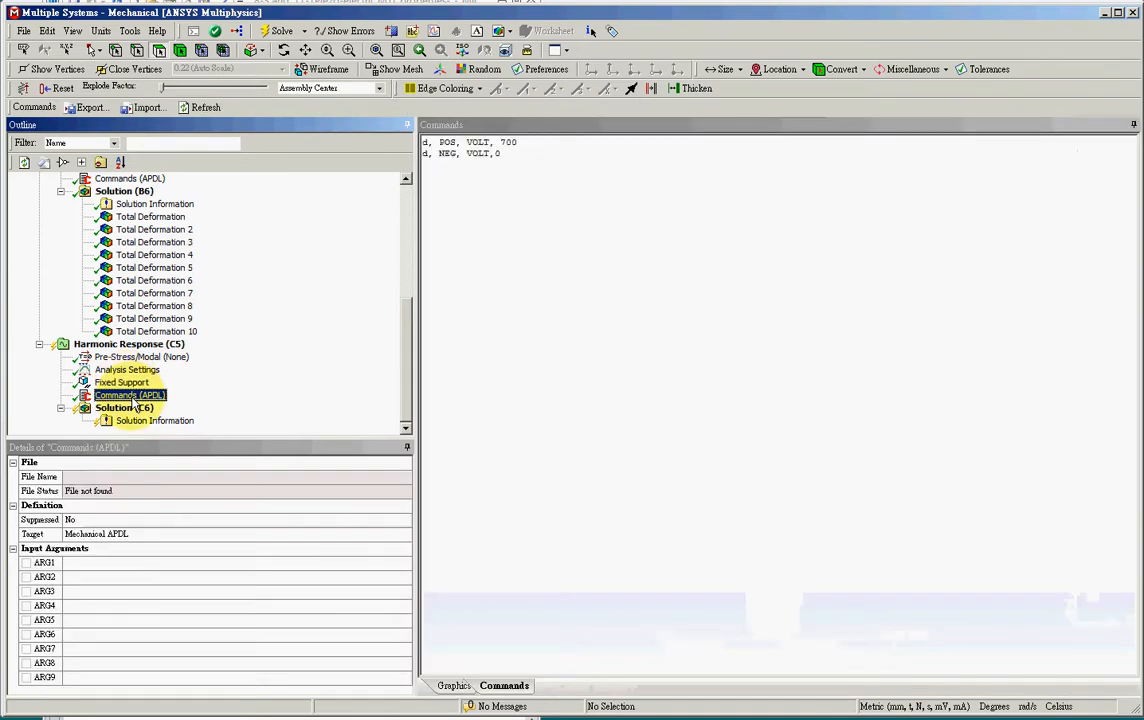
{"action": "left_click", "coordinate": [127, 369]}
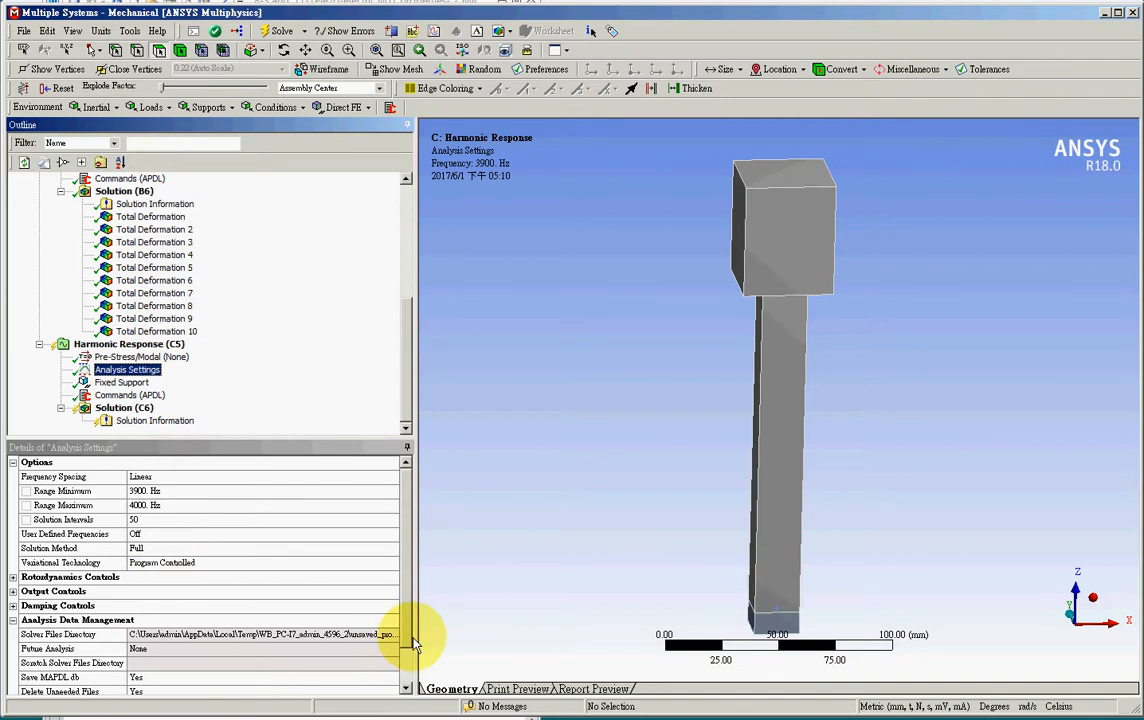
{"action": "scroll", "coordinate": [409, 638], "scroll_direction": "down", "scroll_amount": 1}
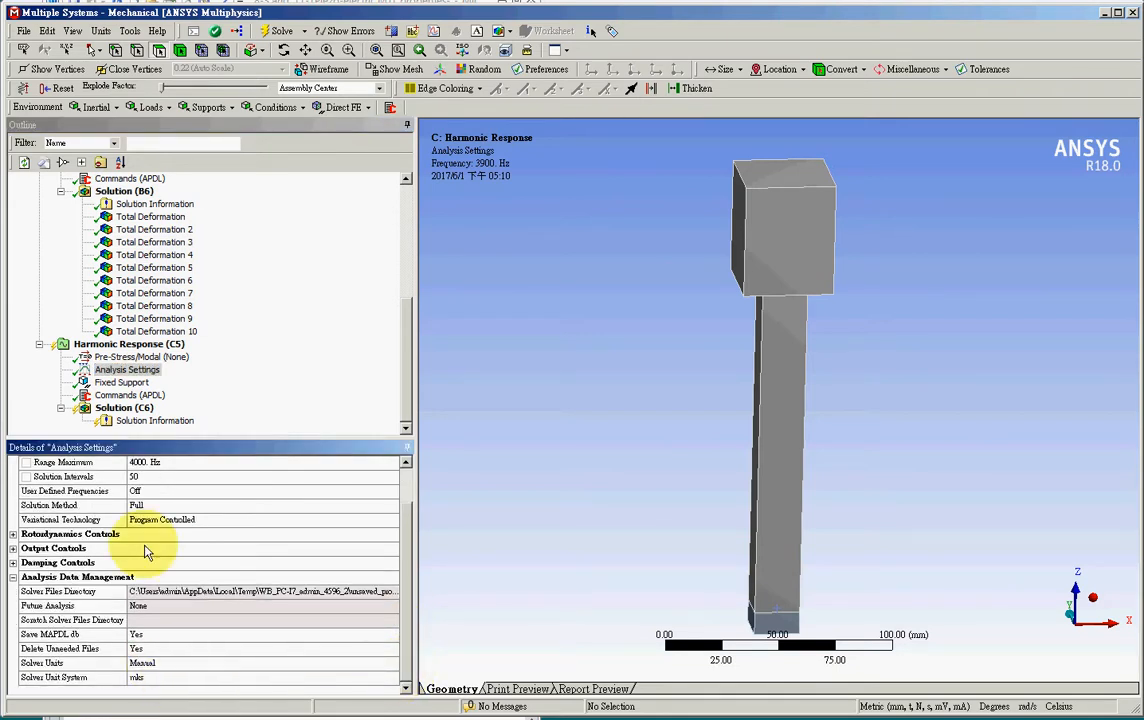
Add a Frequency Response deformation result on the top block's upper front-left corner vertex, oriented along the Z axis.
{"action": "left_click", "coordinate": [118, 408]}
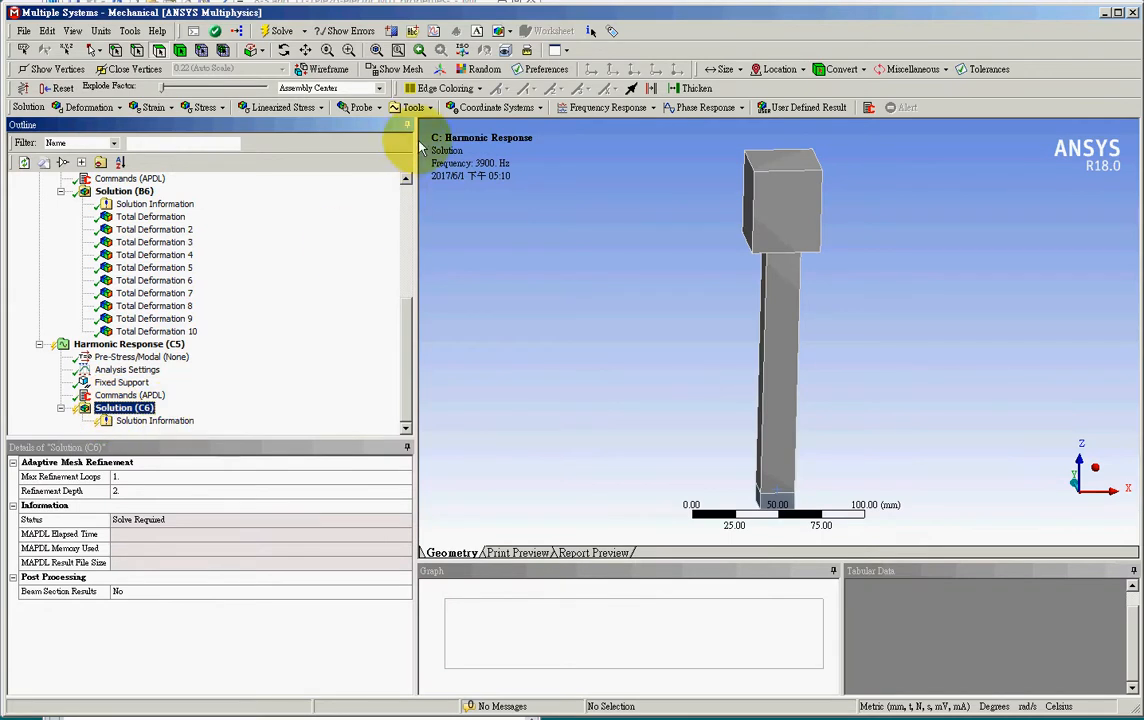
{"action": "left_click", "coordinate": [609, 110]}
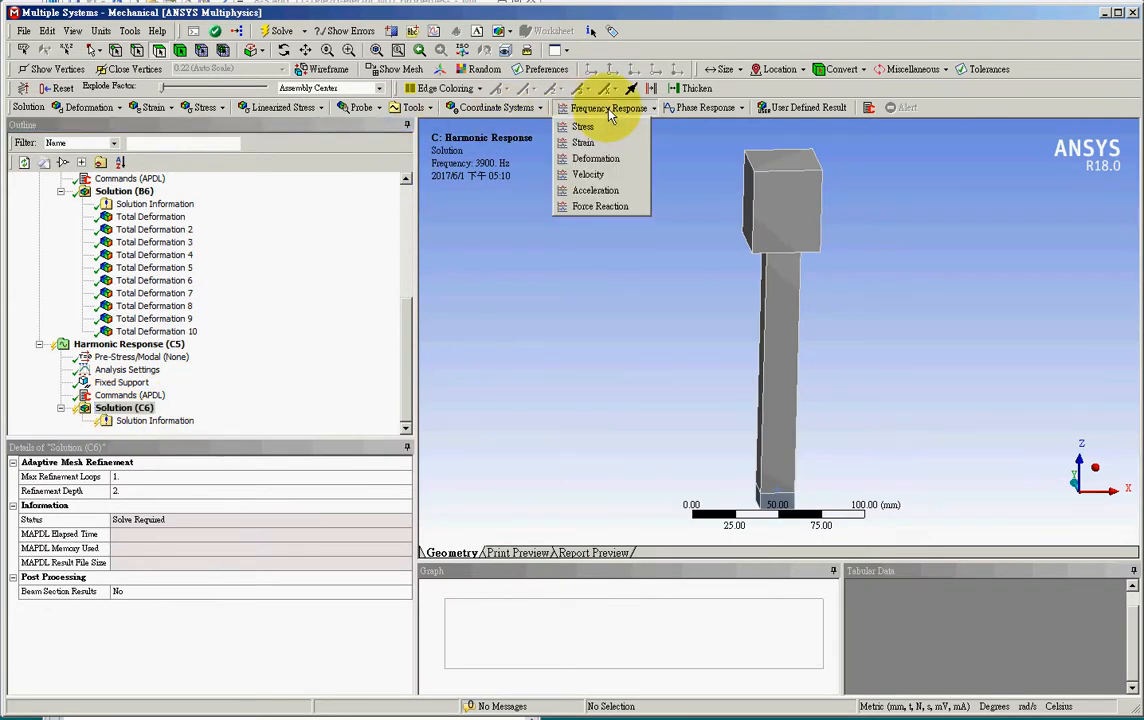
{"action": "left_click", "coordinate": [612, 160]}
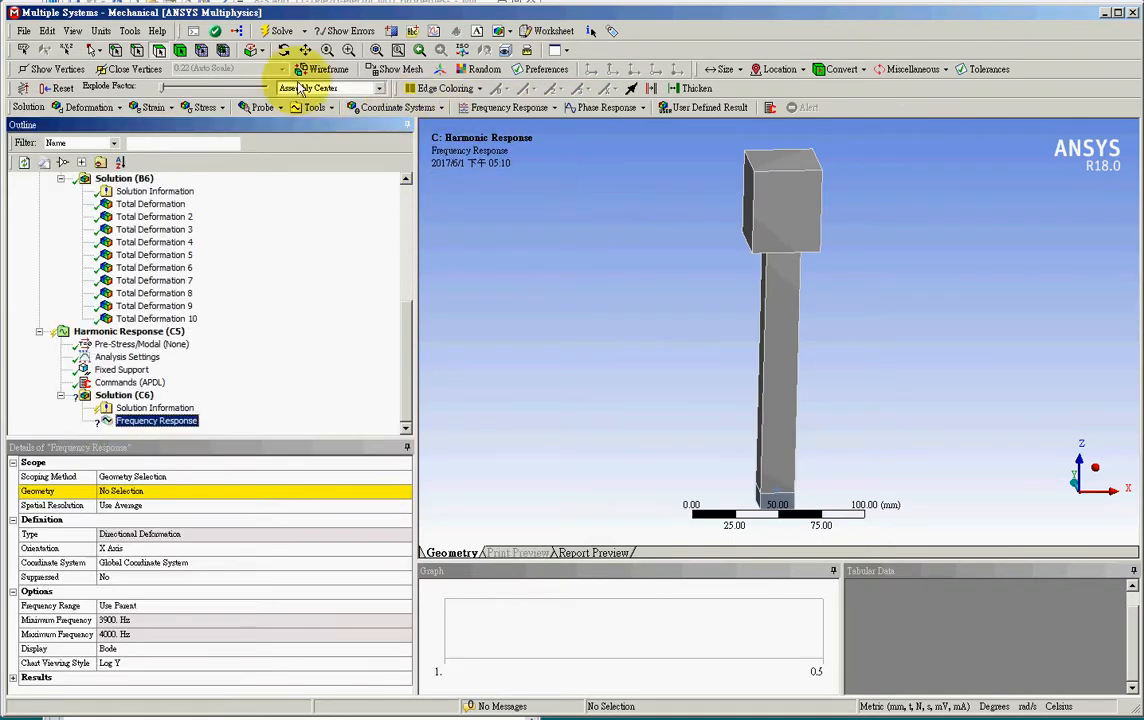
{"action": "left_click", "coordinate": [117, 52]}
{"action": "left_click", "coordinate": [754, 172]}
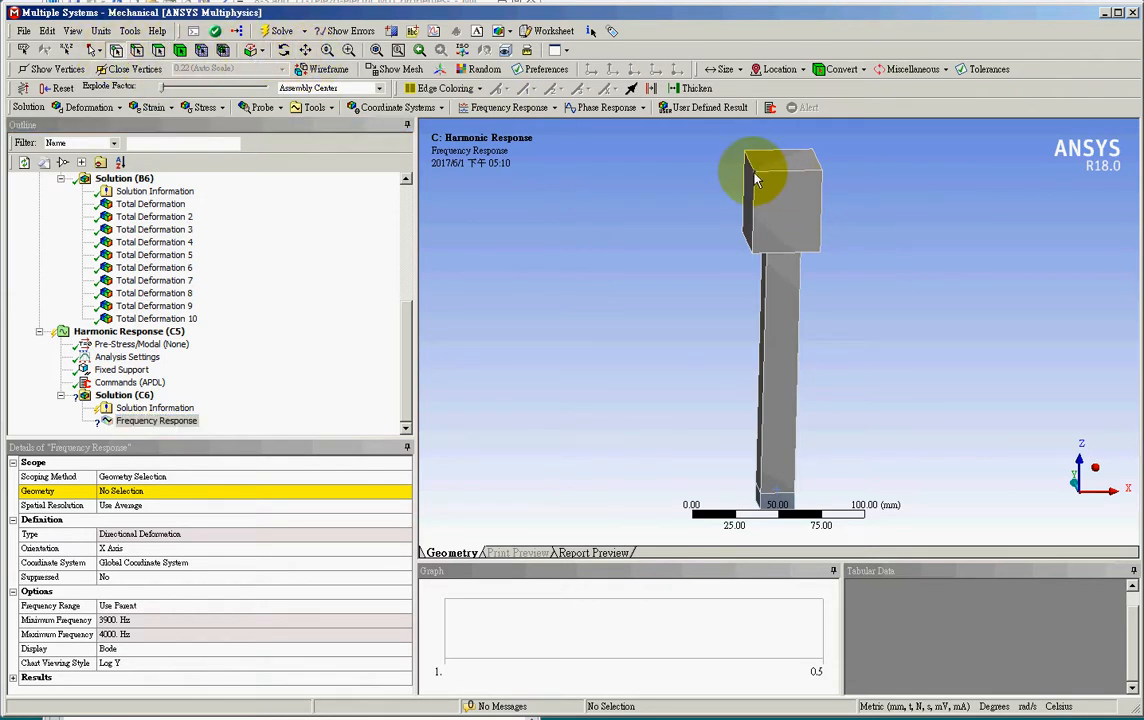
{"action": "left_click", "coordinate": [296, 496]}
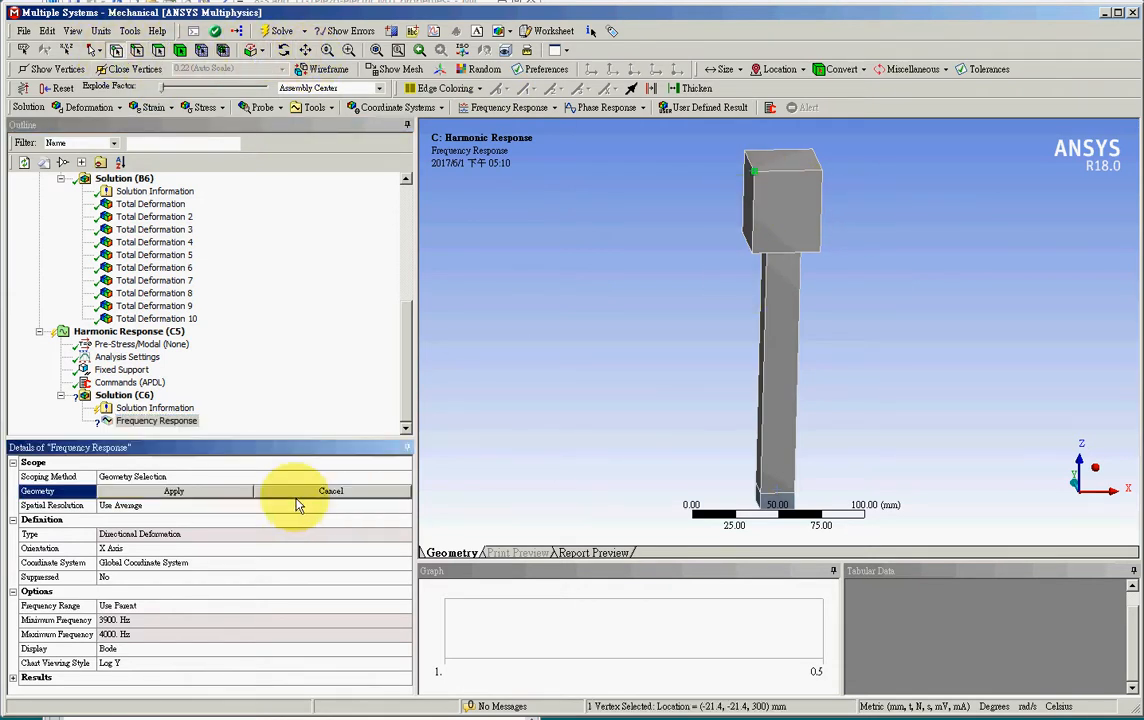
{"action": "left_click", "coordinate": [222, 492]}
{"action": "left_click", "coordinate": [158, 548]}
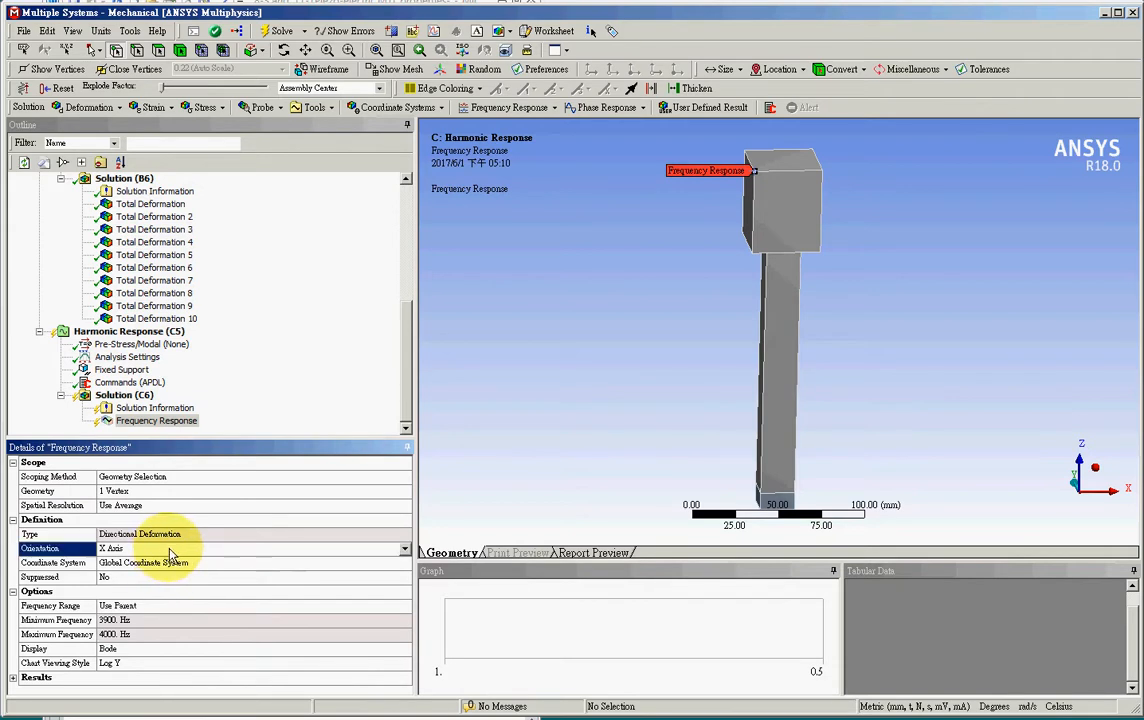
{"action": "left_click", "coordinate": [403, 548]}
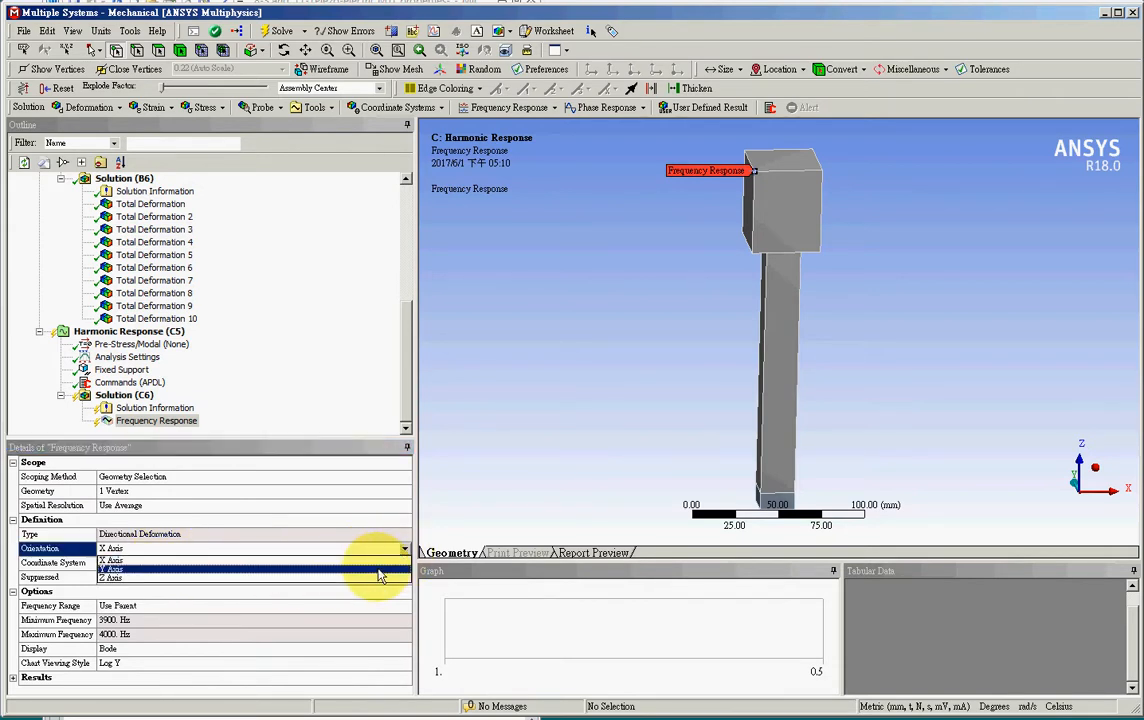
{"action": "left_click", "coordinate": [376, 578]}
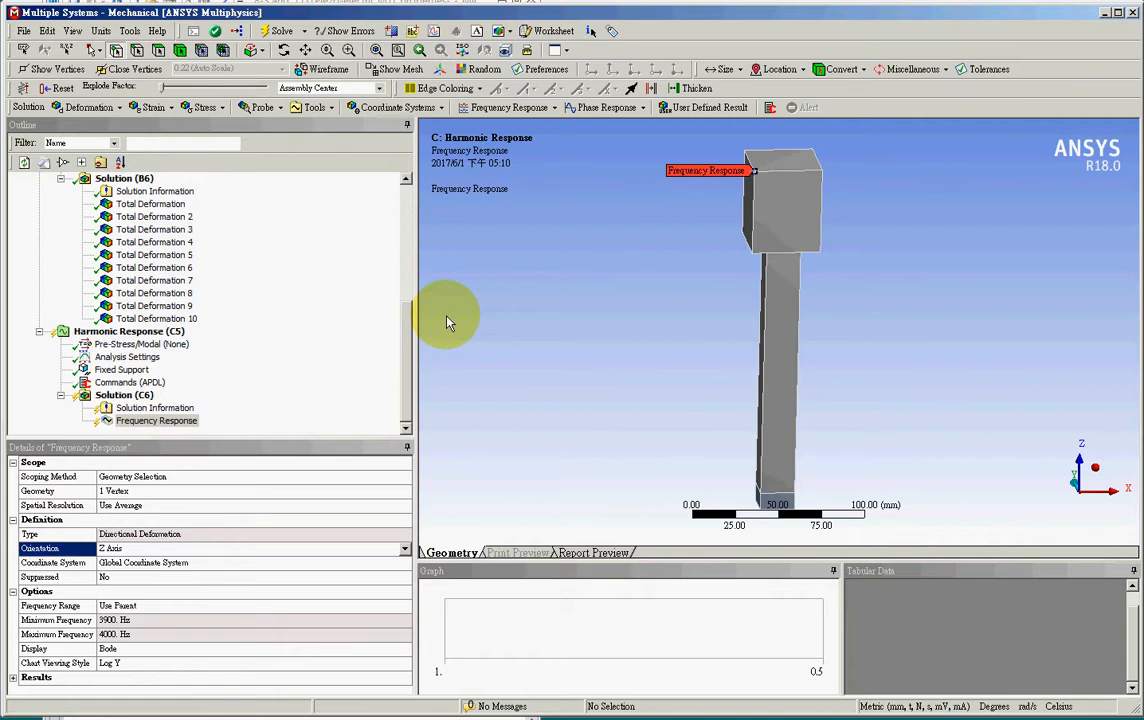
Add a Phase Response deformation result on the same corner vertex at 3921.4 Hz, and check the frequency against modal Total Deformation 6.
{"action": "left_click", "coordinate": [591, 110]}
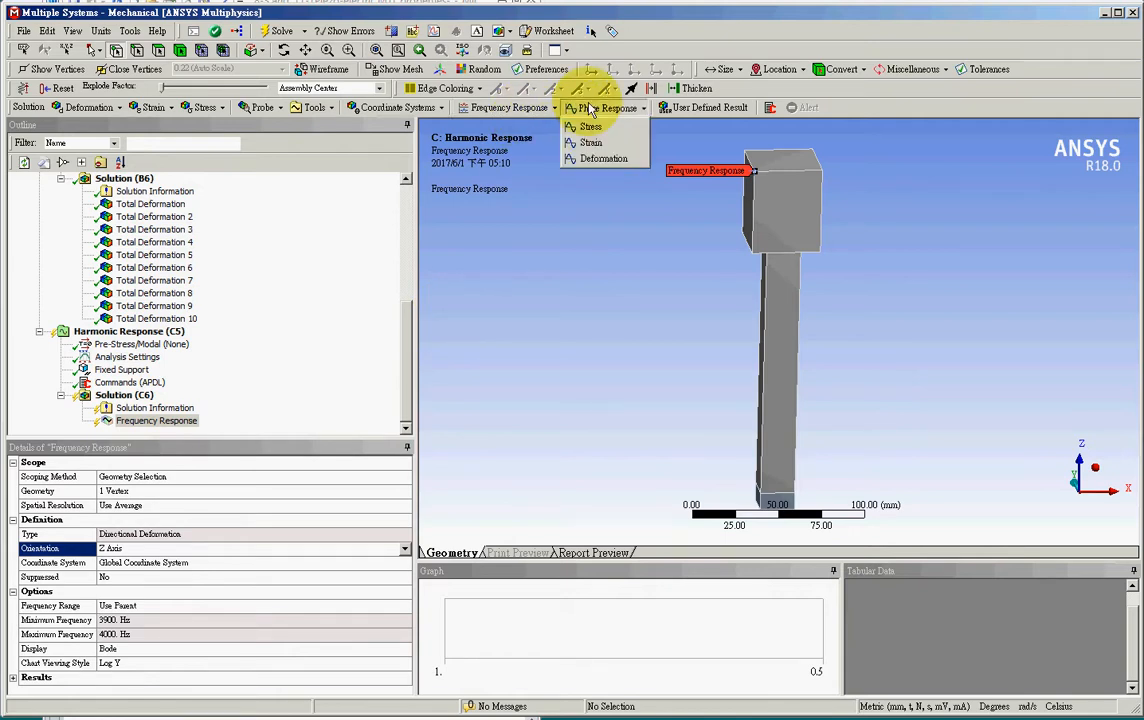
{"action": "left_click", "coordinate": [605, 162]}
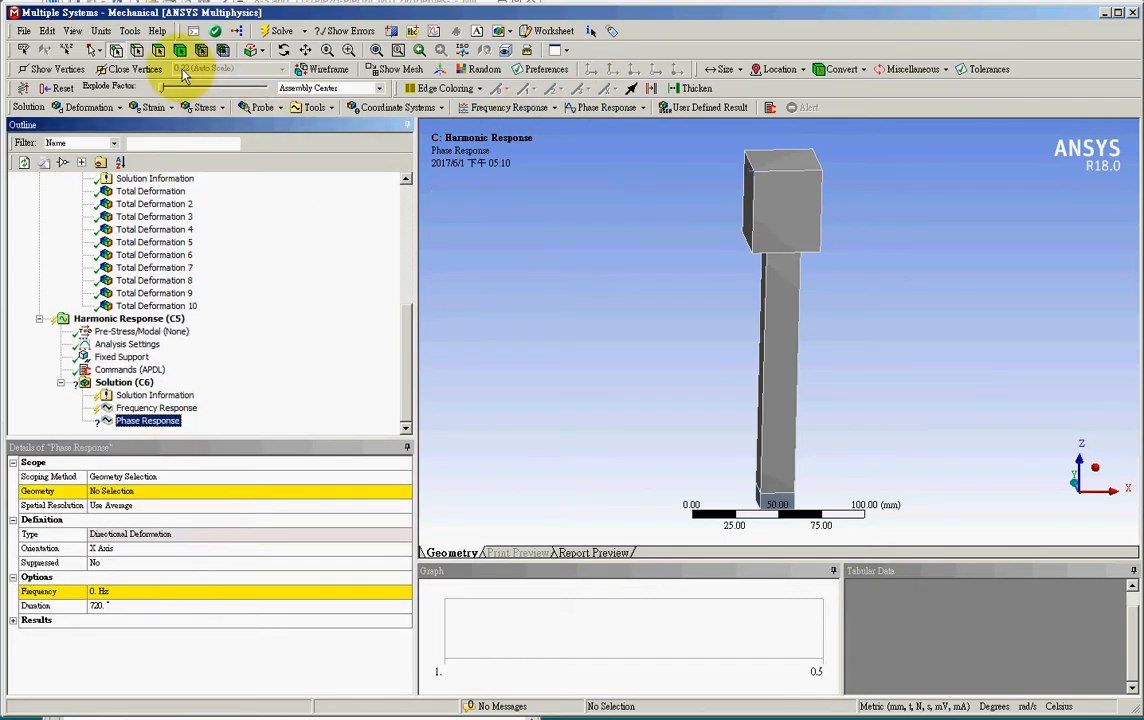
{"action": "left_click", "coordinate": [748, 176]}
{"action": "left_click", "coordinate": [228, 491]}
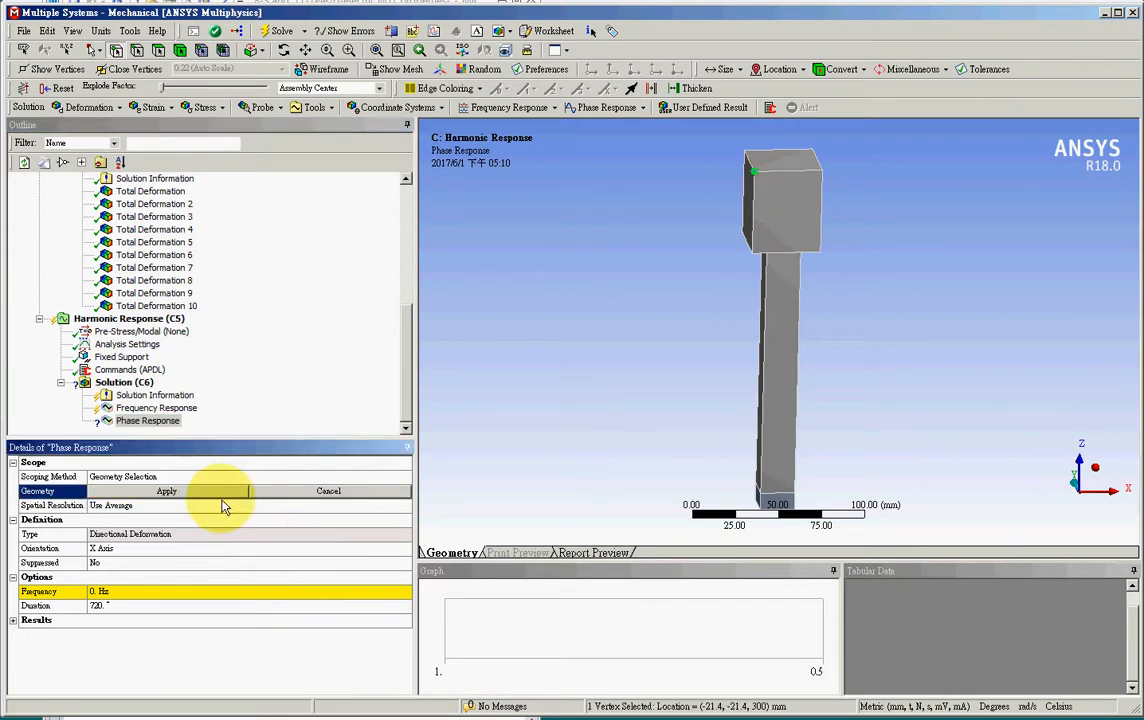
{"action": "left_click", "coordinate": [222, 492]}
{"action": "left_click", "coordinate": [184, 592]}
{"action": "type", "text": "1"}
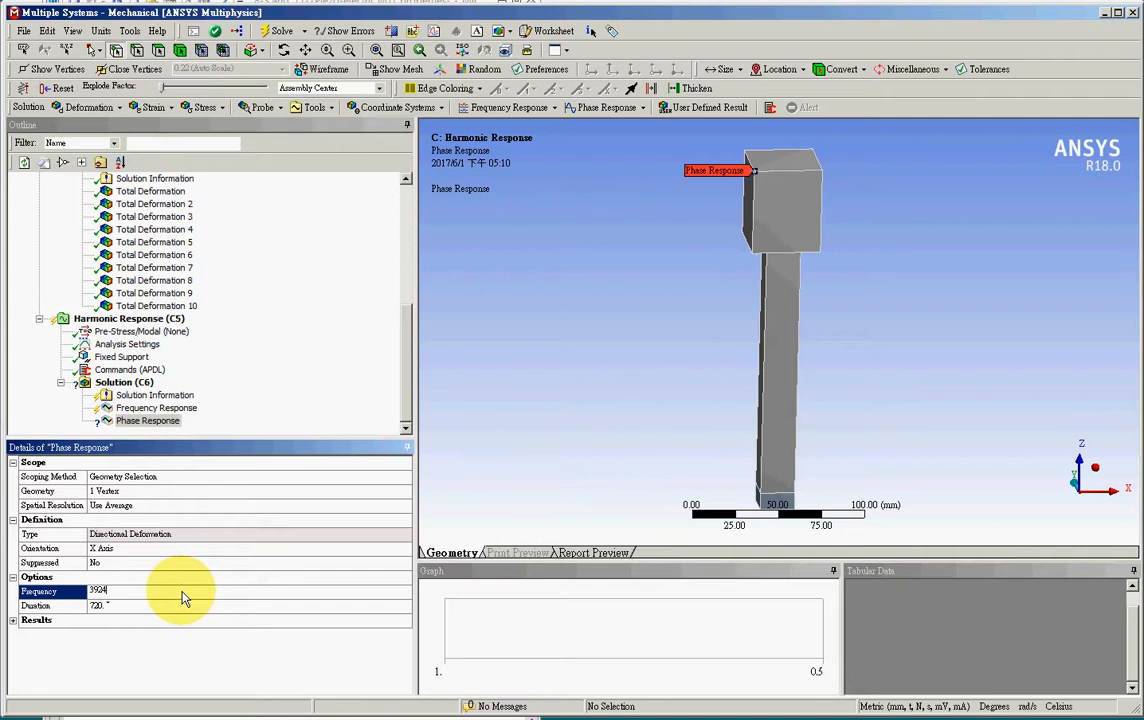
{"action": "type", "text": "921.4"}
{"action": "key", "text": "Return"}
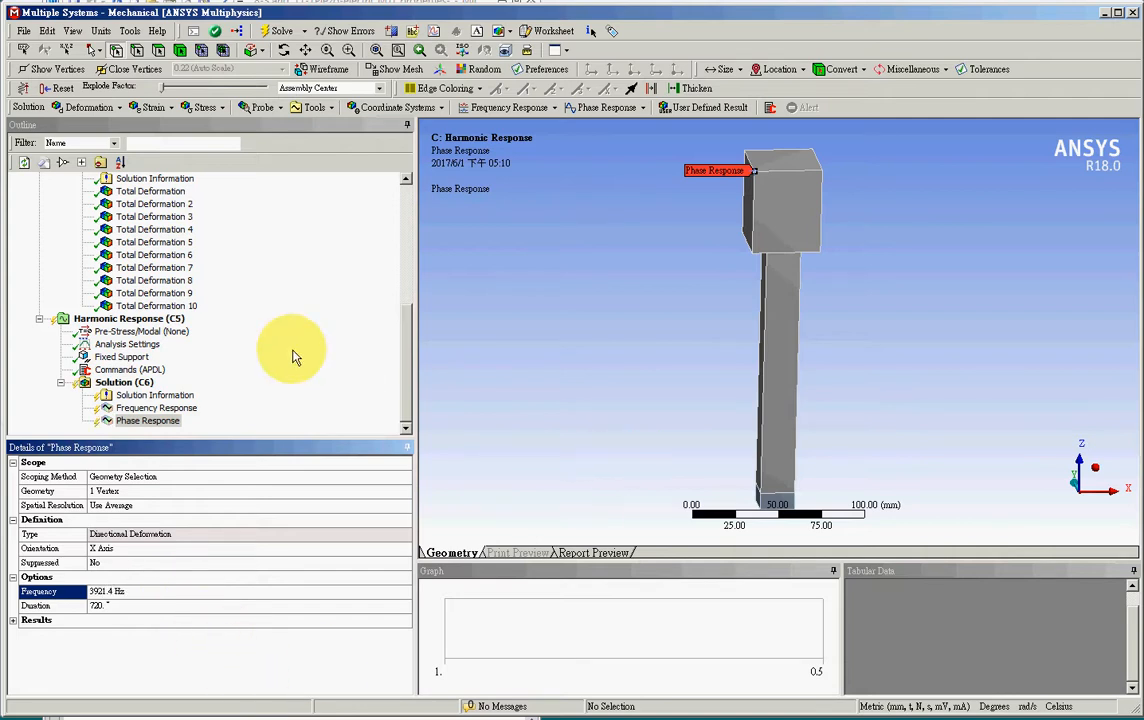
{"action": "left_click", "coordinate": [176, 256]}
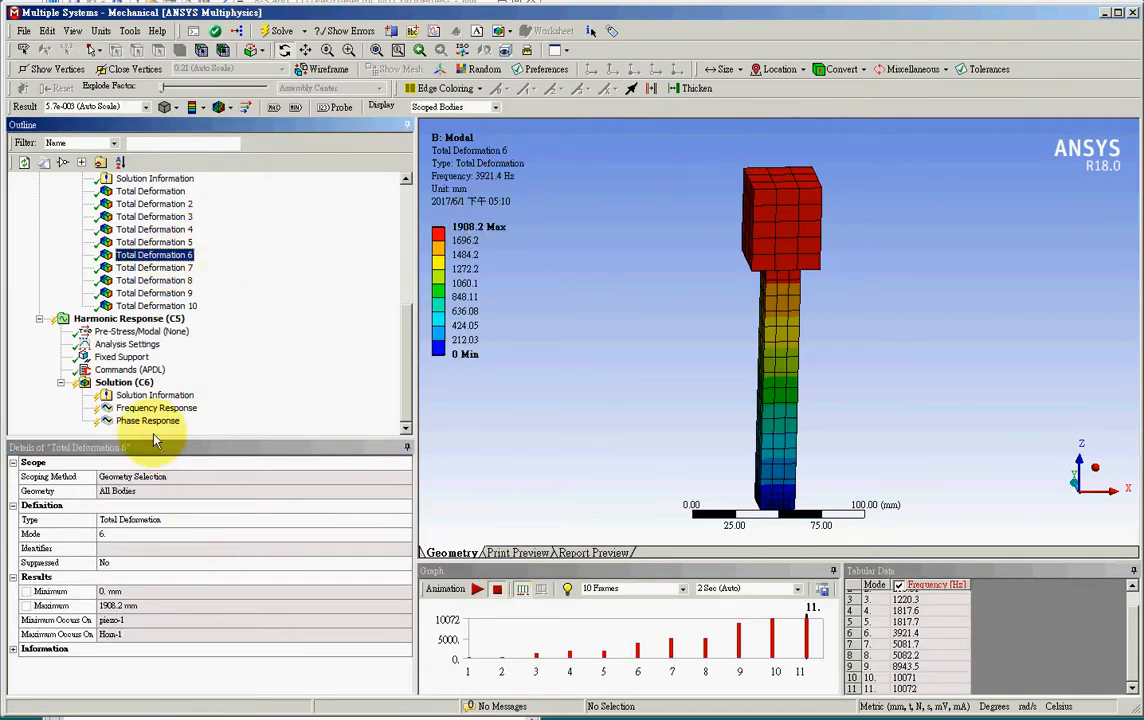
Solve the Harmonic Response analysis.
{"action": "left_click", "coordinate": [125, 383]}
{"action": "right_click", "coordinate": [125, 388]}
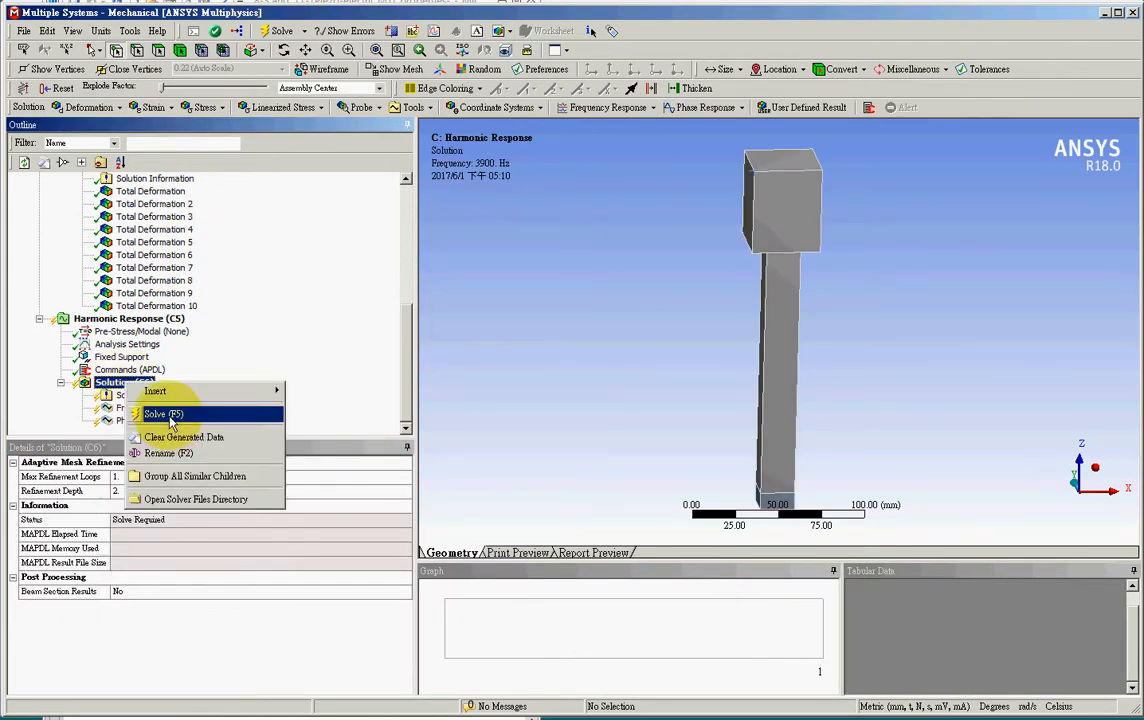
{"action": "left_click", "coordinate": [155, 412]}
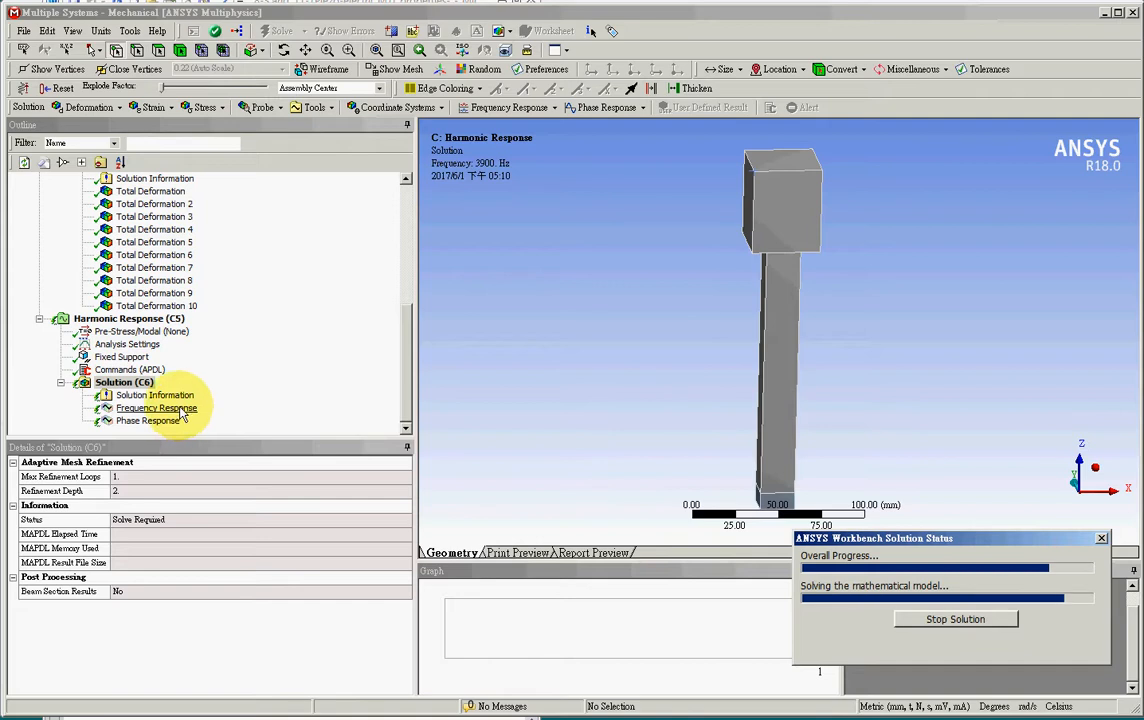
Review the Frequency Response amplitude and phase curves and the Phase Response curve.
{"action": "left_click", "coordinate": [182, 410]}
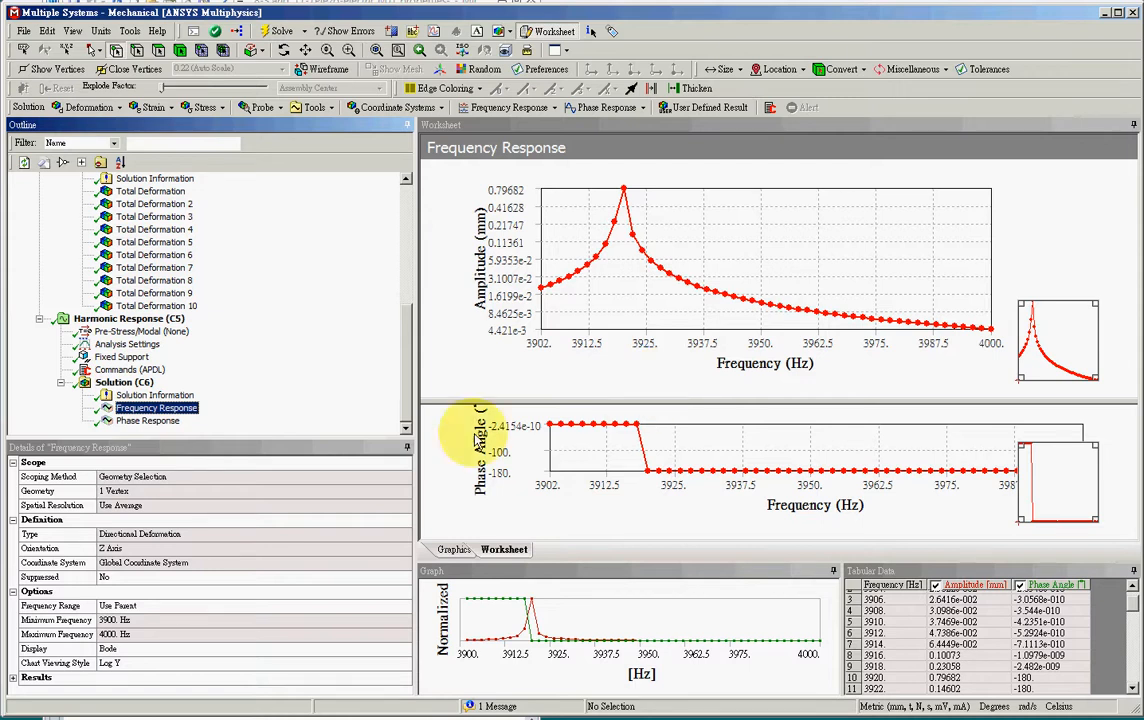
{"action": "left_click", "coordinate": [148, 420]}
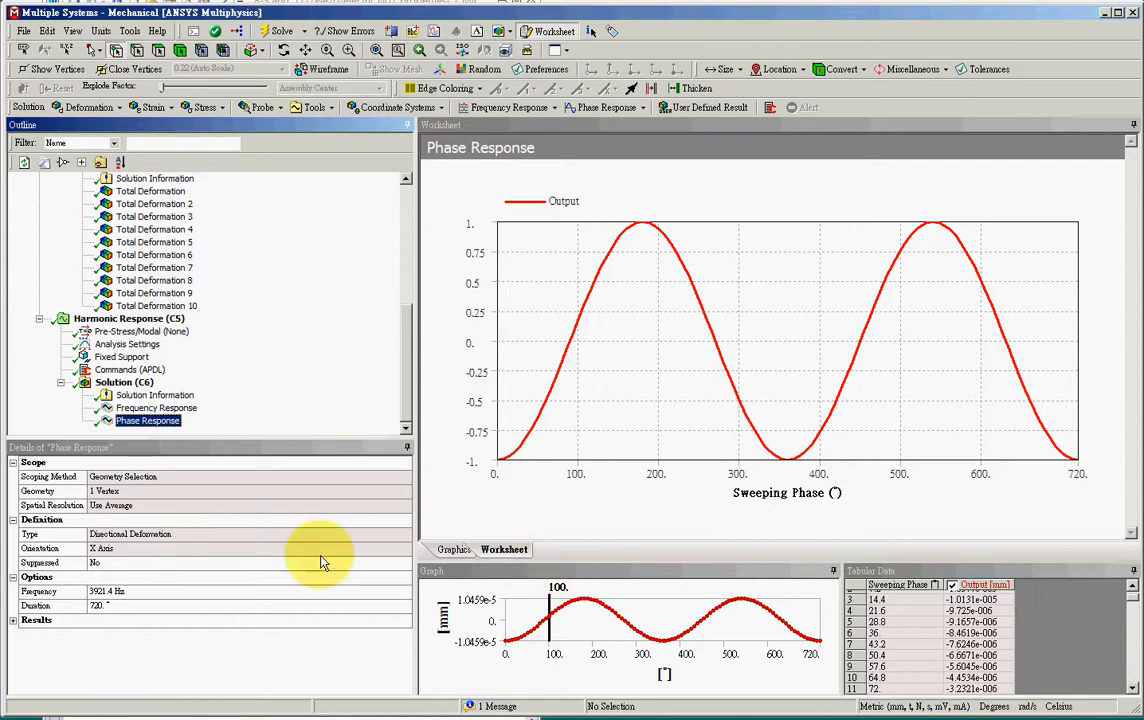
{"action": "left_click", "coordinate": [150, 407]}
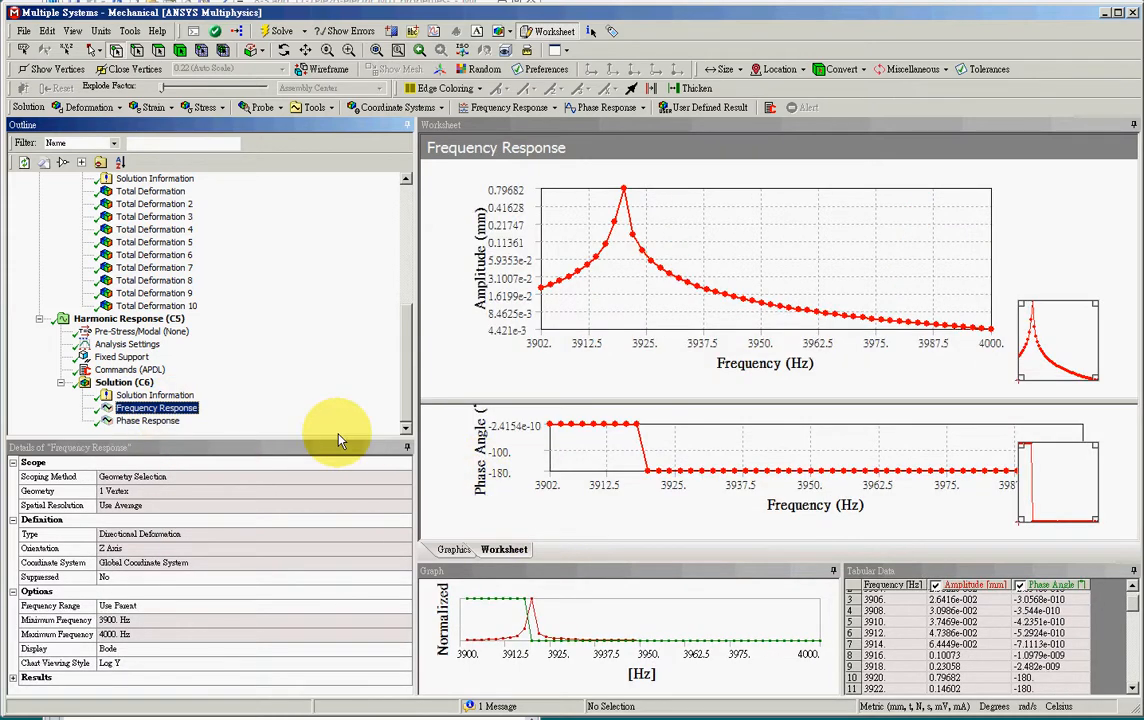